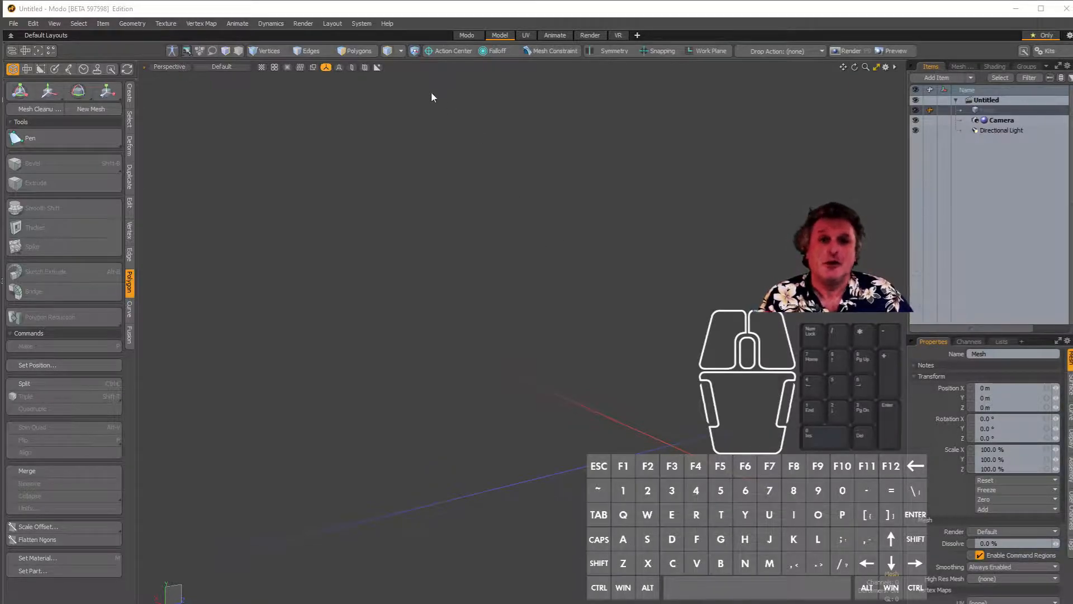
# Step: Open the program's About information
pyautogui.click(385, 24)
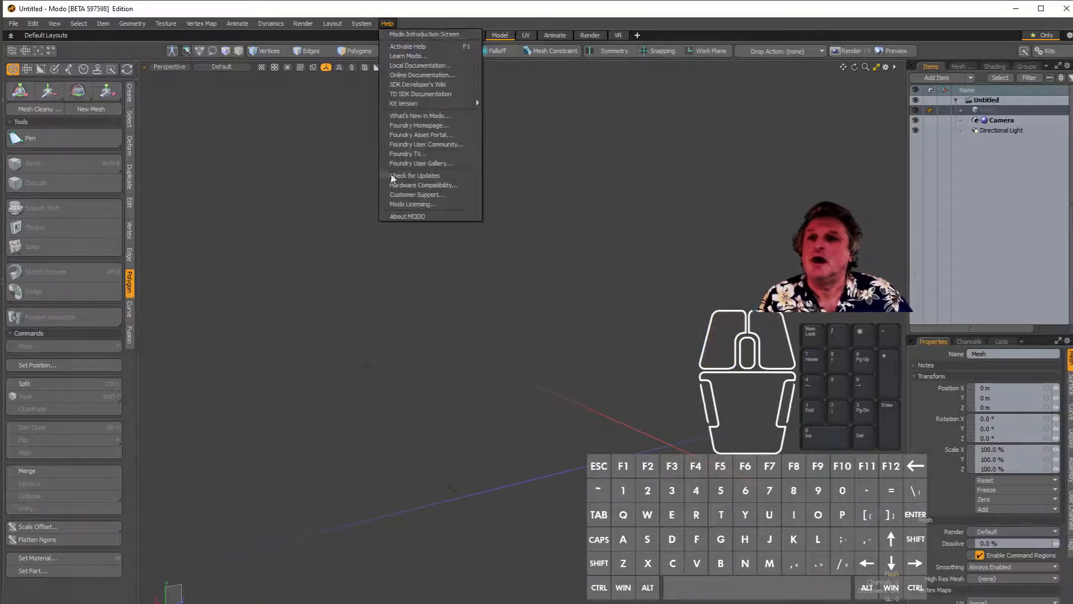
pyautogui.click(429, 215)
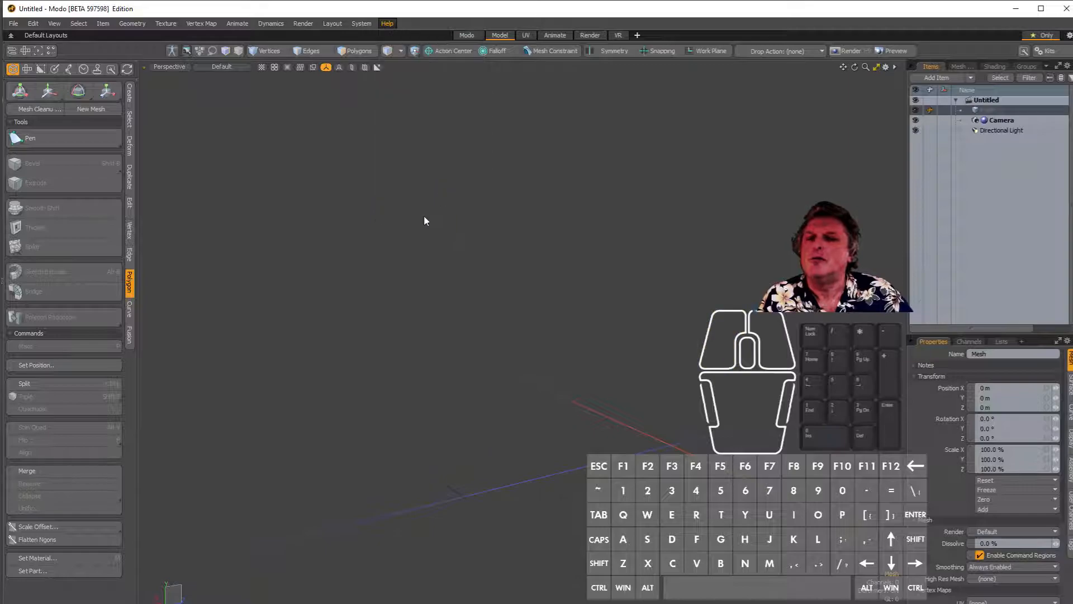
pyautogui.click(933, 386)
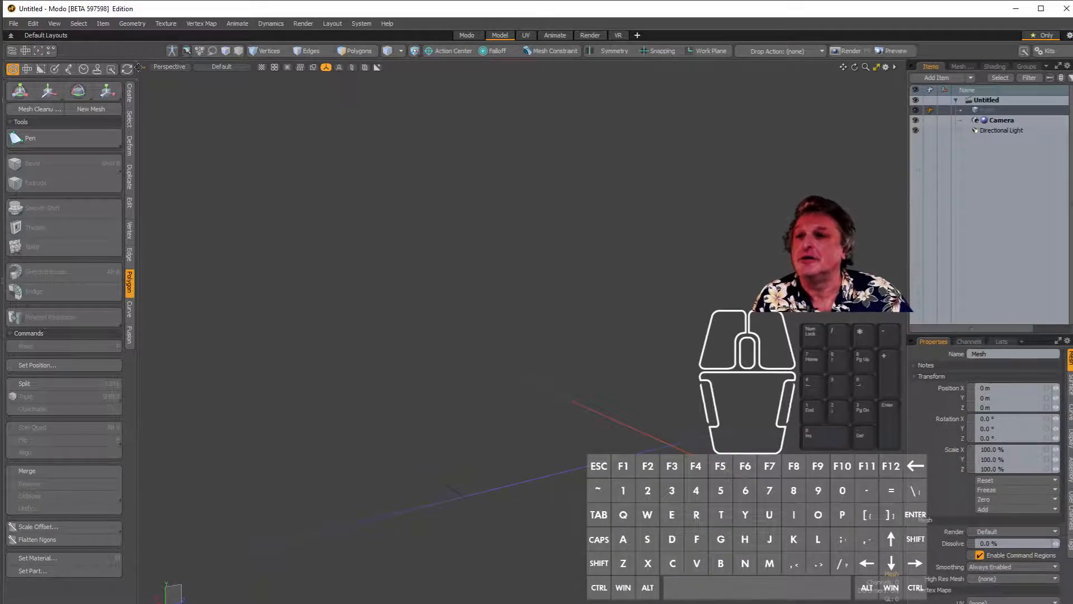
pyautogui.click(130, 92)
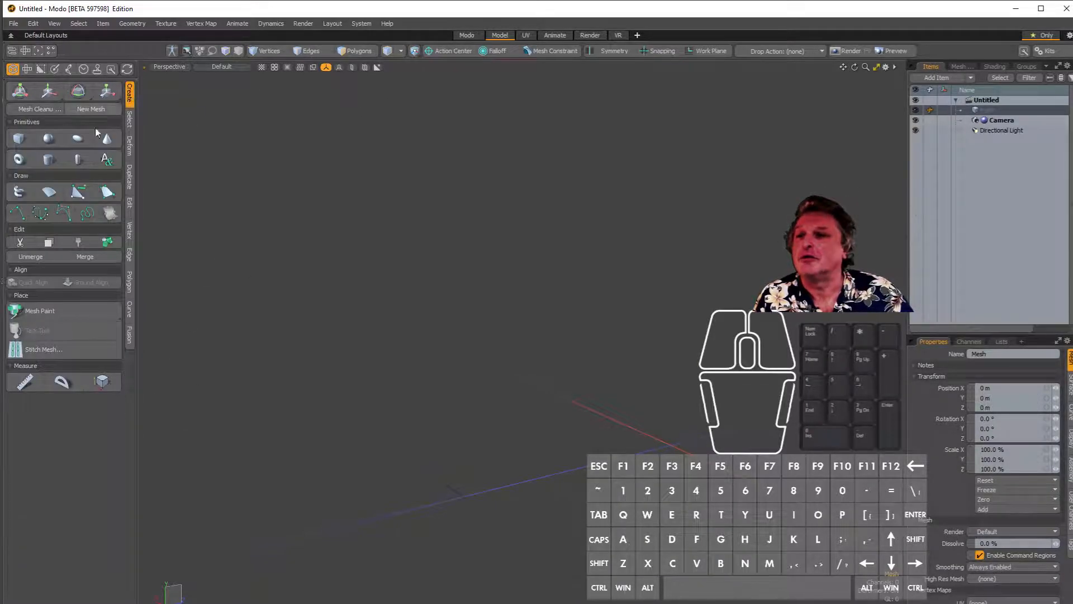
pyautogui.click(49, 138)
pyautogui.click(60, 411)
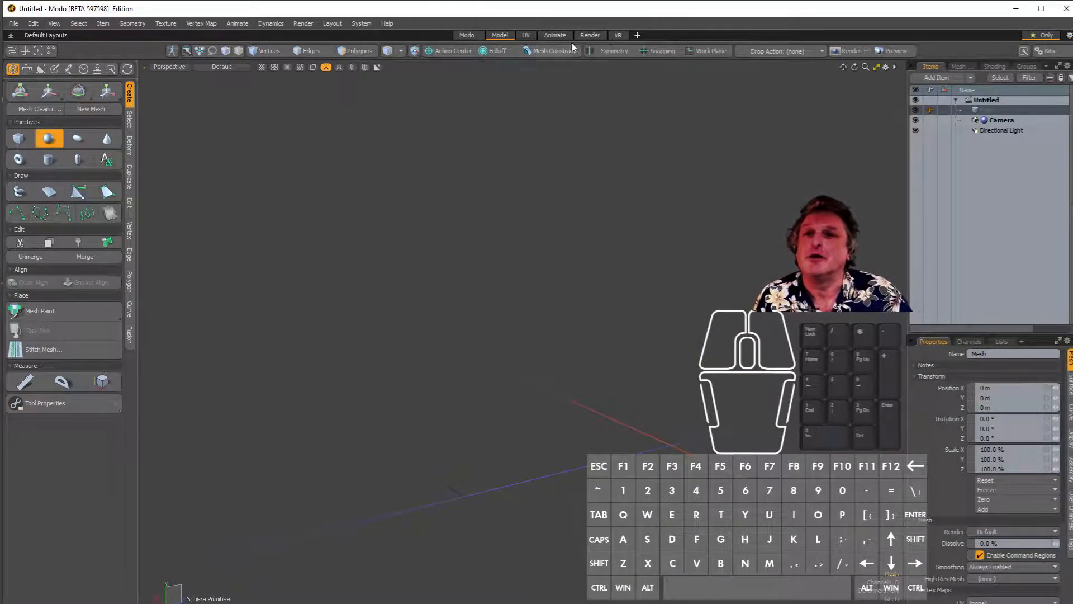
# Step: Open the scene file Benson2Rigged4.lxo from the Documents folder
pyautogui.click(11, 25)
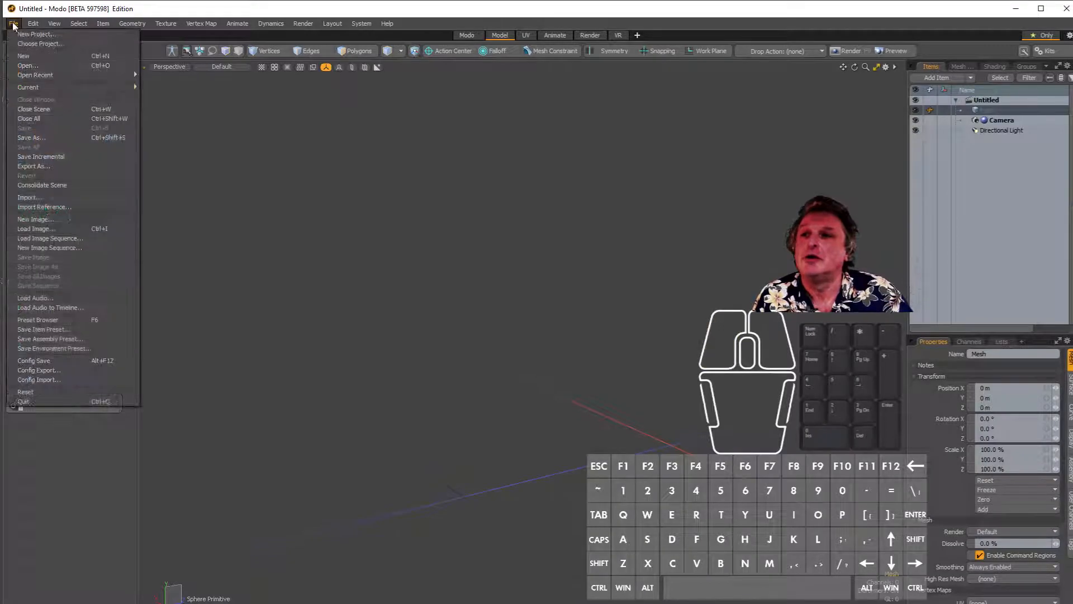
pyautogui.moveTo(64, 73)
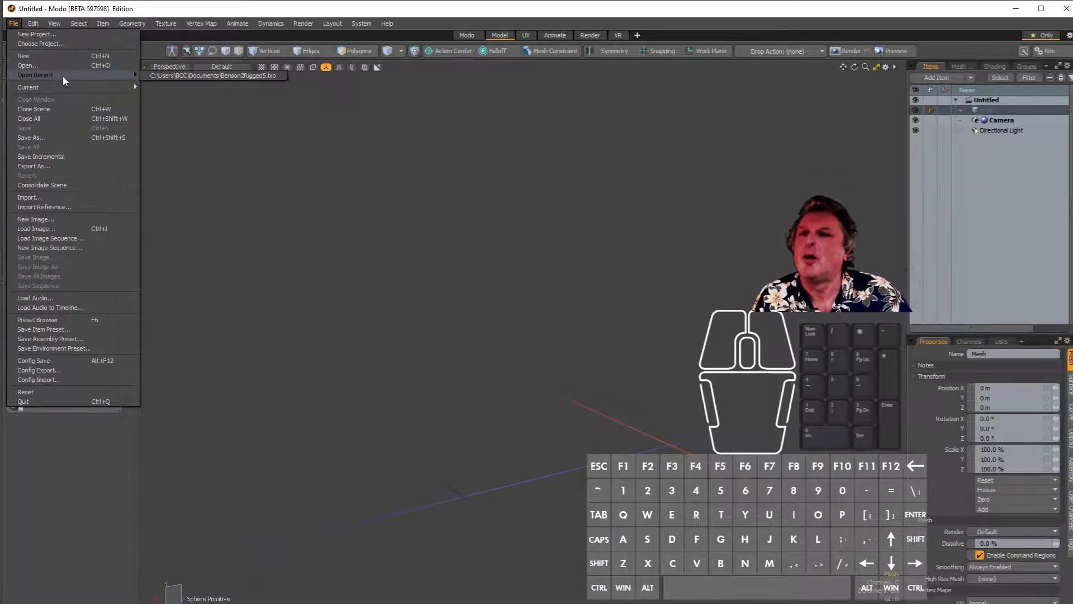
pyautogui.click(65, 66)
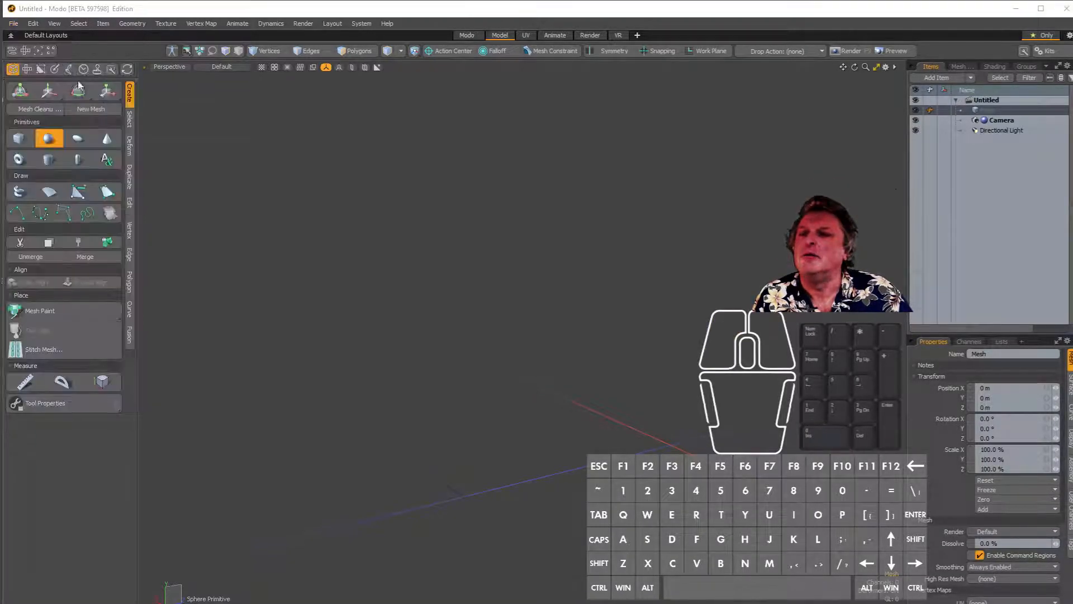
pyautogui.scroll(-6, 353, 239)
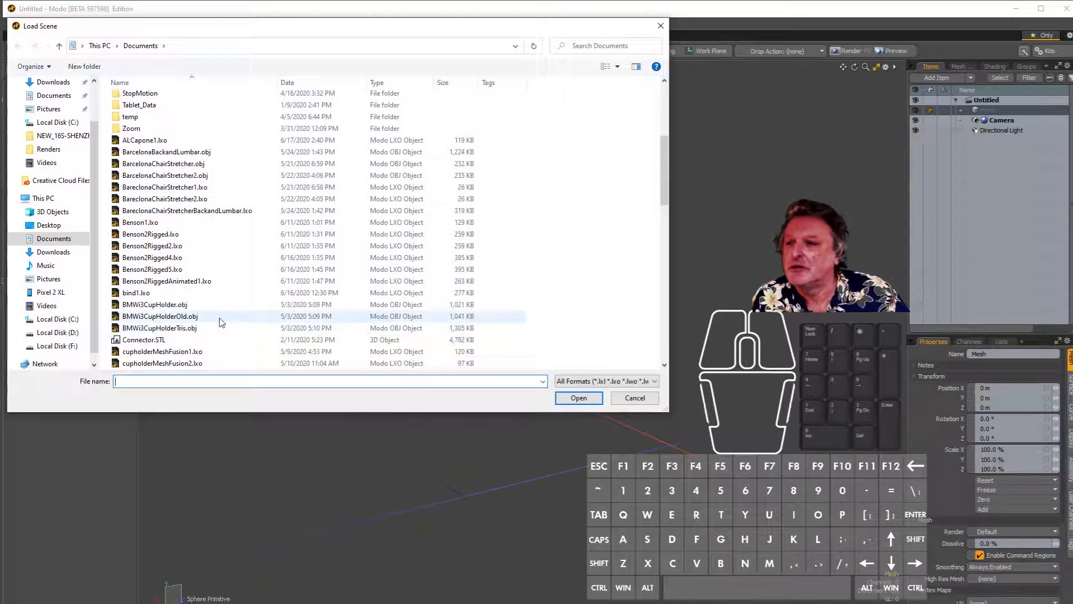
pyautogui.click(178, 260)
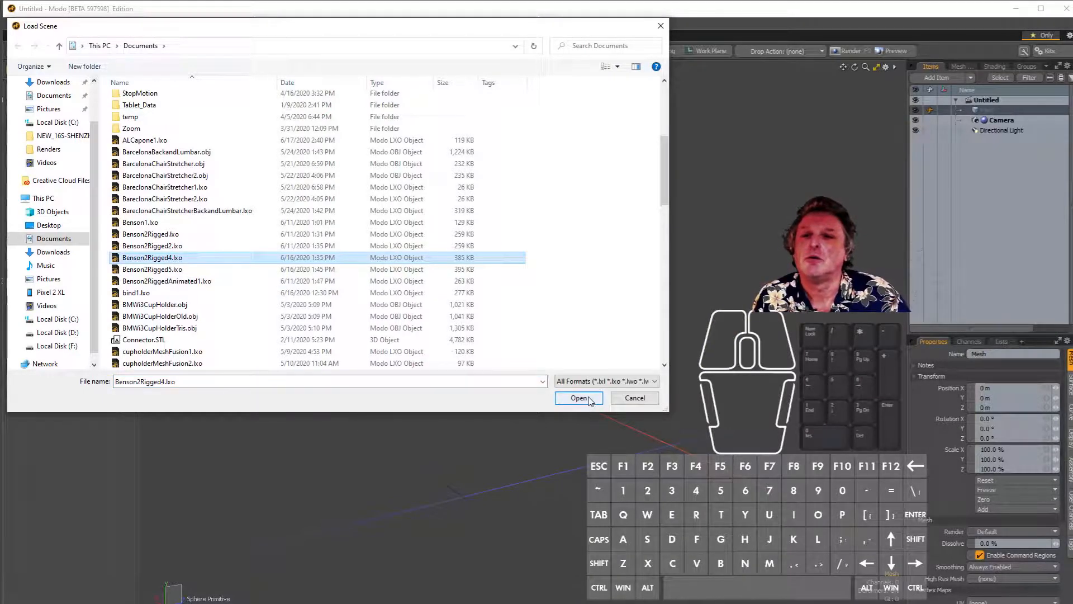
pyautogui.click(579, 399)
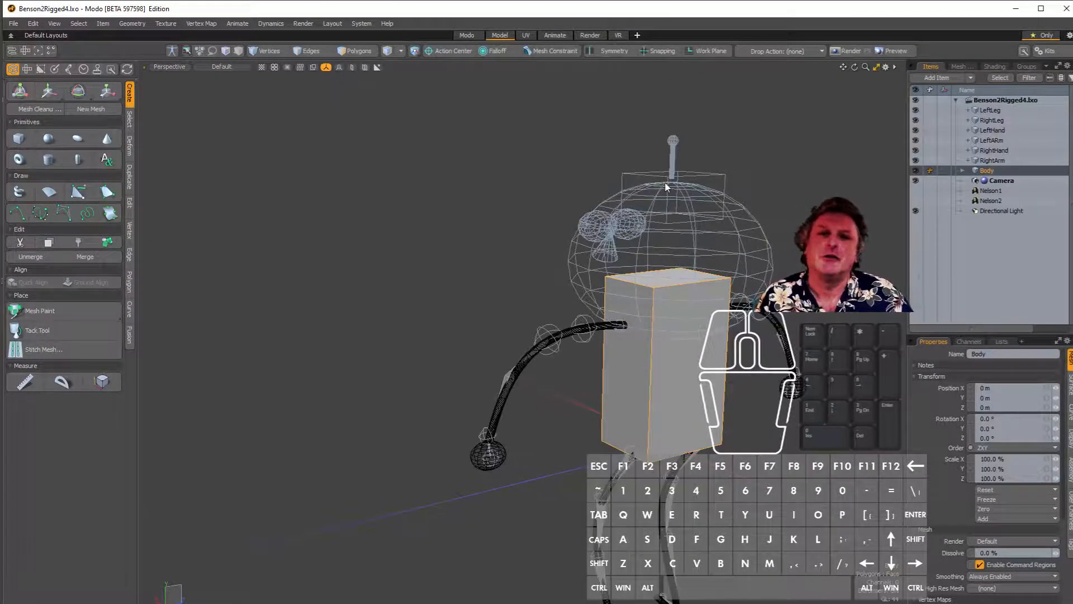
# Step: Switch to the Animate layout and bring the rigged robot character into close view
pyautogui.click(556, 35)
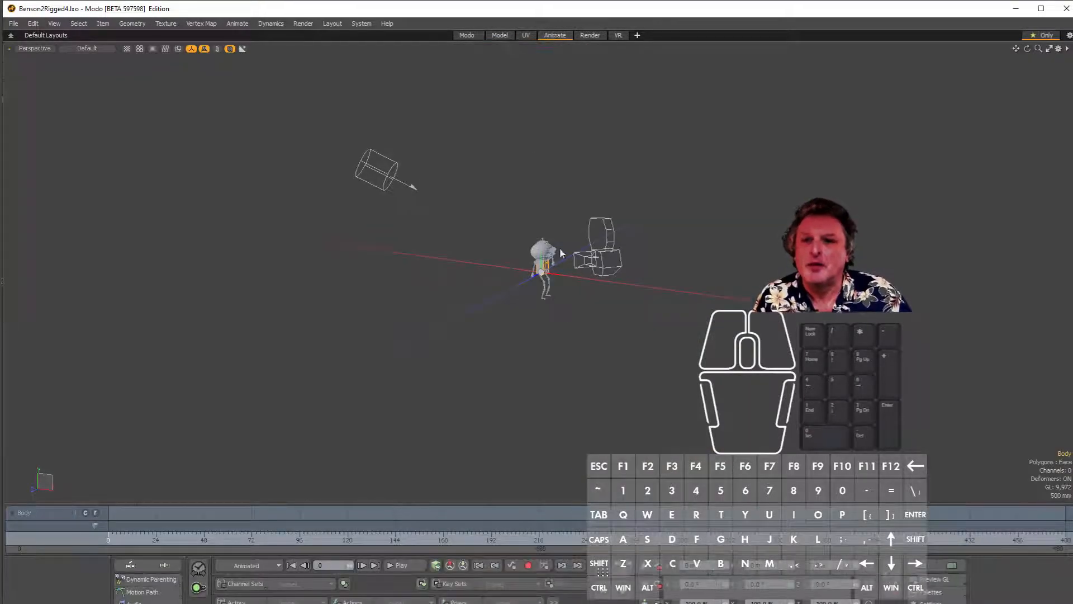
pyautogui.scroll(8, 557, 276)
pyautogui.keyDown('alt'); pyautogui.moveTo(601, 241); pyautogui.dragTo(619, 259); pyautogui.keyUp('alt')
pyautogui.keyDown('alt'); pyautogui.keyDown('shift'); pyautogui.moveTo(619, 259); pyautogui.dragTo(568, 213); pyautogui.keyUp('shift'); pyautogui.keyUp('alt')
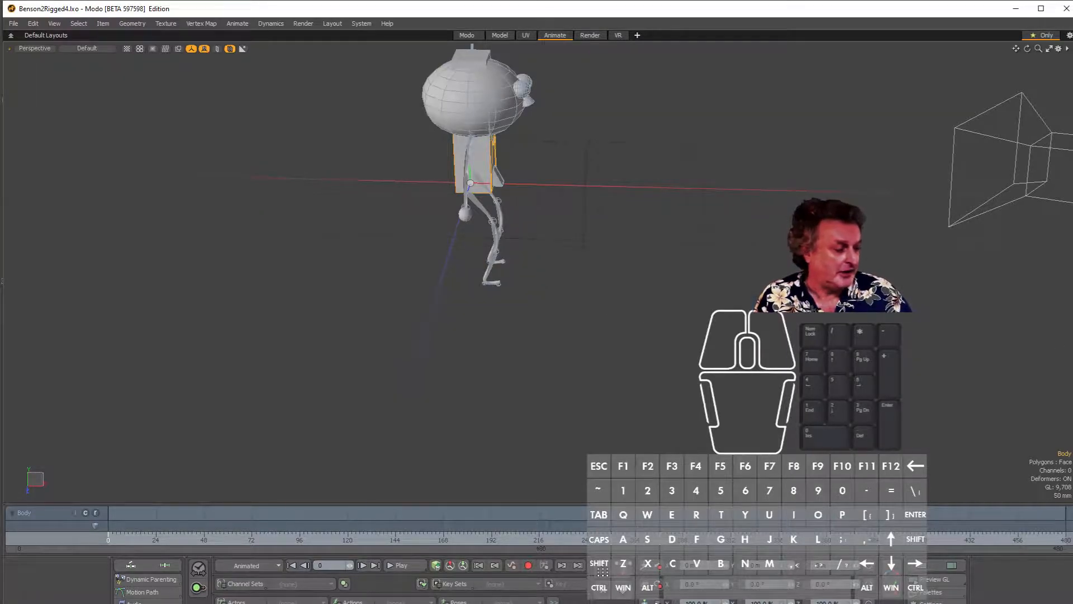
pyautogui.moveTo(1072, 271)
pyautogui.mouseDown()
pyautogui.moveTo(1062, 271)
pyautogui.moveTo(1072, 270)
pyautogui.mouseUp()
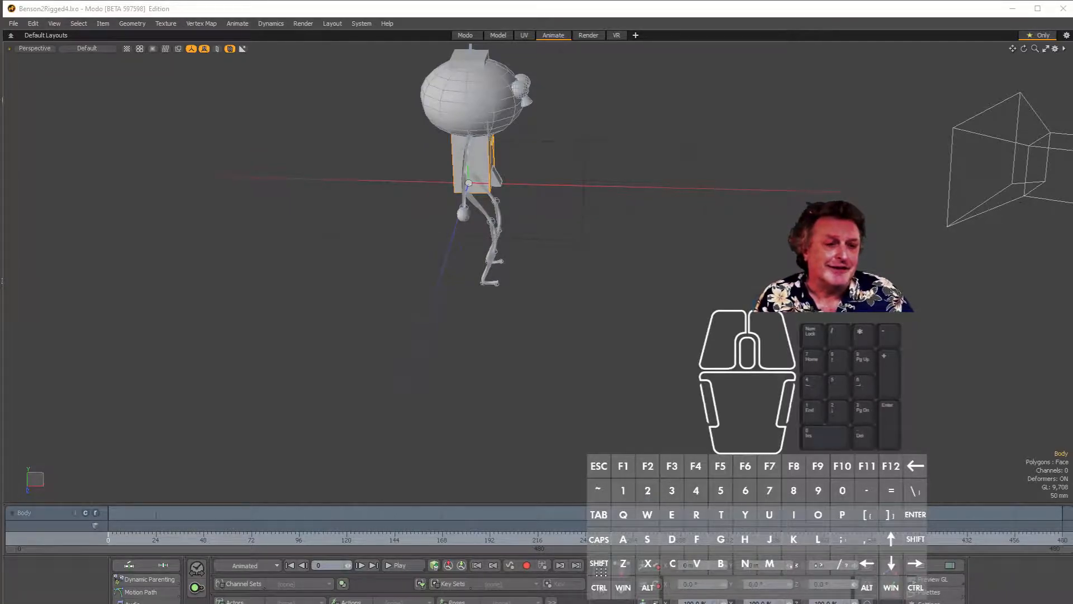
pyautogui.click(757, 526)
pyautogui.moveTo(757, 526); pyautogui.dragTo(518, 424)
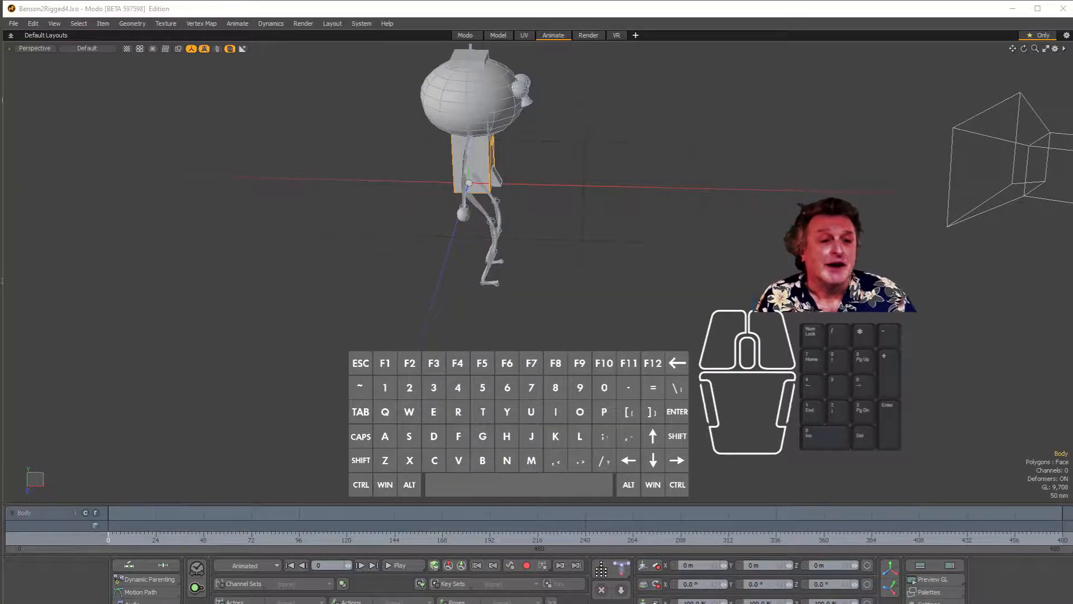
pyautogui.click(518, 423)
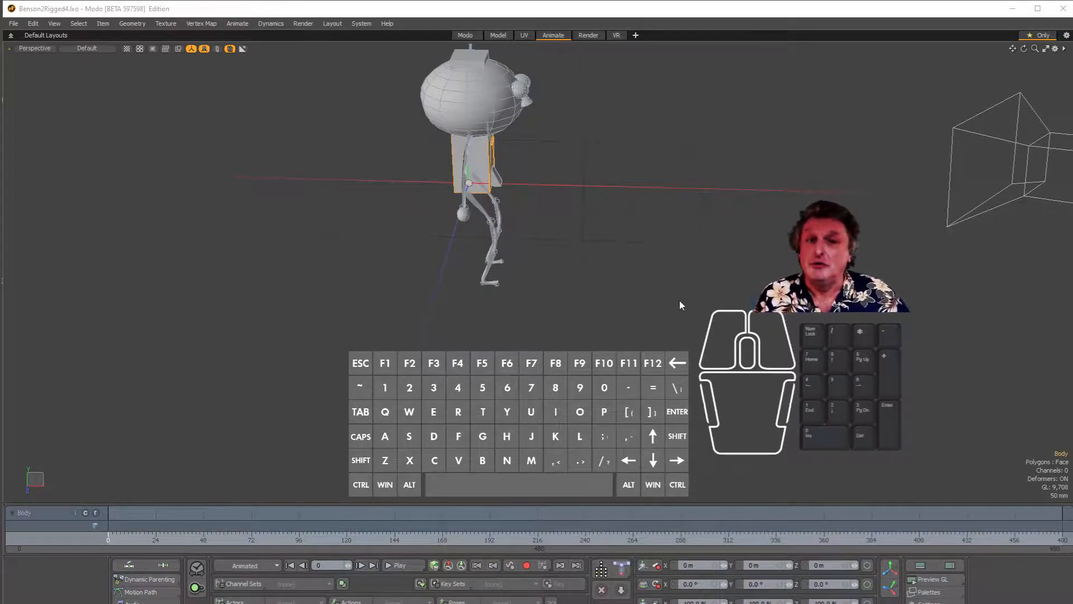
# Step: Show the Graph Editor below the 3D view and keep the whole character in view
pyautogui.keyDown('alt'); pyautogui.moveTo(640, 235); pyautogui.dragTo(632, 256); pyautogui.keyUp('alt')
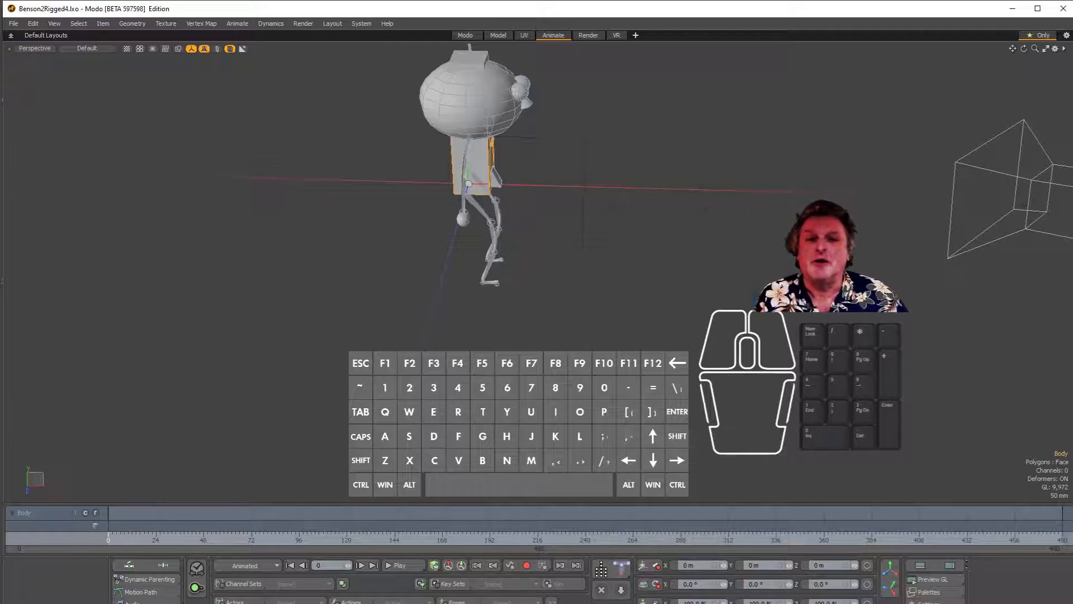
pyautogui.click(921, 566)
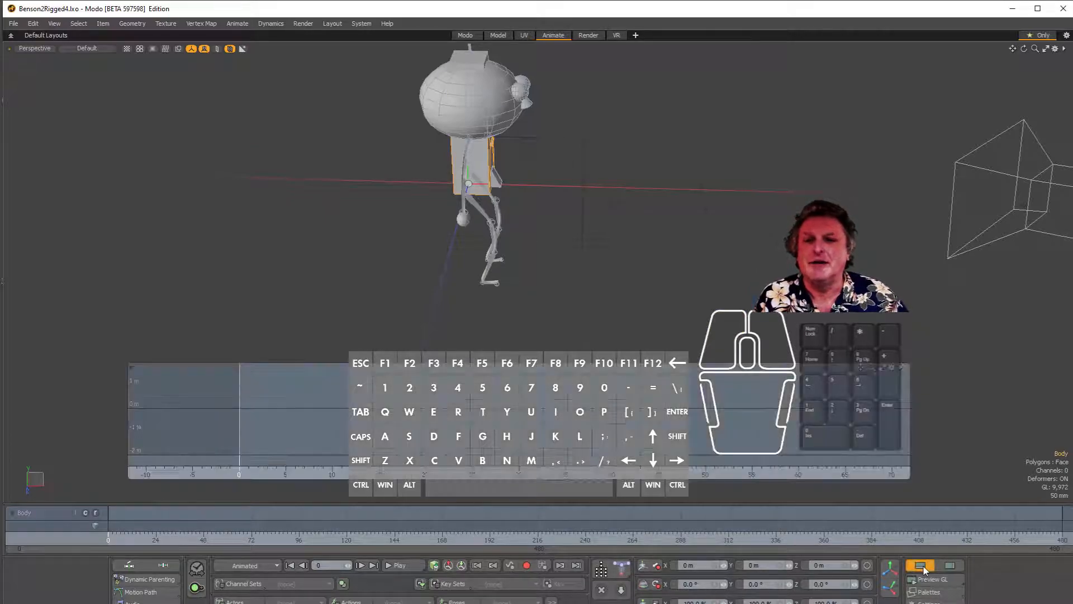
pyautogui.keyDown('alt'); pyautogui.keyDown('shift'); pyautogui.moveTo(700, 263); pyautogui.dragTo(700, 350); pyautogui.keyUp('shift'); pyautogui.keyUp('alt')
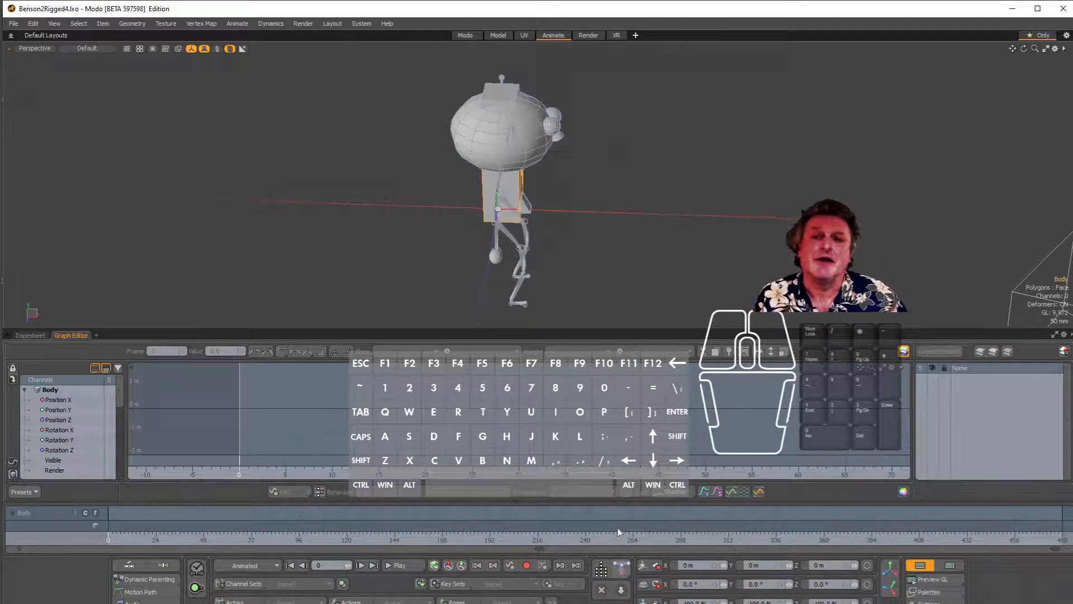
# Step: With IK posing enabled, nudge Body to about X -7.9 mm, Y 4.3 mm, Z -1.7 mm and key its position at frame 0
pyautogui.click(623, 568)
pyautogui.scroll(2, 587, 200)
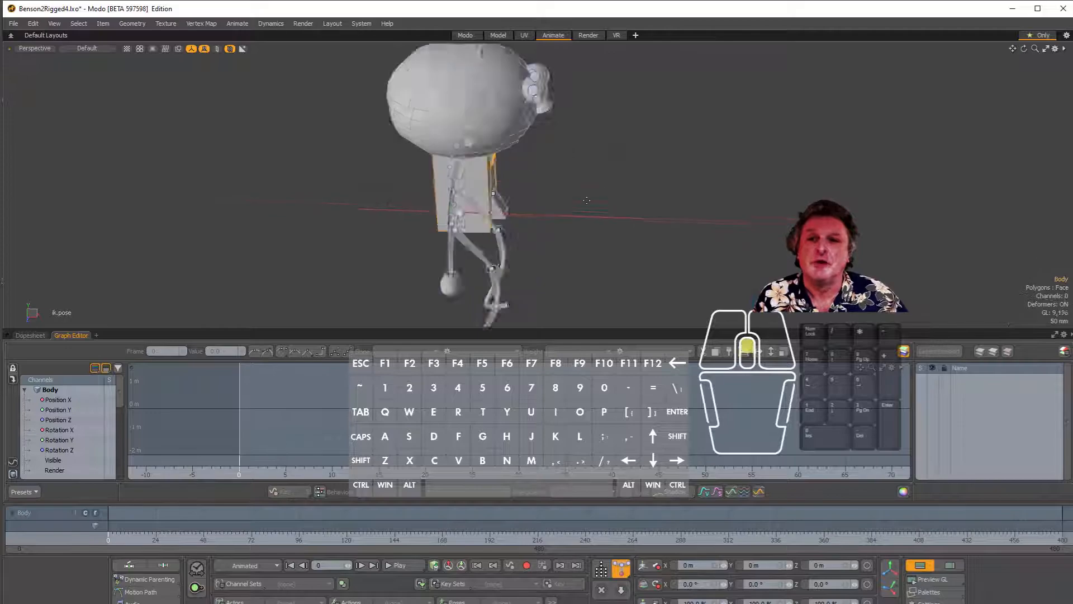
pyautogui.scroll(1, 576, 211)
pyautogui.keyDown('alt'); pyautogui.moveTo(564, 222); pyautogui.dragTo(573, 197); pyautogui.keyUp('alt')
pyautogui.keyDown('alt'); pyautogui.scroll(-3, 564, 190); pyautogui.keyUp('alt')
pyautogui.keyDown('alt'); pyautogui.scroll(2, 557, 183); pyautogui.keyUp('alt')
pyautogui.moveTo(499, 172)
pyautogui.mouseDown()
pyautogui.moveTo(573, 175)
pyautogui.moveTo(497, 169)
pyautogui.mouseUp()
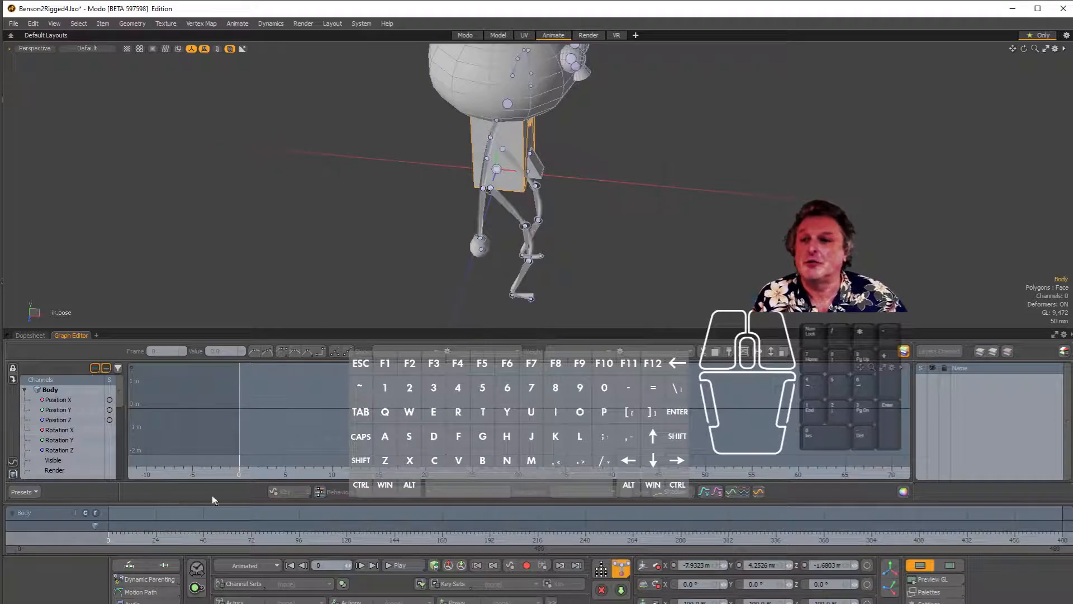
pyautogui.click(657, 568)
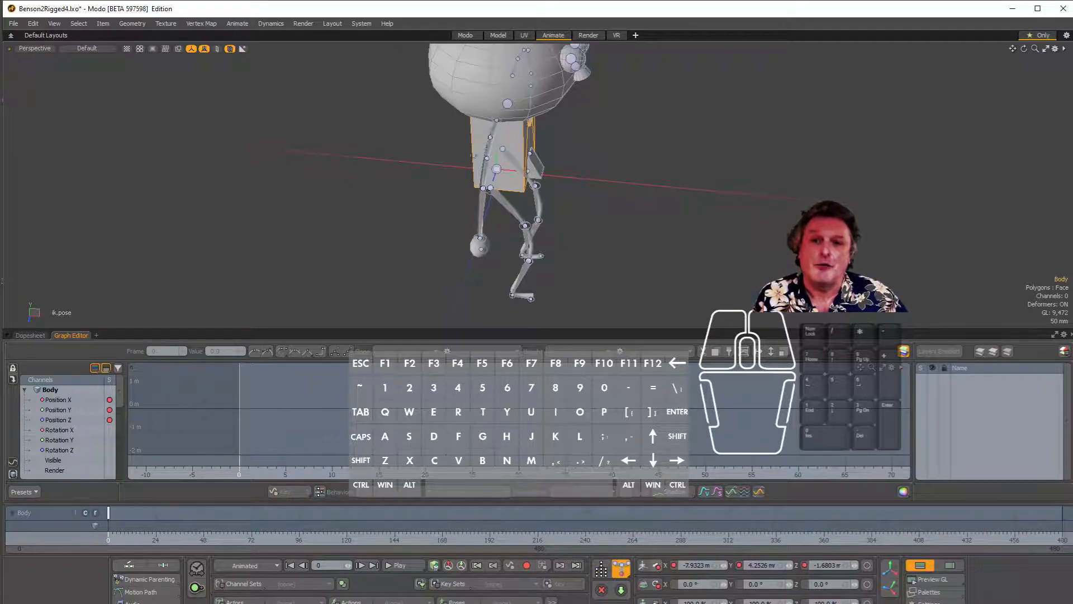
# Step: Pose Body at frame 97 at about X 1.45 m, Y -140.5 mm, Z -202.6 mm, and return to frame 0
pyautogui.moveTo(112, 539); pyautogui.dragTo(301, 538)
pyautogui.moveTo(500, 173); pyautogui.dragTo(966, 212)
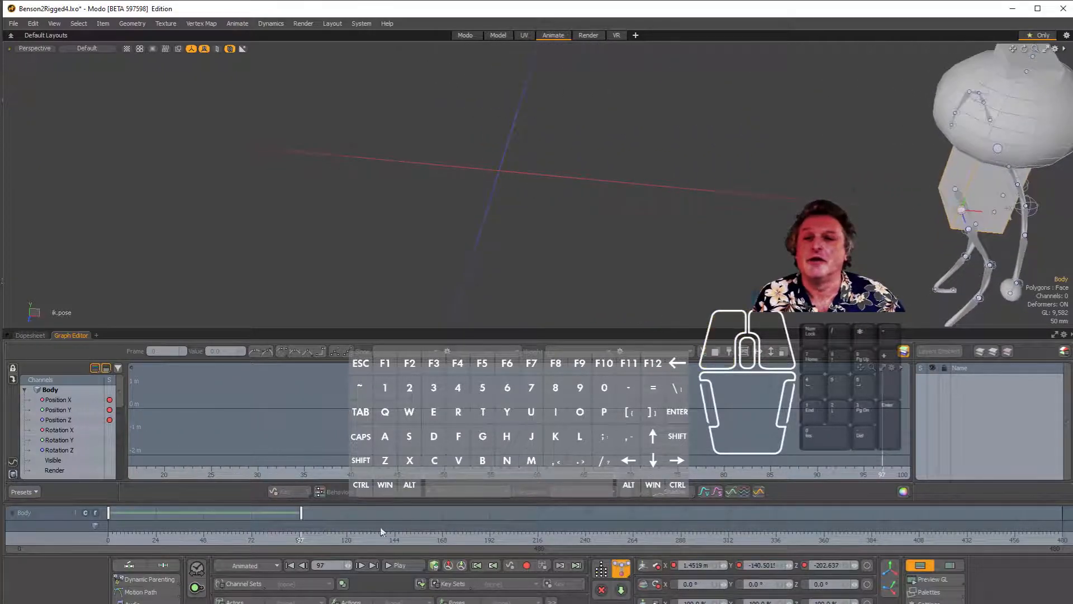
pyautogui.moveTo(299, 541); pyautogui.dragTo(109, 541)
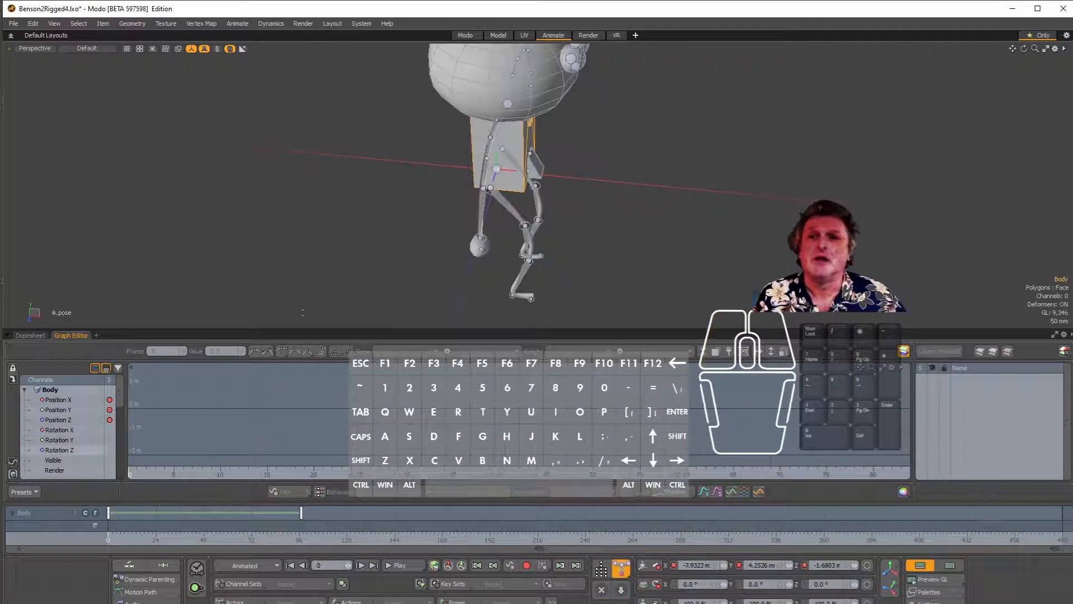
# Step: Show the item list and properties, select Body with all its child items, and expand its hierarchy
pyautogui.keyDown('alt'); pyautogui.moveTo(530, 227); pyautogui.dragTo(548, 202); pyautogui.keyUp('alt')
pyautogui.keyDown('alt'); pyautogui.scroll(-3, 485, 207); pyautogui.keyUp('alt')
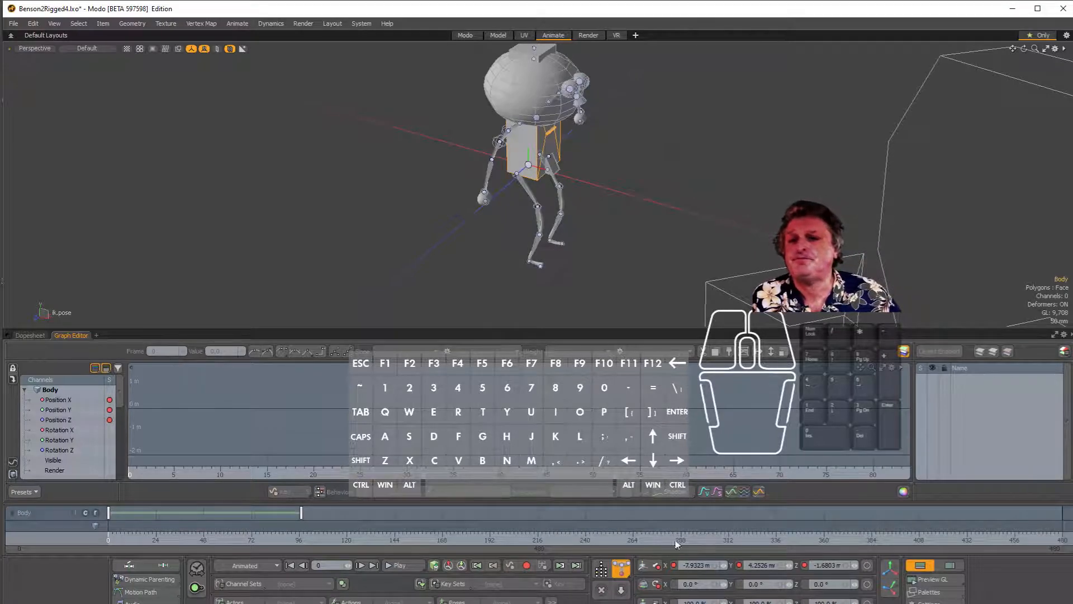
pyautogui.click(951, 565)
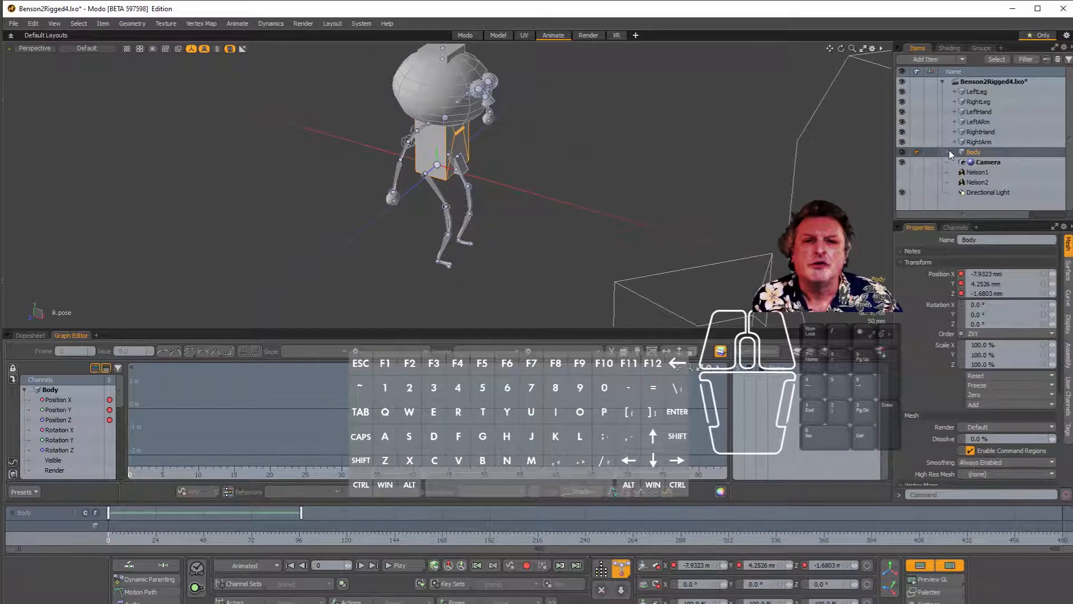
pyautogui.doubleClick(973, 152)
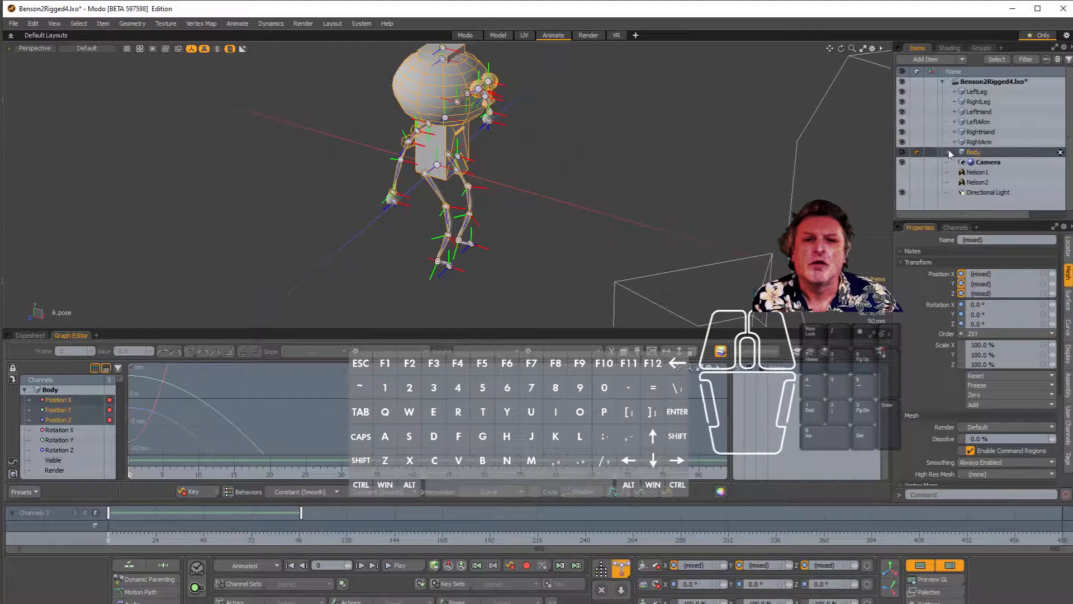
pyautogui.click(949, 151)
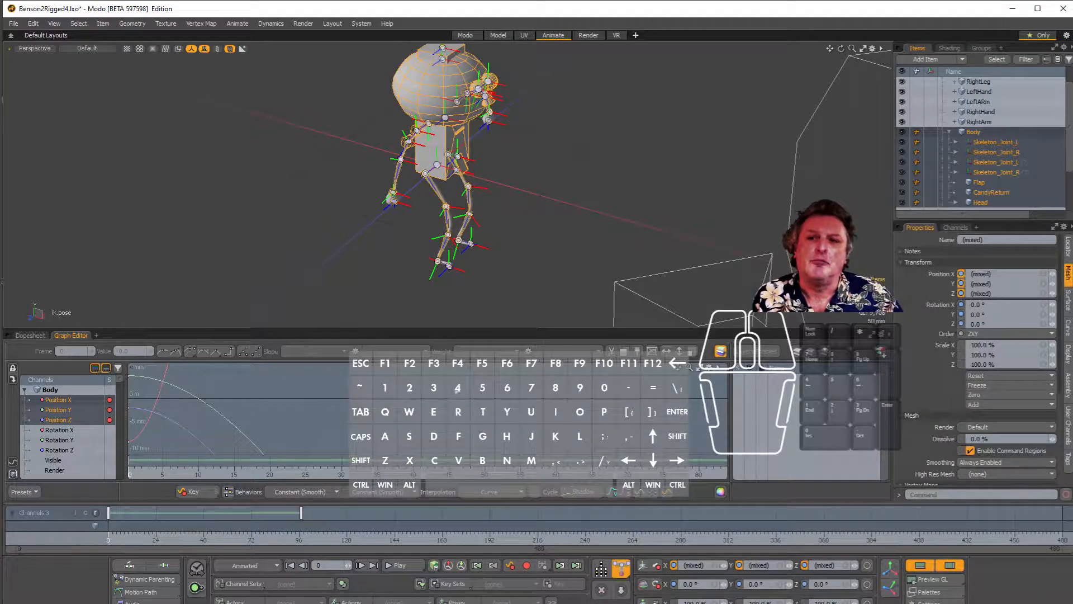
# Step: Examine the Position X, Y and Z animation curves of the Body hierarchy in the Graph Editor
pyautogui.press('a')
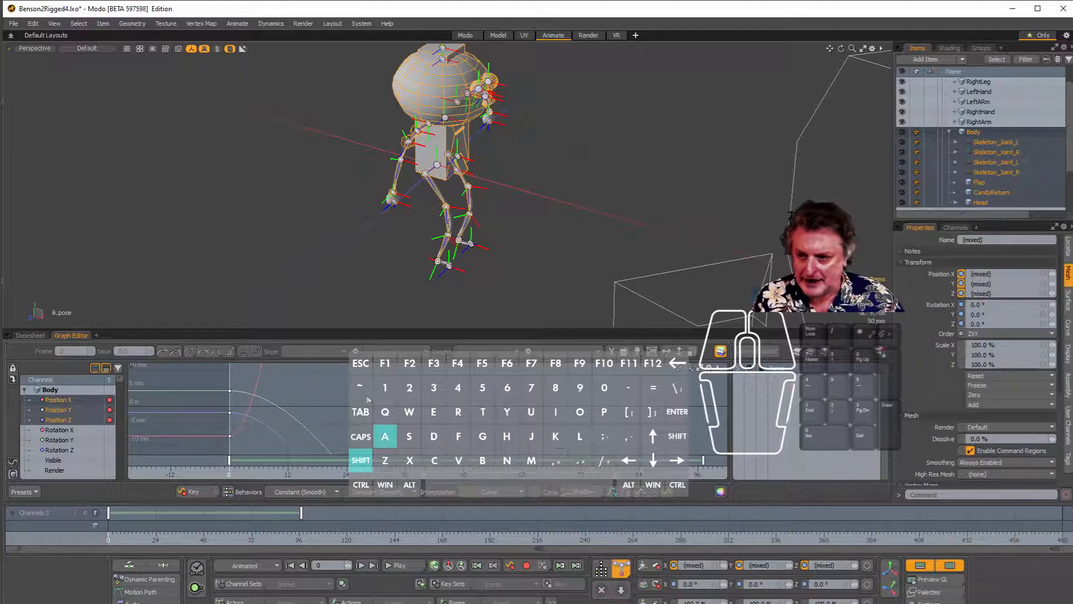
pyautogui.hotkey('shift', 'a')
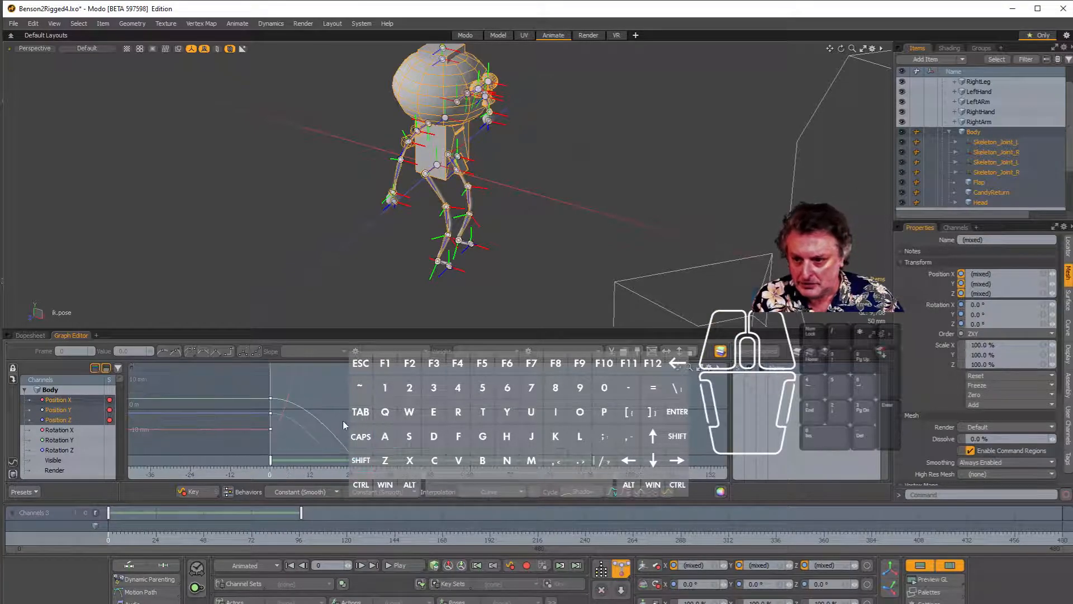
pyautogui.keyDown('alt'); pyautogui.keyDown('shift'); pyautogui.moveTo(368, 420); pyautogui.dragTo(399, 408); pyautogui.keyUp('shift'); pyautogui.keyUp('alt')
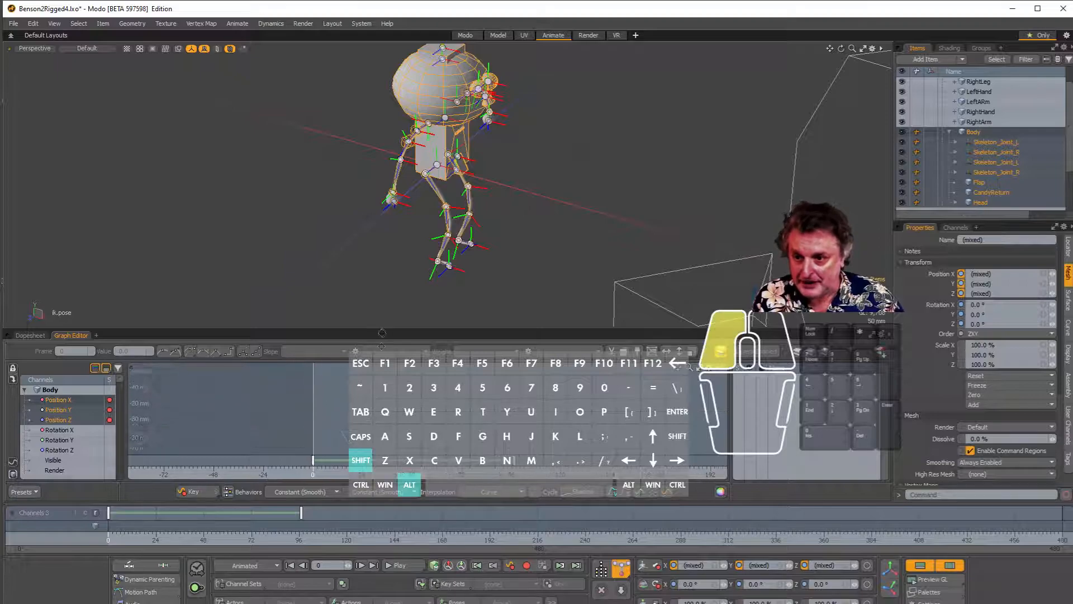
pyautogui.keyDown('alt'); pyautogui.keyDown('shift'); pyautogui.scroll(-5, 398, 408); pyautogui.keyUp('shift'); pyautogui.keyUp('alt')
pyautogui.keyDown('alt'); pyautogui.keyDown('shift'); pyautogui.scroll(-6, 399, 408); pyautogui.keyUp('shift'); pyautogui.keyUp('alt')
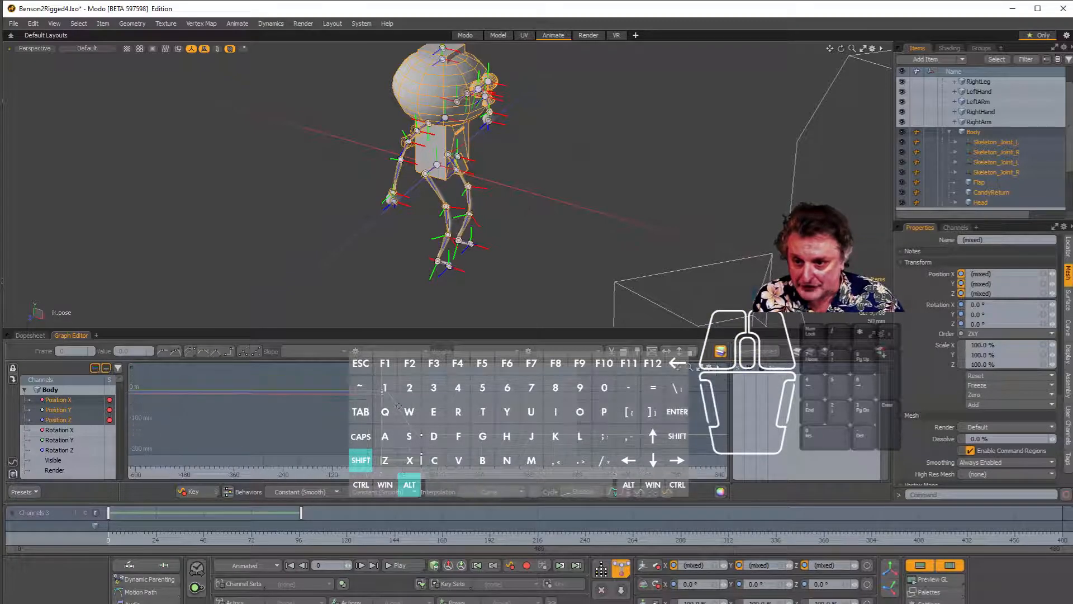
pyautogui.keyDown('alt'); pyautogui.keyDown('shift'); pyautogui.scroll(8, 502, 400); pyautogui.keyUp('shift'); pyautogui.keyUp('alt')
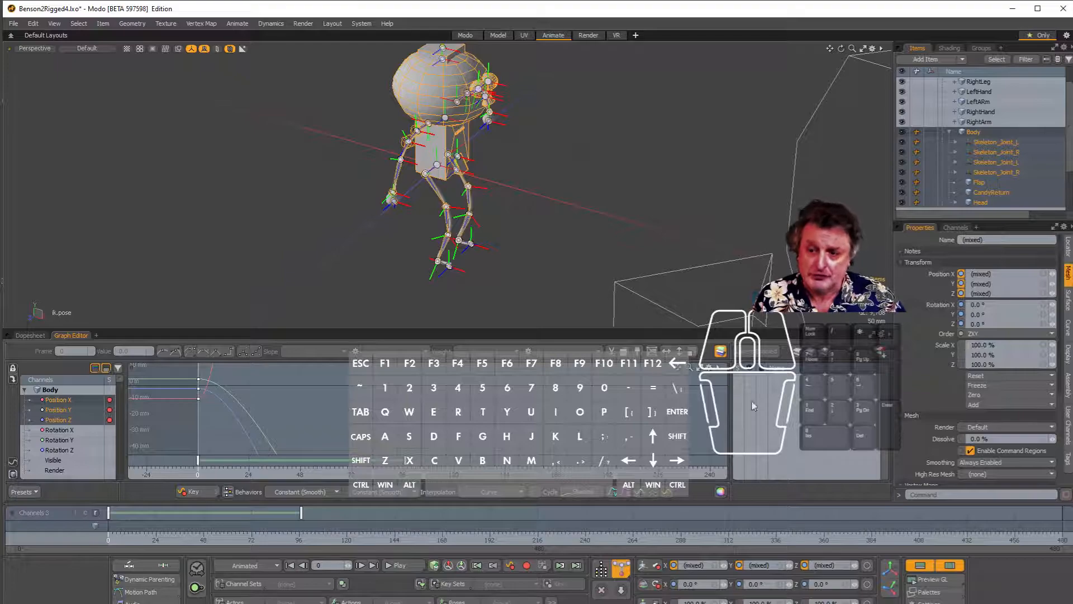
# Step: Key the rotation channels of the selected Body hierarchy at frame 0 and clear the selection
pyautogui.click(657, 584)
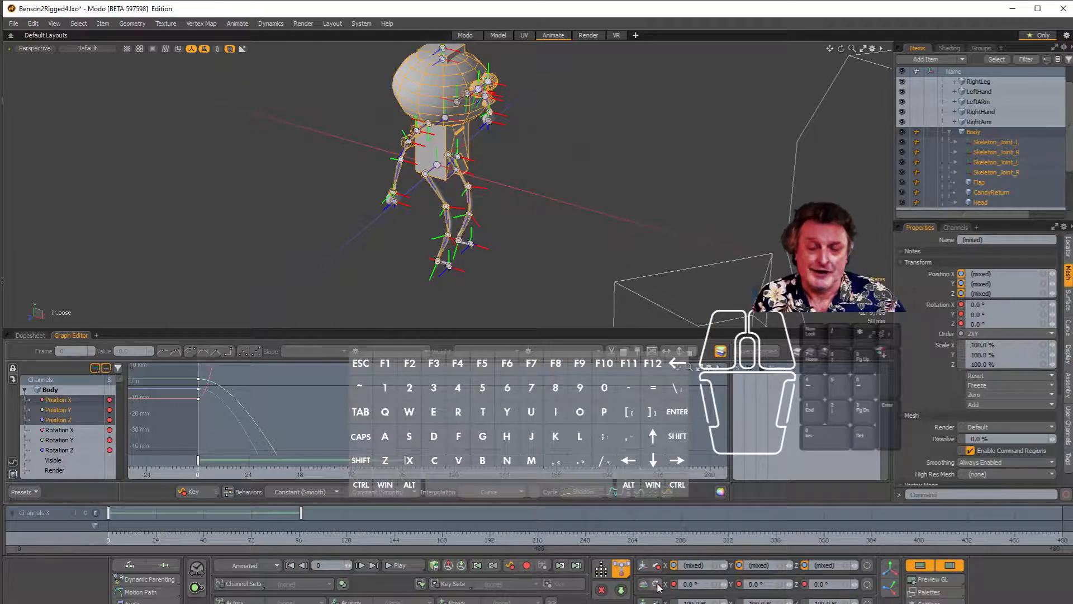
pyautogui.click(608, 202)
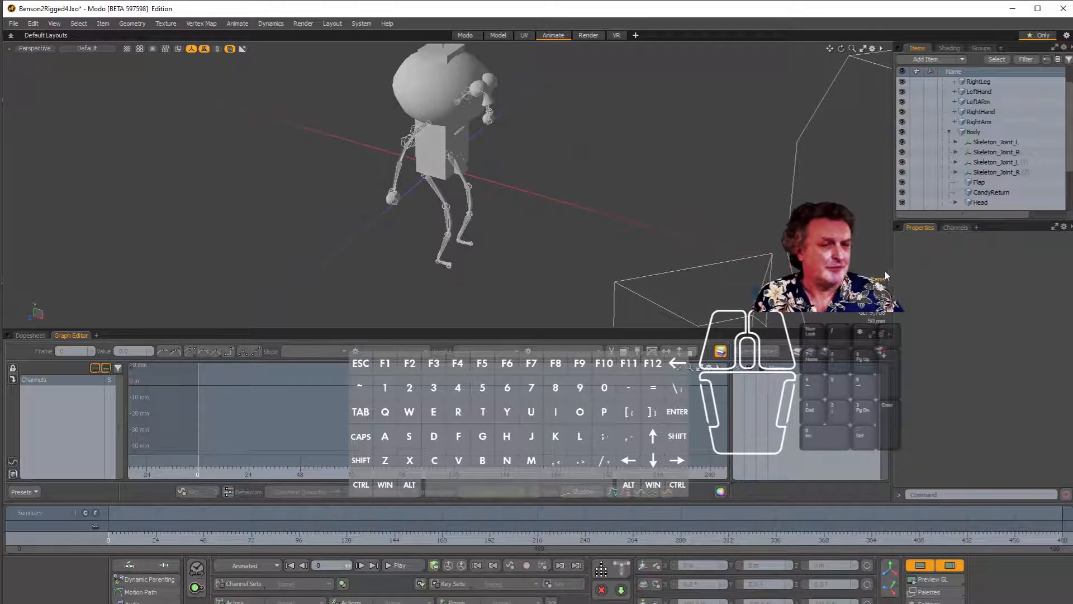
# Step: Enlarge the viewport and start the IK Pose tool with Body as the only selected item and hierarchy root
pyautogui.moveTo(675, 329); pyautogui.dragTo(674, 400)
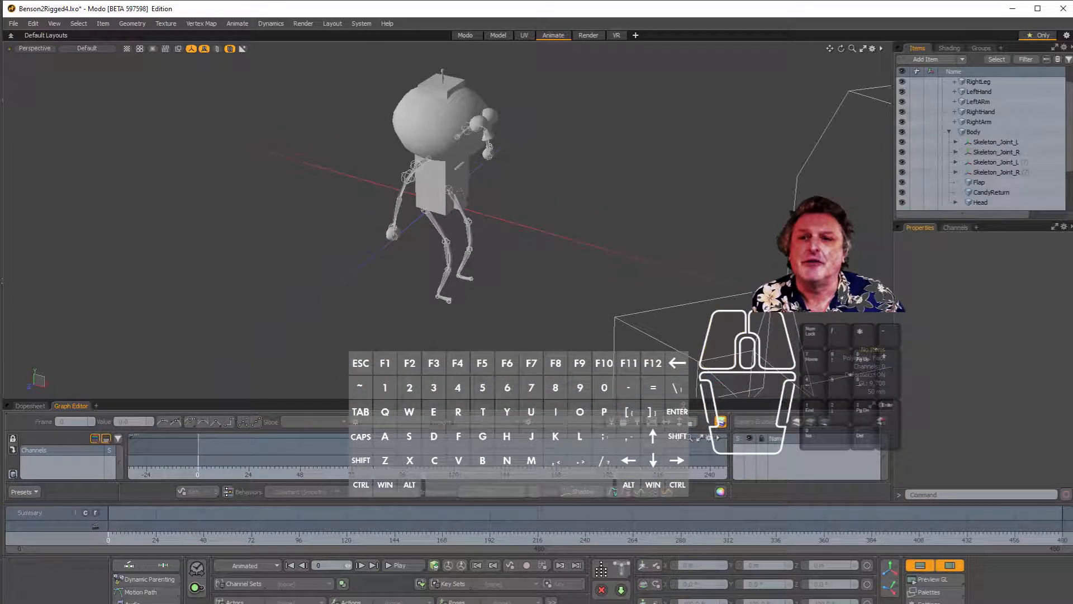
pyautogui.click(623, 571)
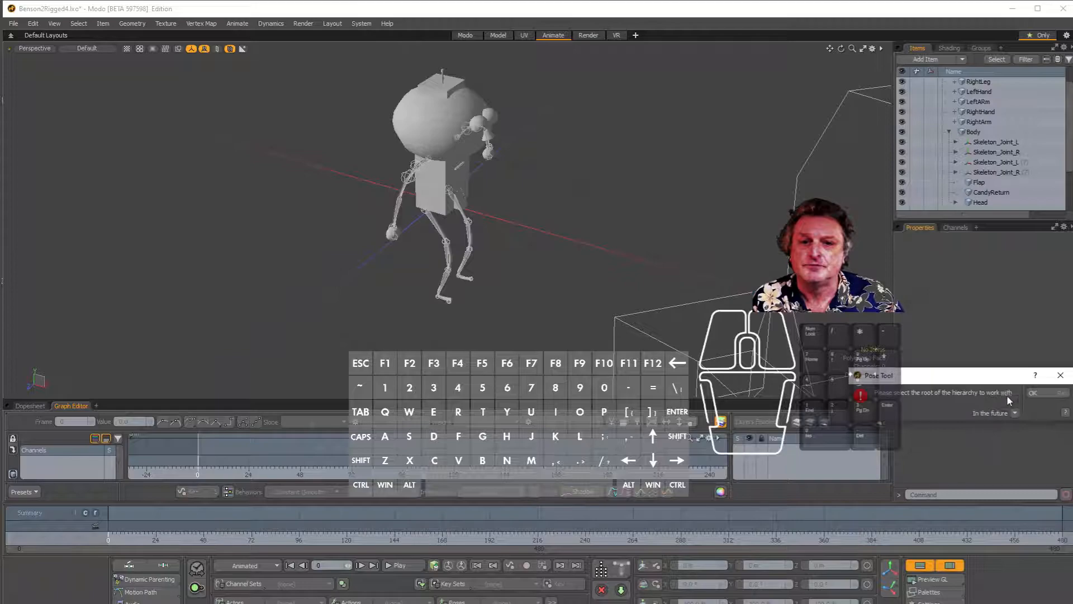
pyautogui.click(1034, 392)
pyautogui.click(955, 122)
pyautogui.click(974, 142)
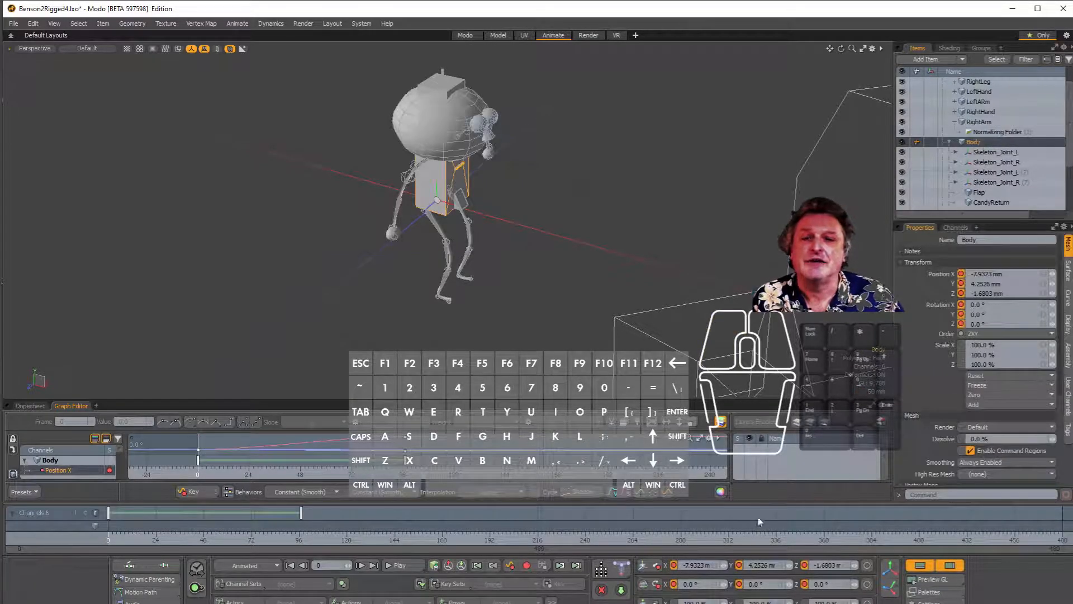
pyautogui.click(620, 568)
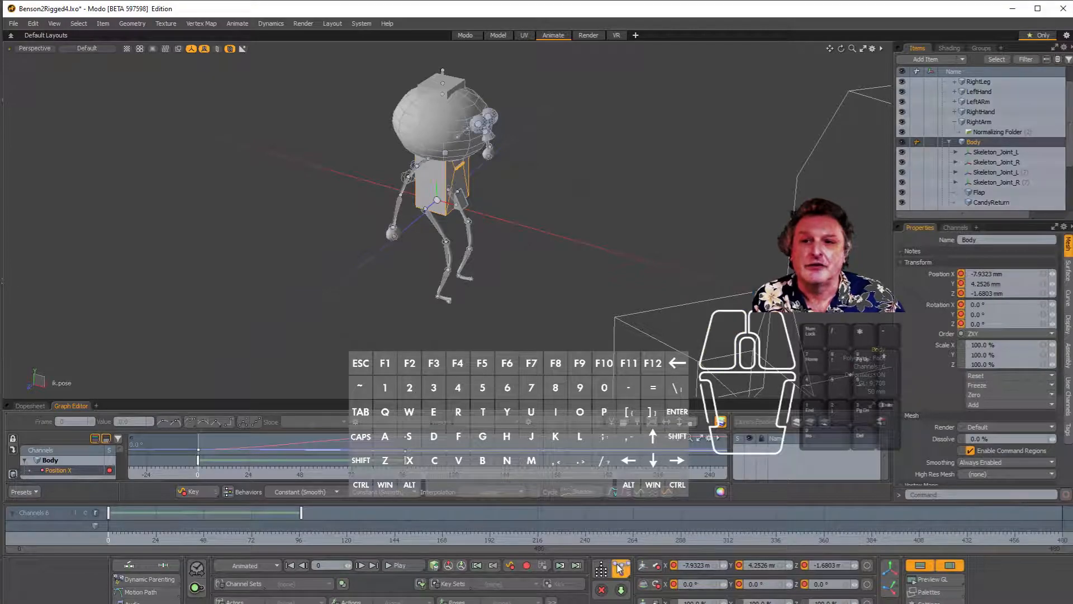
# Step: Pin both shoulder joints and one hip joint of the robot for IK posing
pyautogui.scroll(5, 462, 240)
pyautogui.keyDown('alt'); pyautogui.moveTo(528, 271); pyautogui.dragTo(545, 300); pyautogui.keyUp('alt')
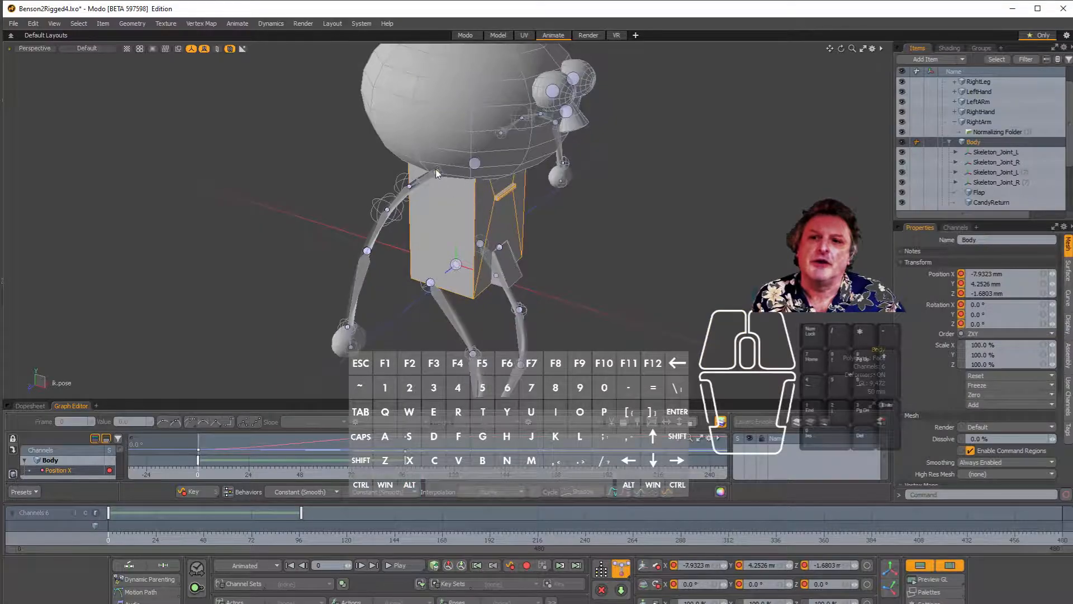
pyautogui.keyDown('alt'); pyautogui.moveTo(438, 177); pyautogui.dragTo(396, 181); pyautogui.keyUp('alt')
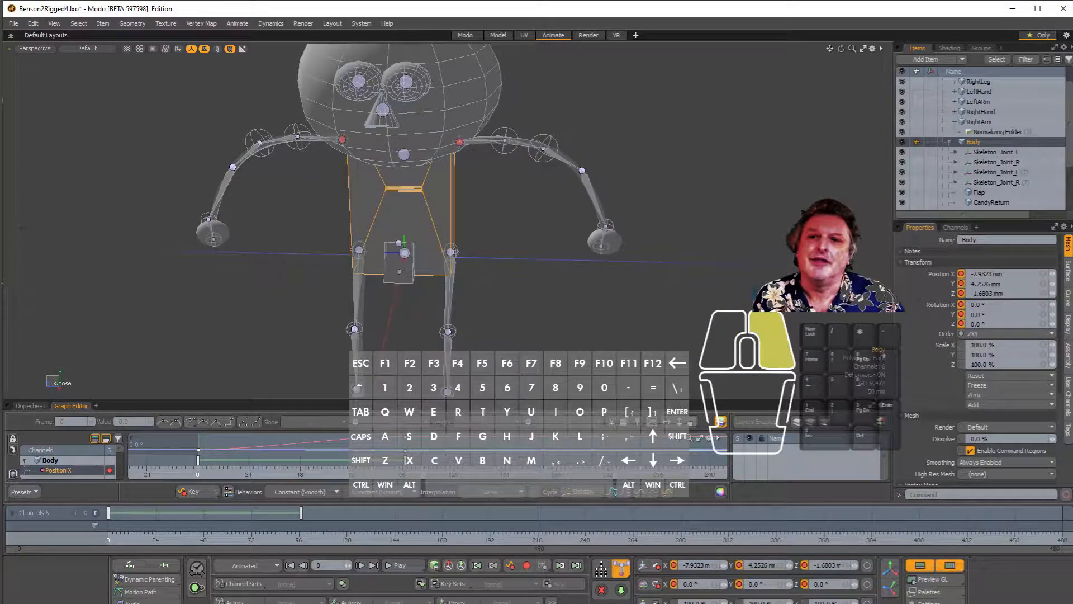
pyautogui.keyDown('alt'); pyautogui.moveTo(460, 147); pyautogui.dragTo(576, 182); pyautogui.keyUp('alt')
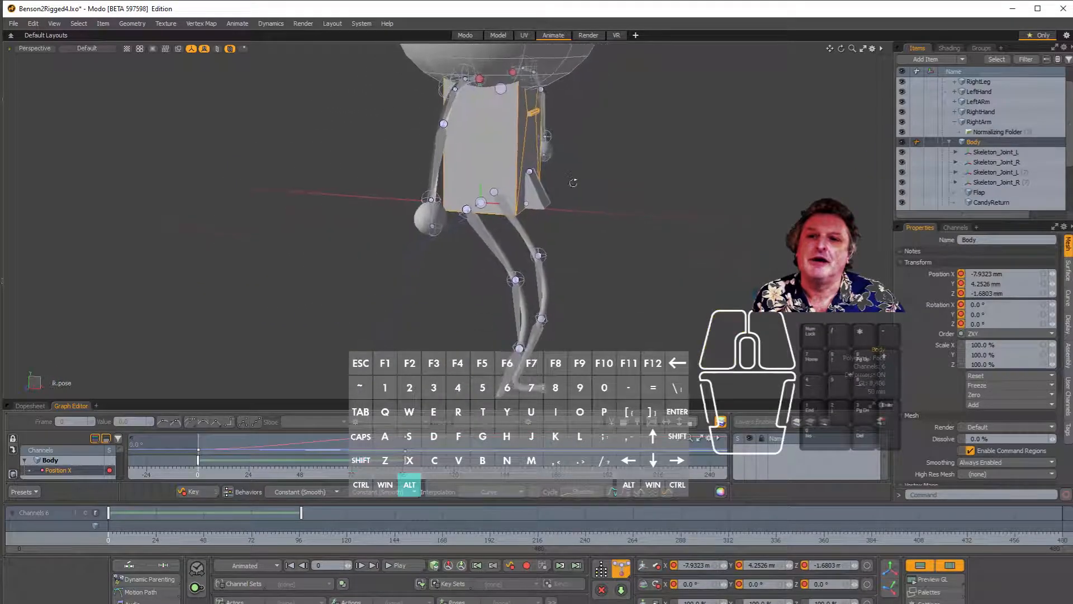
pyautogui.moveTo(508, 213)
pyautogui.keyDown('alt'); pyautogui.mouseDown()
pyautogui.moveTo(463, 204)
pyautogui.moveTo(560, 202)
pyautogui.moveTo(520, 223)
pyautogui.mouseUp(); pyautogui.keyUp('alt')
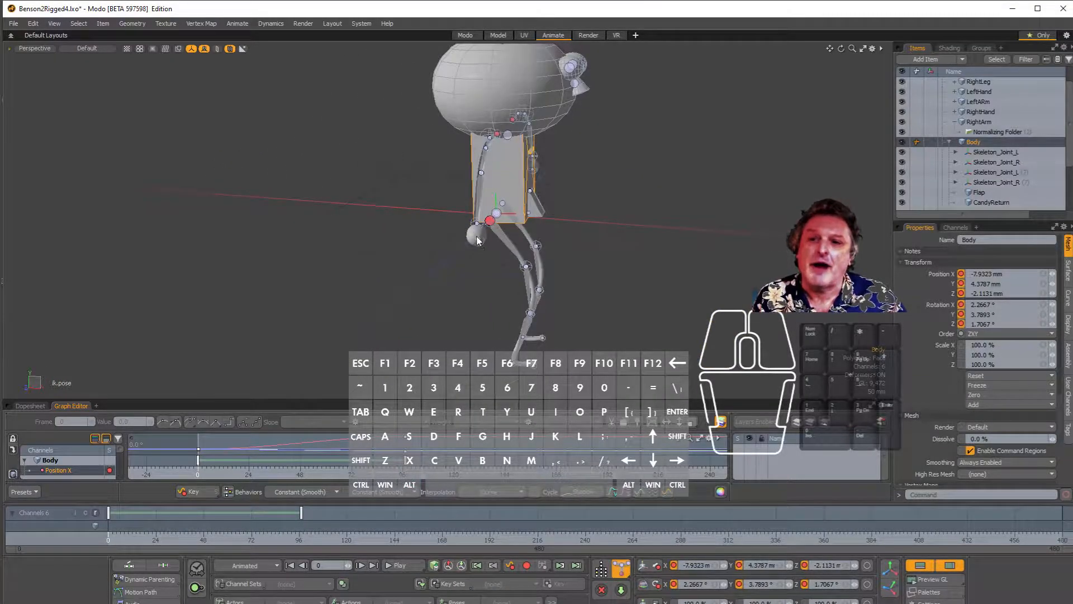
# Step: Pose the near arm by swinging its hand forward, and undo the accidental displacement of the whole body
pyautogui.moveTo(477, 240); pyautogui.dragTo(545, 244)
pyautogui.scroll(-10, 531, 251)
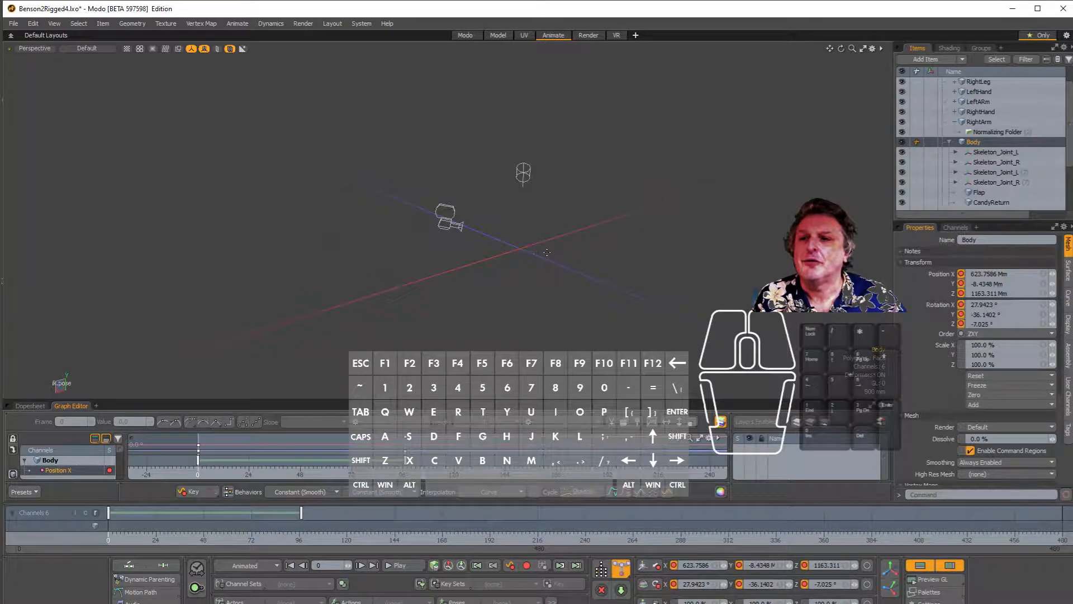
pyautogui.hotkey('ctrl', 'z')
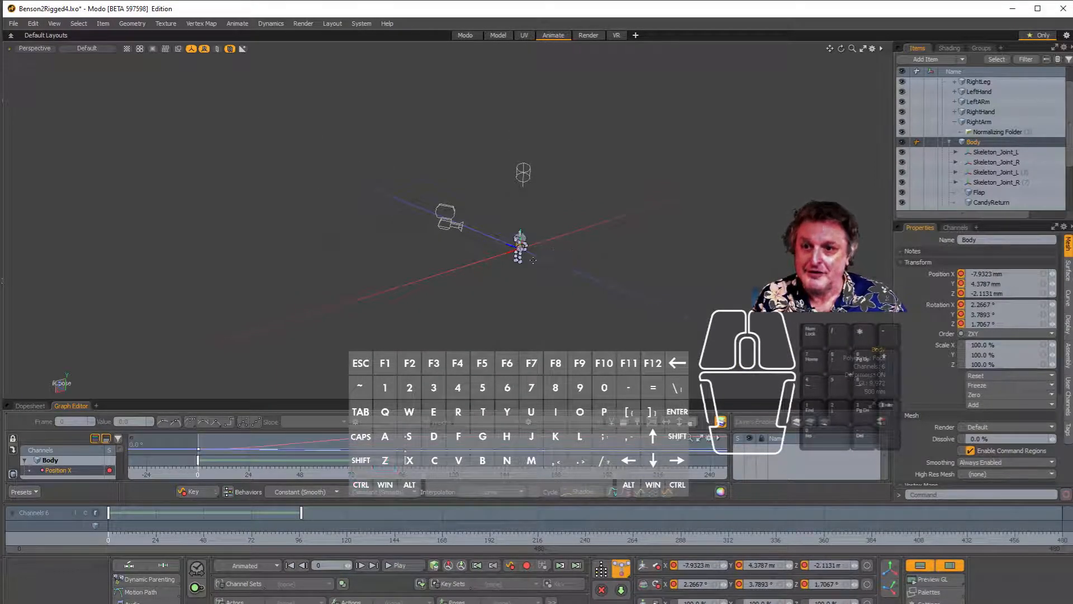
pyautogui.scroll(8, 529, 250)
pyautogui.scroll(2, 529, 249)
pyautogui.keyDown('alt'); pyautogui.moveTo(505, 201); pyautogui.dragTo(635, 205); pyautogui.keyUp('alt')
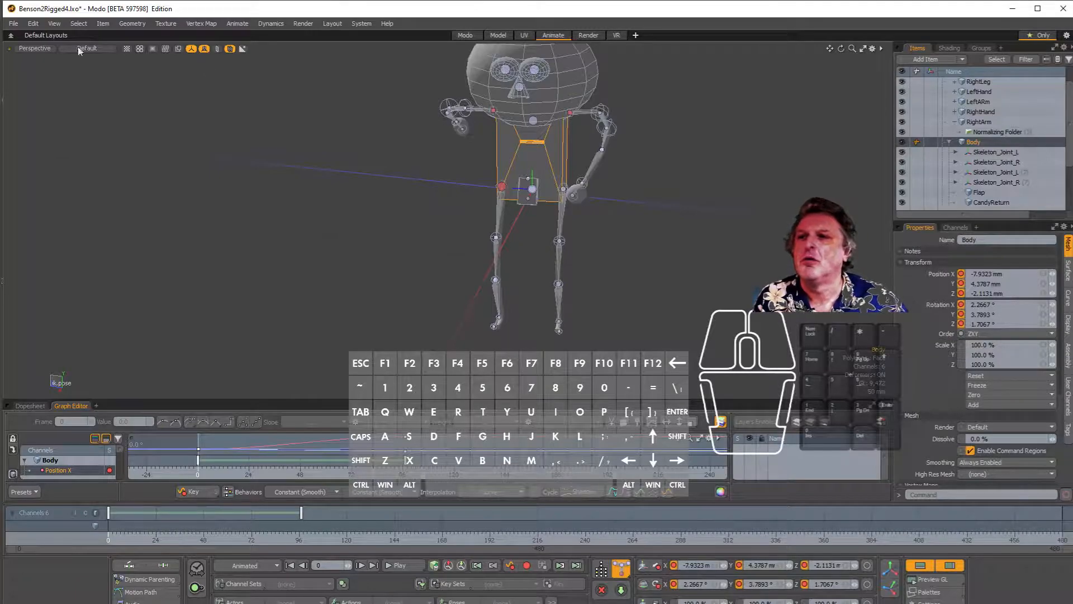
# Step: Save the scene under the new name Benson2Rigged4PoseTool1 in the Documents folder
pyautogui.click(15, 25)
pyautogui.click(50, 143)
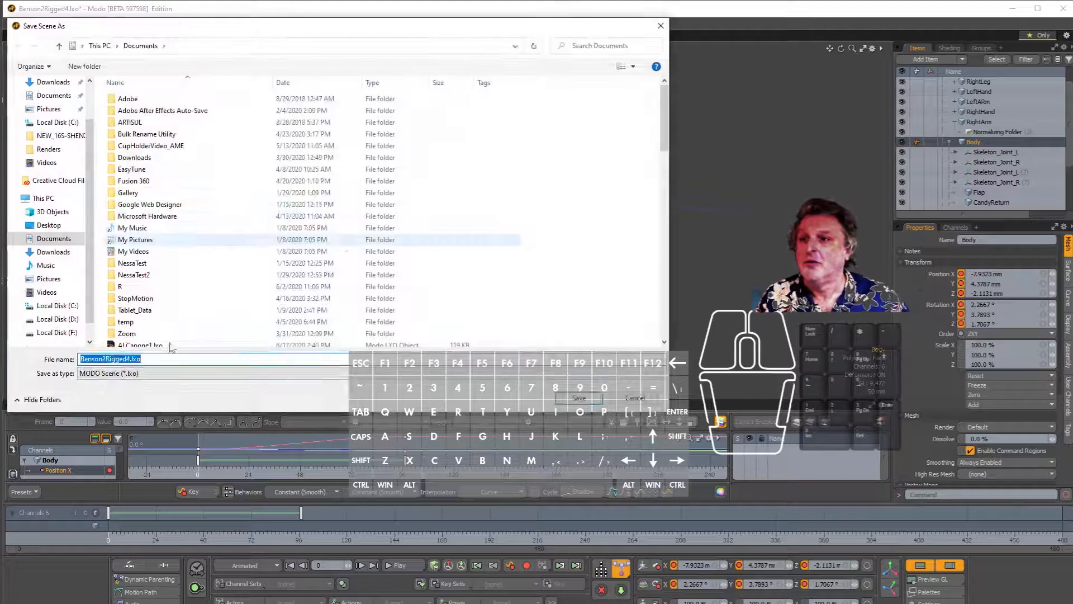
pyautogui.click(158, 357)
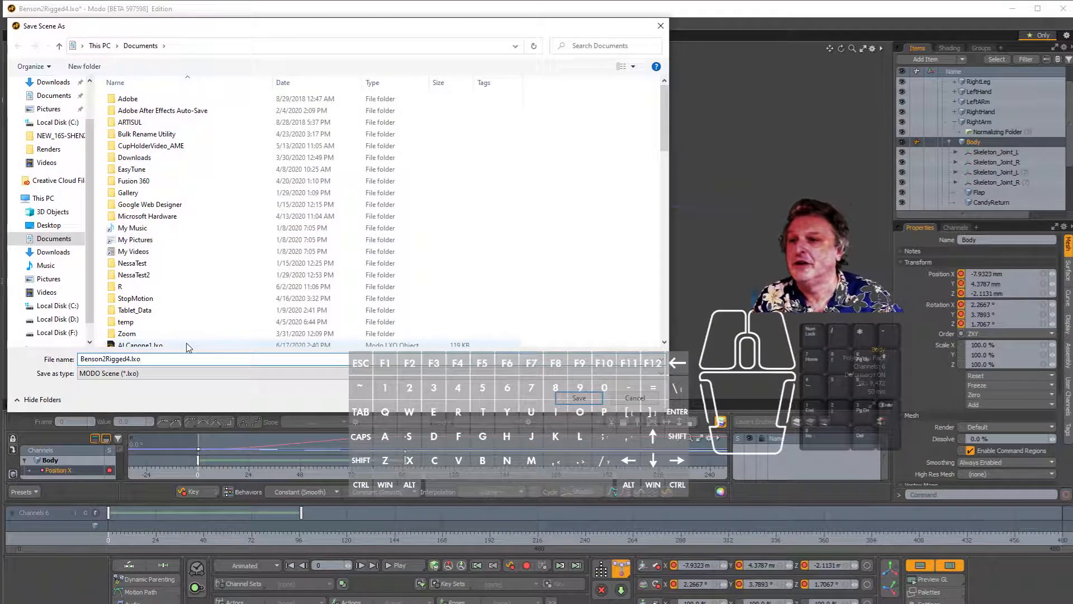
pyautogui.press('BackSpace')
pyautogui.press('BackSpace')
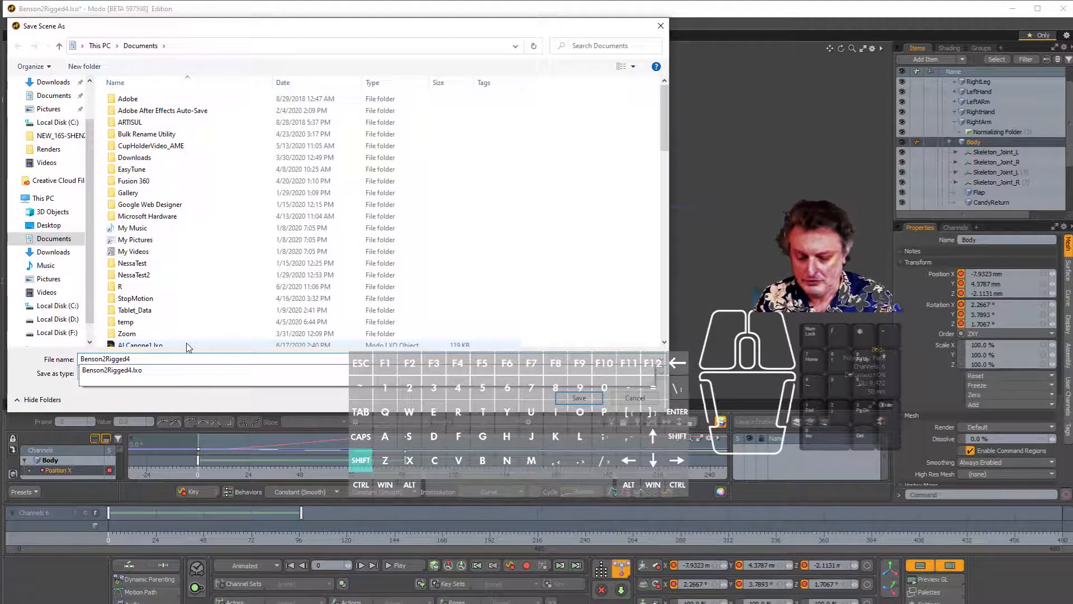
pyautogui.write('PoseTool1')
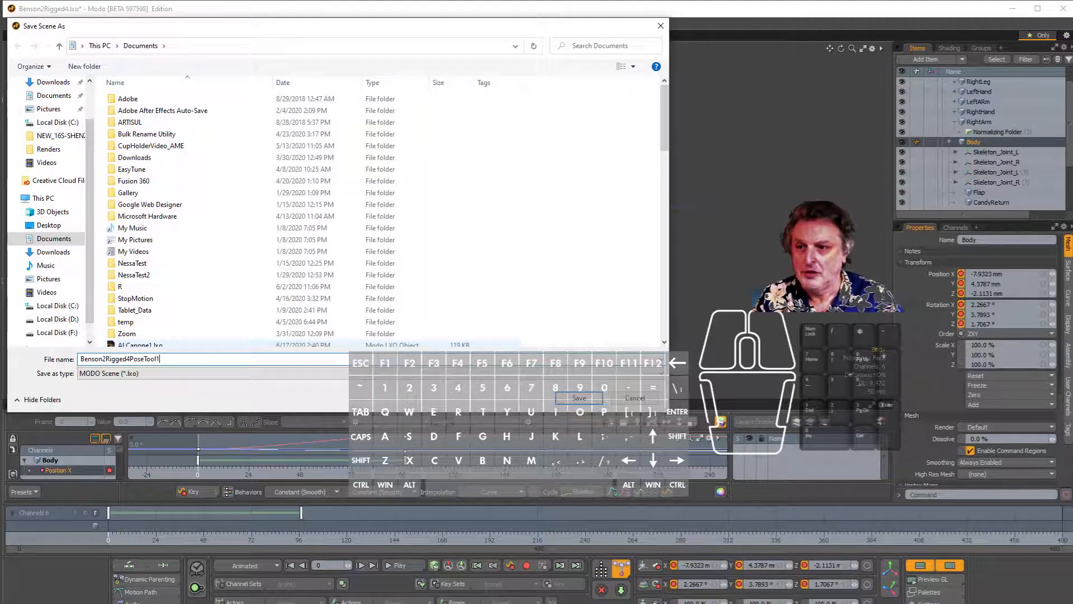
pyautogui.press('Return')
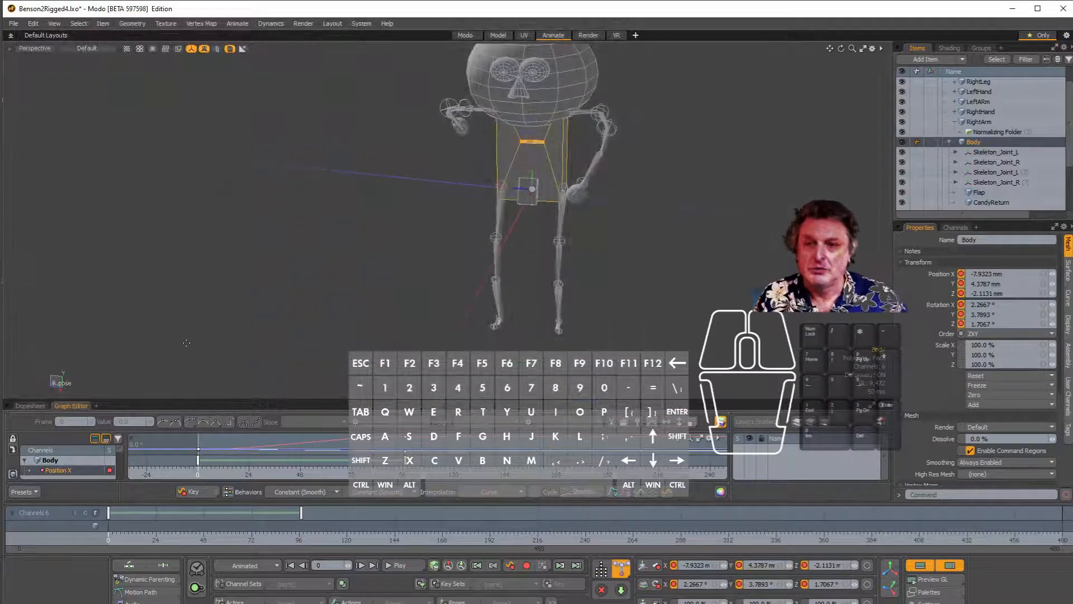
# Step: Pin the second hip joint and undo the jump of the body away from its place
pyautogui.moveTo(520, 243)
pyautogui.keyDown('alt'); pyautogui.mouseDown()
pyautogui.moveTo(683, 234)
pyautogui.moveTo(455, 190)
pyautogui.moveTo(431, 224)
pyautogui.moveTo(513, 271)
pyautogui.moveTo(512, 255)
pyautogui.moveTo(613, 276)
pyautogui.moveTo(678, 257)
pyautogui.moveTo(528, 230)
pyautogui.mouseUp(); pyautogui.keyUp('alt')
pyautogui.keyDown('alt'); pyautogui.moveTo(528, 230); pyautogui.dragTo(361, 299); pyautogui.keyUp('alt')
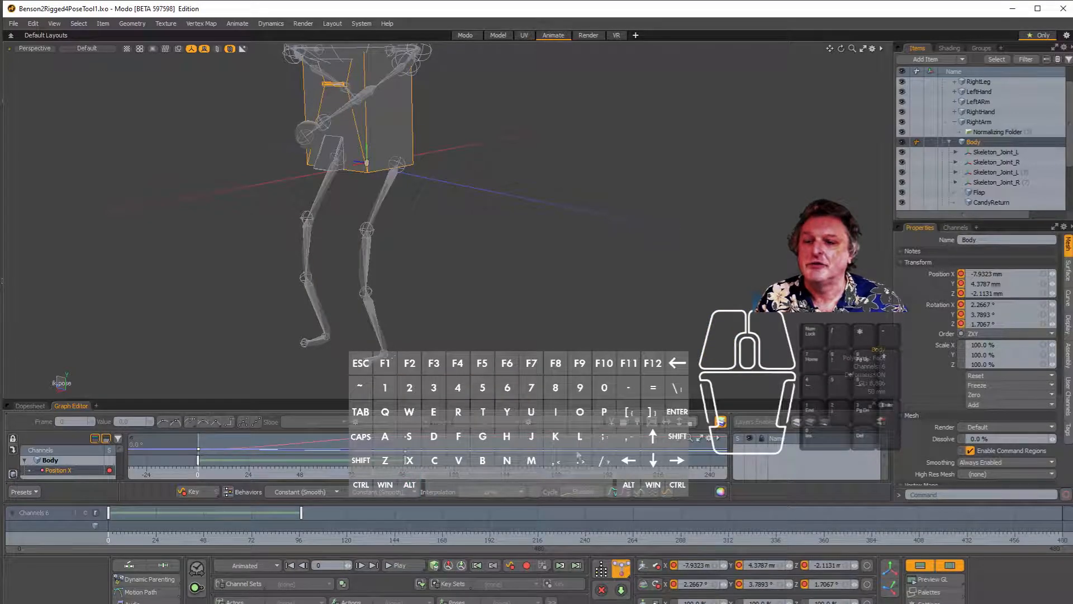
pyautogui.click(386, 354)
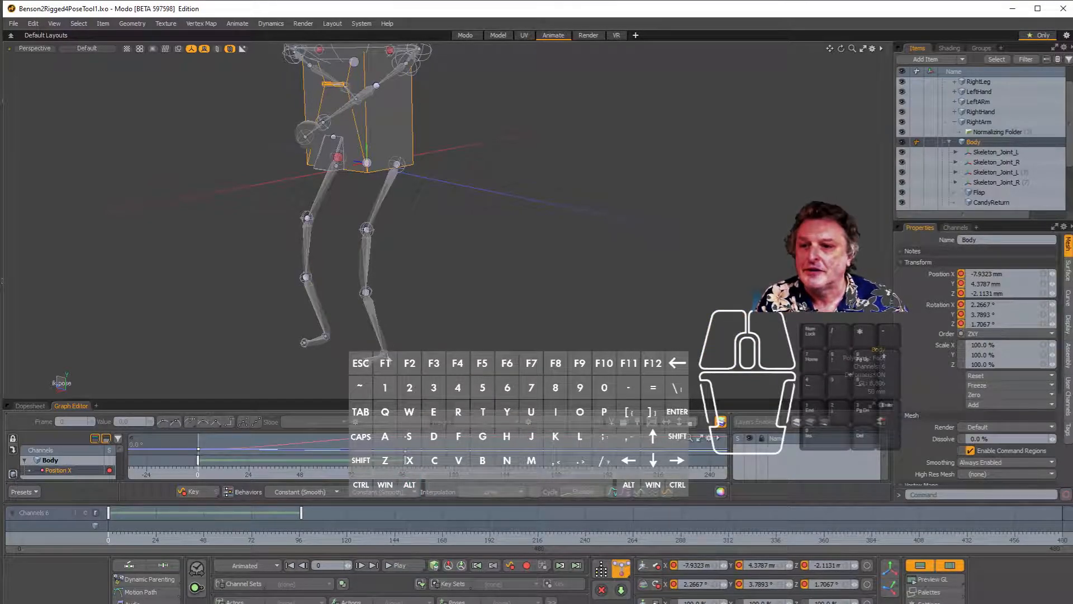
pyautogui.click(398, 164)
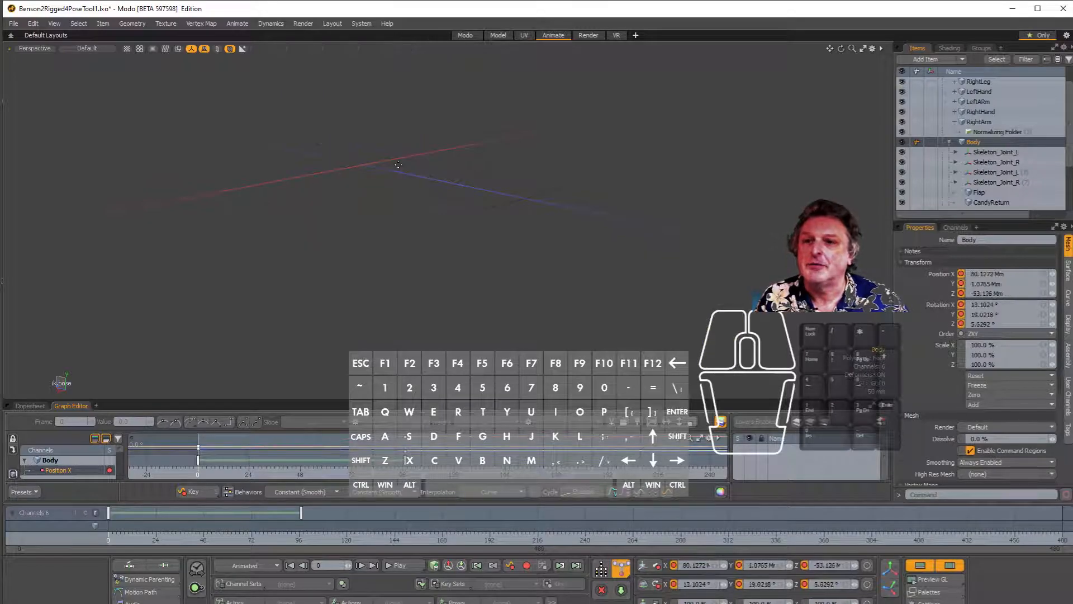
pyautogui.hotkey('ctrl', 'z')
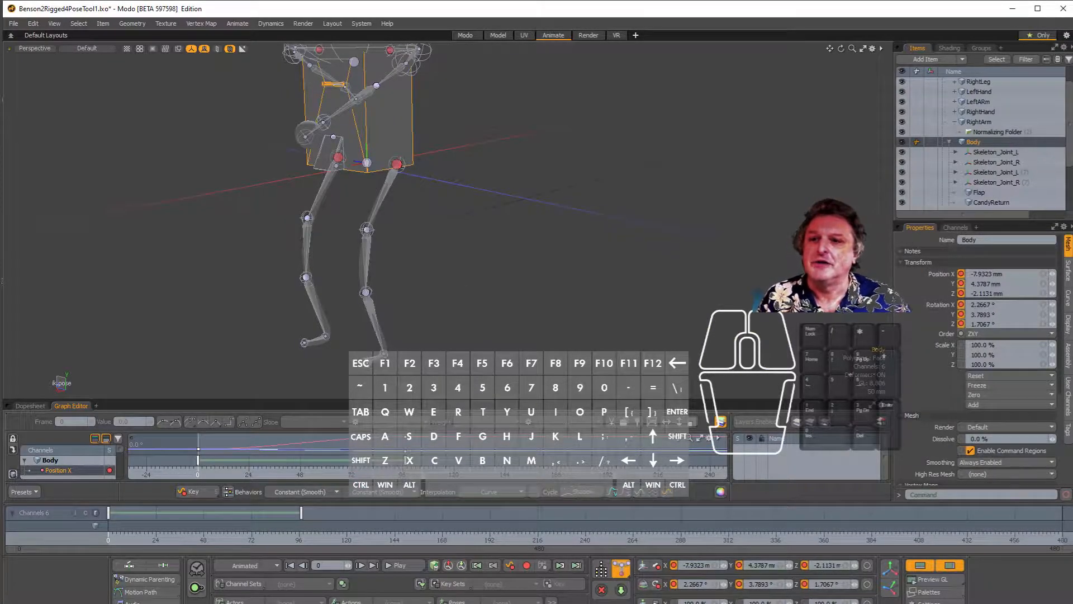
# Step: Pose the legs into a stride at frame 0, with one foot forward and the other behind
pyautogui.keyDown('alt'); pyautogui.moveTo(386, 355); pyautogui.dragTo(570, 310); pyautogui.keyUp('alt')
pyautogui.keyDown('alt'); pyautogui.moveTo(572, 310); pyautogui.dragTo(655, 288); pyautogui.keyUp('alt')
pyautogui.keyDown('alt'); pyautogui.moveTo(508, 299); pyautogui.dragTo(499, 244); pyautogui.keyUp('alt')
pyautogui.keyDown('alt'); pyautogui.scroll(3, 475, 241); pyautogui.keyUp('alt')
pyautogui.moveTo(451, 350); pyautogui.dragTo(512, 335)
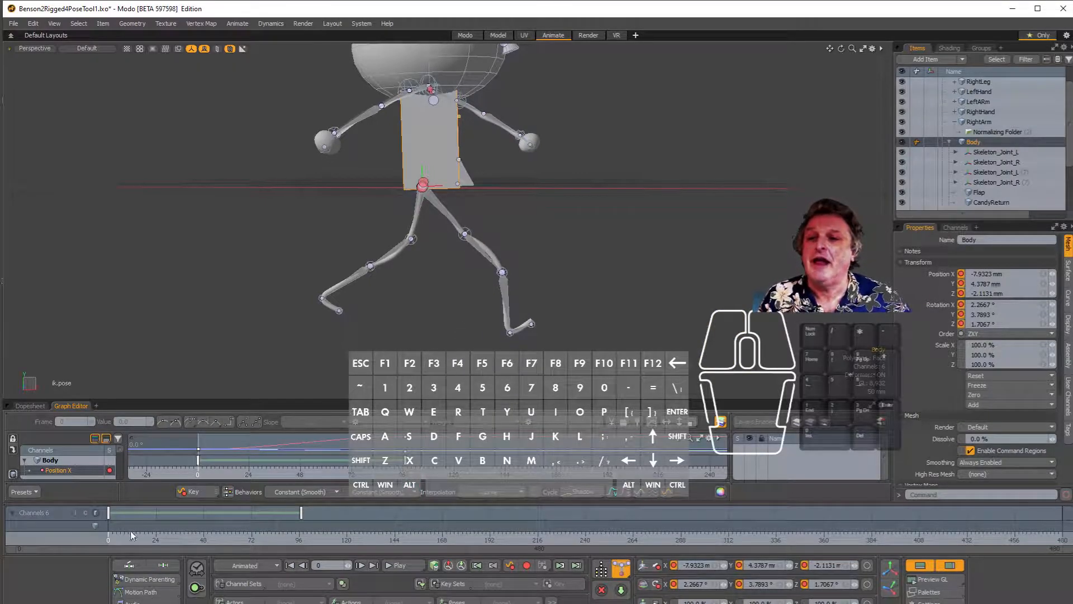
# Step: Go to frame 40 and reverse the arm swing, with the rear hand moved forward and the front hand back
pyautogui.click(118, 541)
pyautogui.moveTo(116, 541); pyautogui.dragTo(188, 541)
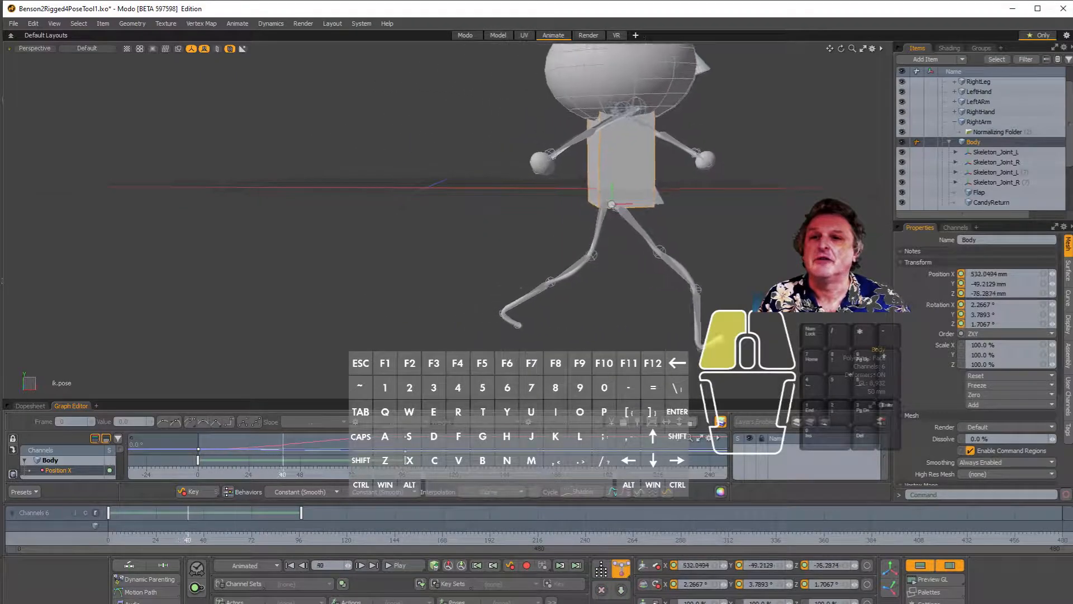
pyautogui.keyDown('alt'); pyautogui.moveTo(559, 252); pyautogui.dragTo(640, 226); pyautogui.keyUp('alt')
pyautogui.keyDown('alt'); pyautogui.scroll(-2, 403, 234); pyautogui.keyUp('alt')
pyautogui.scroll(3, 573, 215)
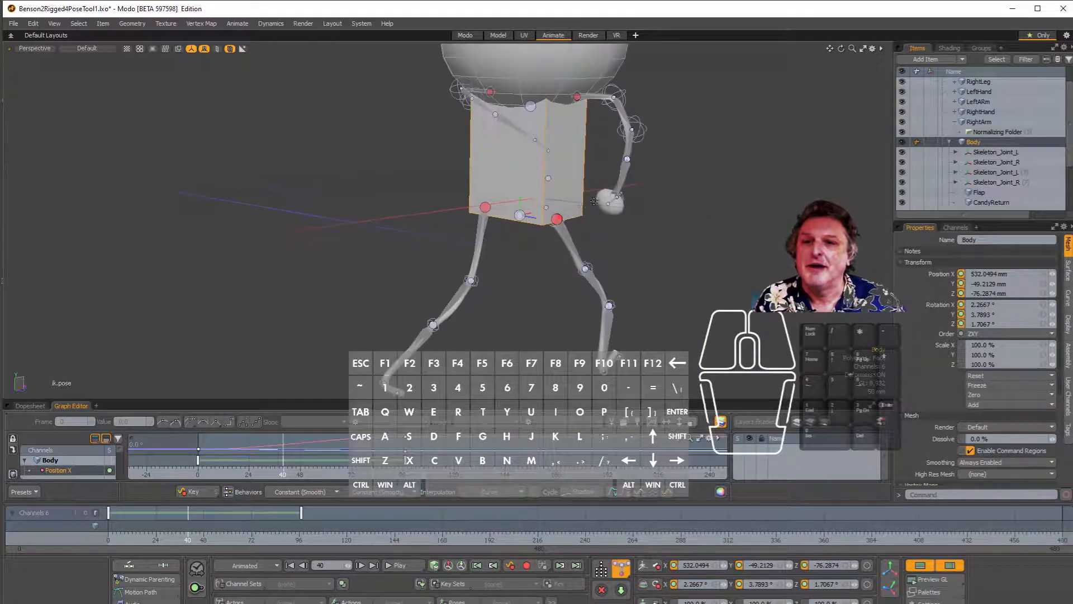
pyautogui.click(610, 206)
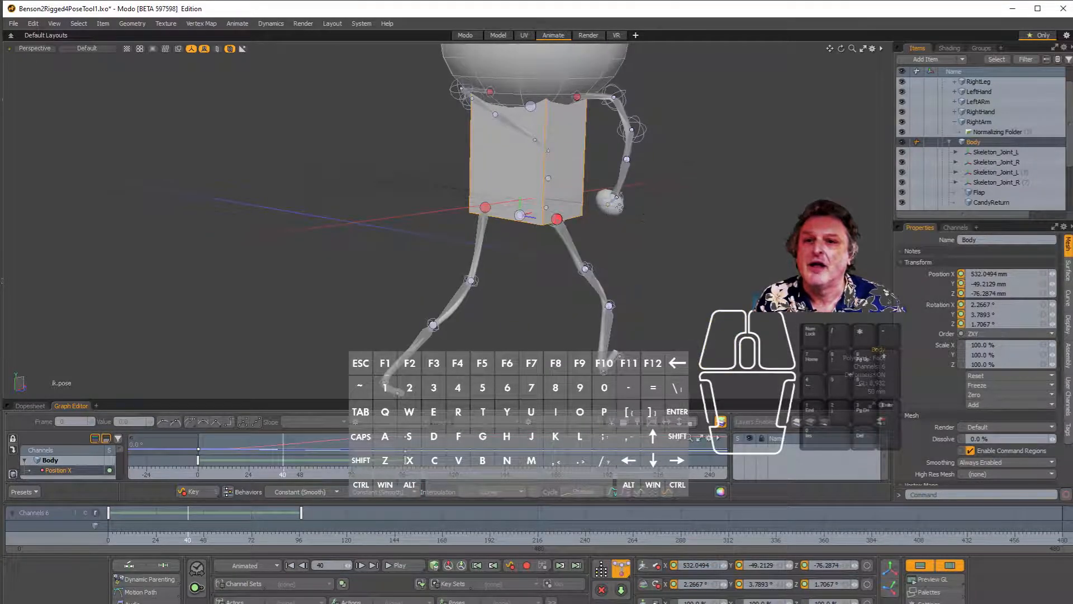
pyautogui.moveTo(610, 210); pyautogui.dragTo(651, 202)
pyautogui.keyDown('alt'); pyautogui.moveTo(651, 203); pyautogui.dragTo(609, 205); pyautogui.keyUp('alt')
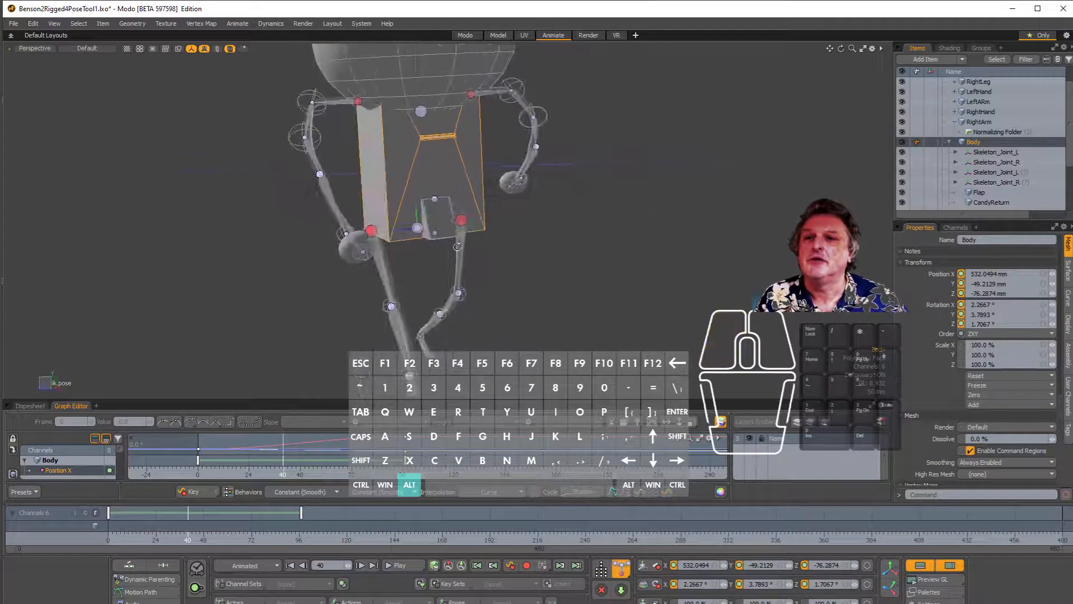
# Step: Swing the forward leg back behind the body at frame 40 by moving its foot
pyautogui.keyDown('alt'); pyautogui.scroll(-3, 457, 247); pyautogui.keyUp('alt')
pyautogui.keyDown('alt'); pyautogui.moveTo(438, 262); pyautogui.dragTo(537, 259); pyautogui.keyUp('alt')
pyautogui.keyDown('alt'); pyautogui.scroll(-3, 510, 266); pyautogui.keyUp('alt')
pyautogui.keyDown('alt'); pyautogui.scroll(4, 514, 249); pyautogui.keyUp('alt')
pyautogui.keyDown('alt'); pyautogui.scroll(-5, 515, 251); pyautogui.keyUp('alt')
pyautogui.keyDown('alt'); pyautogui.keyDown('shift'); pyautogui.moveTo(516, 308); pyautogui.dragTo(543, 330); pyautogui.keyUp('shift'); pyautogui.keyUp('alt')
pyautogui.keyDown('alt'); pyautogui.scroll(5, 509, 246); pyautogui.keyUp('alt')
pyautogui.moveTo(539, 321); pyautogui.dragTo(392, 303)
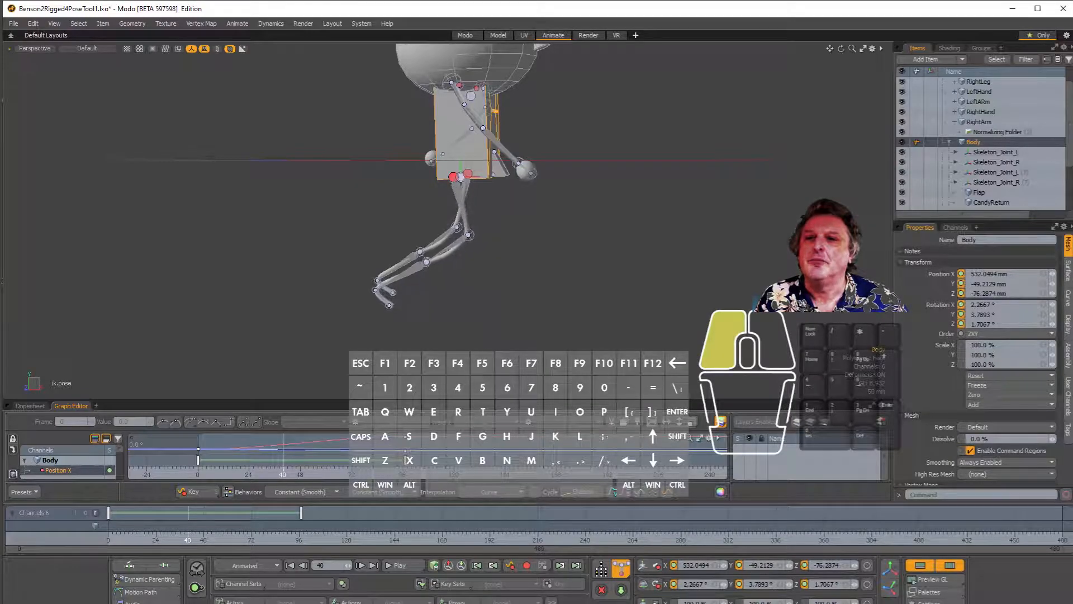
# Step: Swing the other leg forward into the opposite stride at frame 40 and bring its knee forward
pyautogui.keyDown('alt'); pyautogui.moveTo(486, 267); pyautogui.dragTo(175, 268); pyautogui.keyUp('alt')
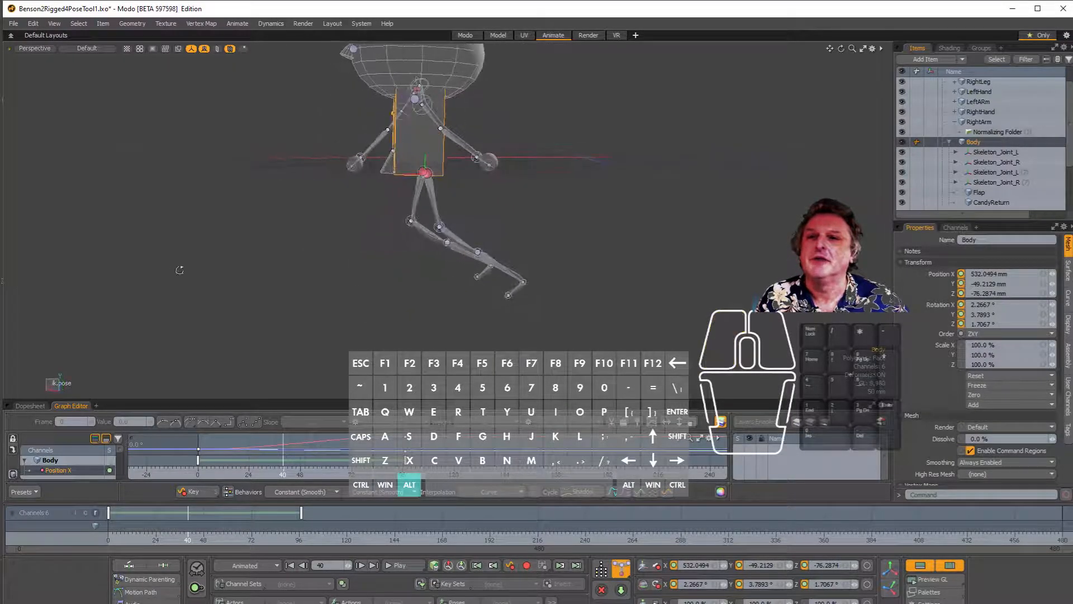
pyautogui.moveTo(523, 287); pyautogui.dragTo(340, 296)
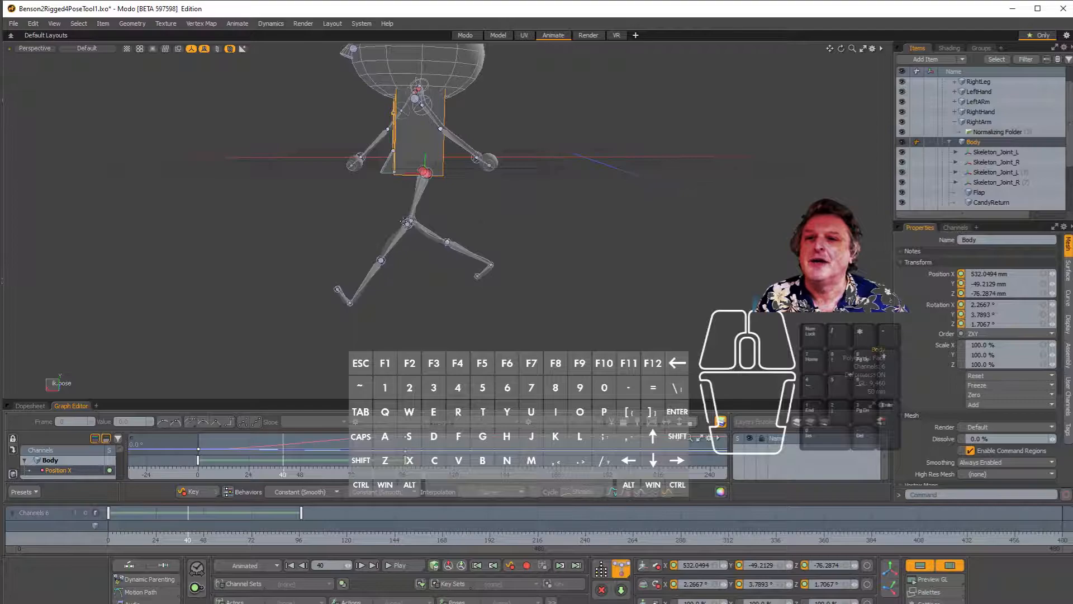
pyautogui.moveTo(409, 225); pyautogui.dragTo(387, 249)
pyautogui.keyDown('alt'); pyautogui.moveTo(459, 254); pyautogui.dragTo(504, 260); pyautogui.keyUp('alt')
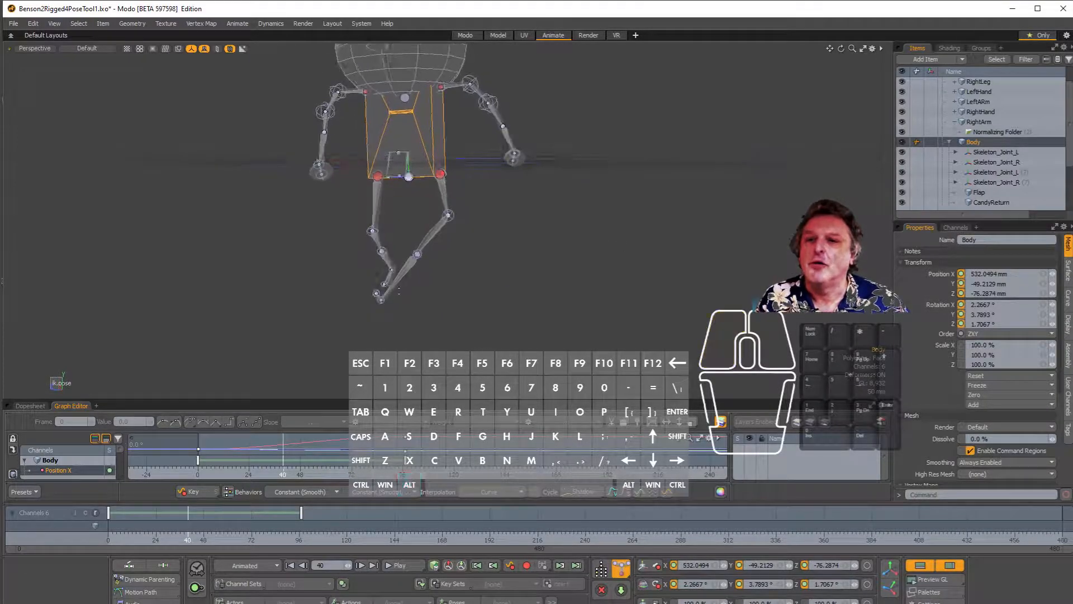
# Step: Separate the crossed legs at frame 40 by moving the foot and the knee sideways
pyautogui.keyDown('alt'); pyautogui.scroll(3, 433, 296); pyautogui.keyUp('alt')
pyautogui.keyDown('alt'); pyautogui.moveTo(434, 294); pyautogui.dragTo(465, 297); pyautogui.keyUp('alt')
pyautogui.moveTo(376, 307); pyautogui.dragTo(512, 321)
pyautogui.keyDown('alt'); pyautogui.moveTo(511, 279); pyautogui.dragTo(409, 329); pyautogui.keyUp('alt')
pyautogui.moveTo(370, 254); pyautogui.dragTo(346, 253)
pyautogui.keyDown('alt'); pyautogui.moveTo(352, 252); pyautogui.dragTo(518, 247); pyautogui.keyUp('alt')
# Step: Undo the accidental displacement of the body and readjust the leg's sideways pose at frame 40
pyautogui.moveTo(601, 267); pyautogui.dragTo(597, 271)
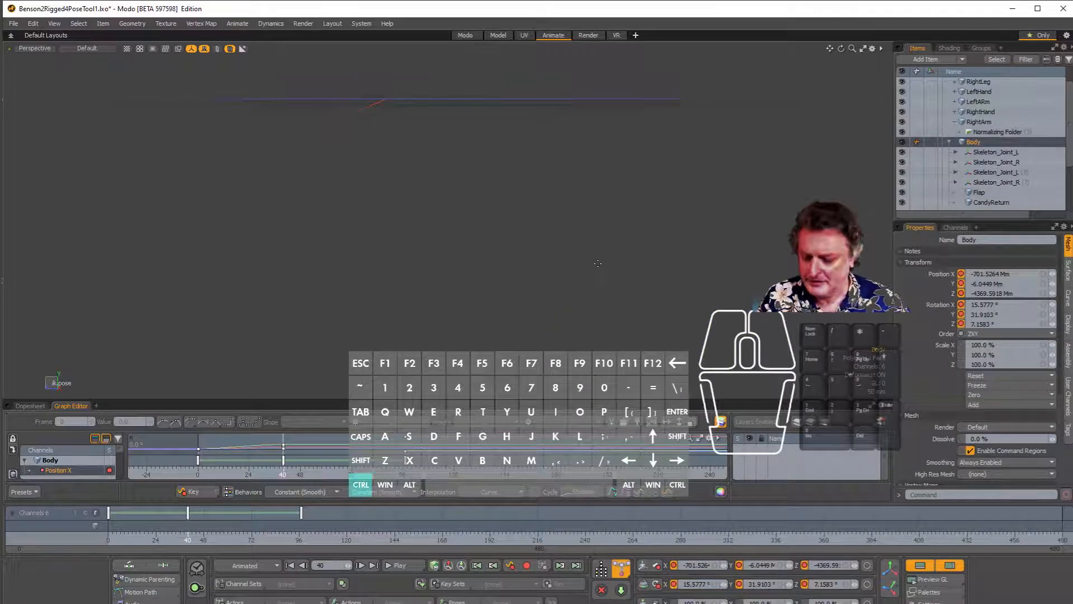
pyautogui.hotkey('ctrl', 'z')
pyautogui.moveTo(597, 273); pyautogui.dragTo(516, 347)
pyautogui.keyDown('alt'); pyautogui.moveTo(526, 254); pyautogui.dragTo(431, 243); pyautogui.keyUp('alt')
pyautogui.scroll(-5, 431, 243)
pyautogui.keyDown('alt'); pyautogui.moveTo(393, 286); pyautogui.dragTo(709, 261); pyautogui.keyUp('alt')
pyautogui.keyDown('alt'); pyautogui.keyDown('shift'); pyautogui.moveTo(546, 265); pyautogui.dragTo(548, 241); pyautogui.keyUp('shift'); pyautogui.keyUp('alt')
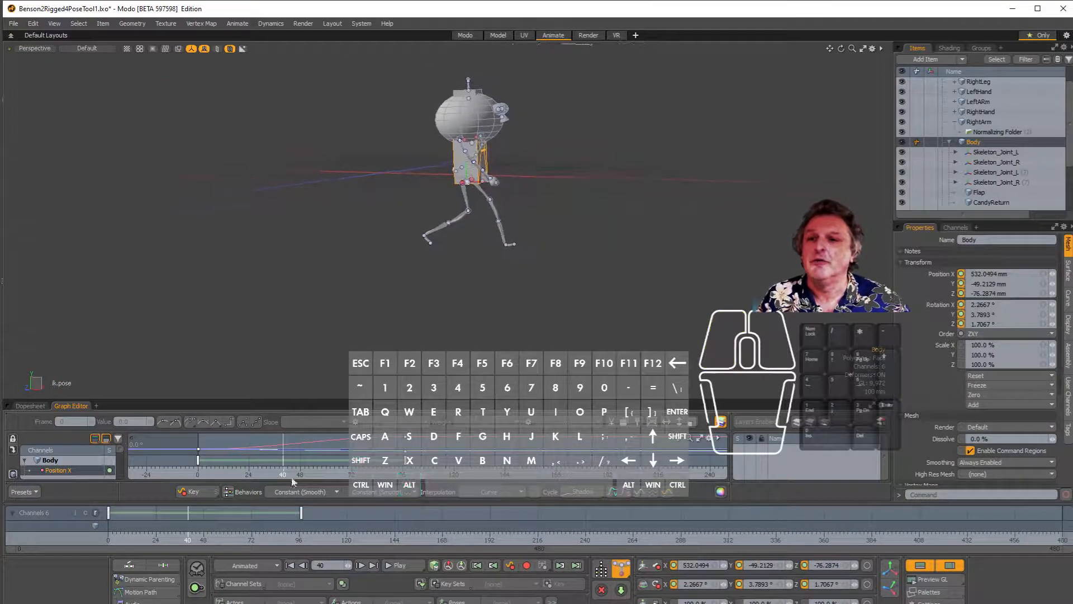
# Step: Go to frame 63 and swing the front hand behind the body and the rear hand forward
pyautogui.moveTo(189, 542); pyautogui.dragTo(233, 541)
pyautogui.scroll(3, 577, 228)
pyautogui.scroll(3, 578, 228)
pyautogui.keyDown('alt'); pyautogui.keyDown('shift'); pyautogui.moveTo(574, 232); pyautogui.dragTo(587, 372); pyautogui.keyUp('shift'); pyautogui.keyUp('alt')
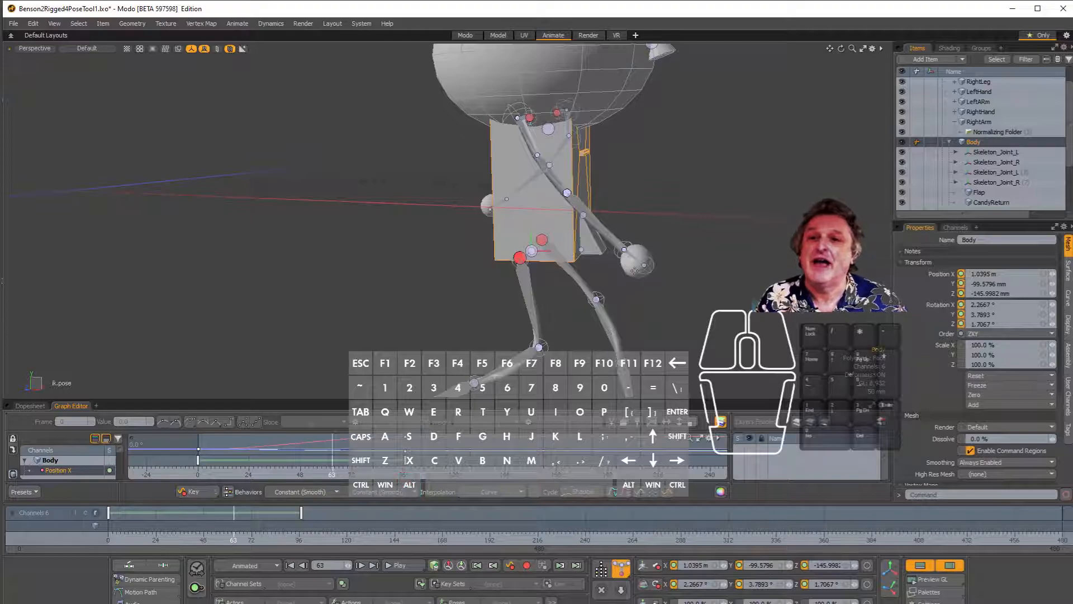
pyautogui.moveTo(637, 260)
pyautogui.mouseDown()
pyautogui.moveTo(397, 263)
pyautogui.moveTo(396, 272)
pyautogui.mouseUp()
pyautogui.keyDown('alt'); pyautogui.moveTo(395, 272); pyautogui.dragTo(274, 257); pyautogui.keyUp('alt')
pyautogui.moveTo(394, 246)
pyautogui.keyDown('alt'); pyautogui.mouseDown()
pyautogui.moveTo(354, 243)
pyautogui.moveTo(367, 240)
pyautogui.mouseUp(); pyautogui.keyUp('alt')
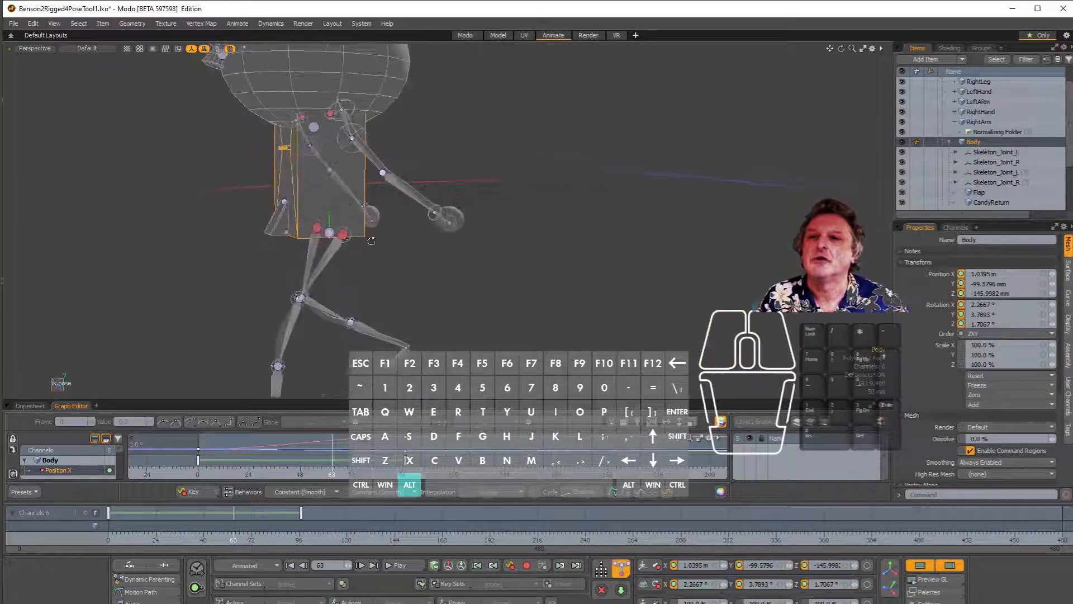
pyautogui.moveTo(435, 217); pyautogui.dragTo(249, 220)
# Step: At frame 63, swing the trailing foot forward and reposition the lower leg with the IK Pose tool
pyautogui.keyDown('alt'); pyautogui.moveTo(380, 226); pyautogui.dragTo(456, 237); pyautogui.keyUp('alt')
pyautogui.scroll(-5, 396, 307)
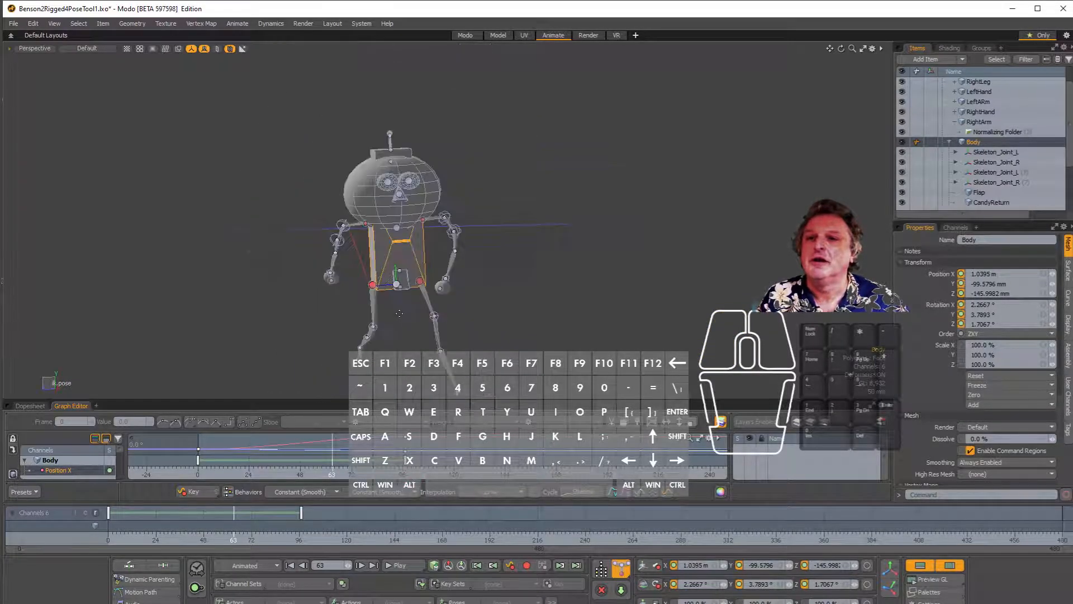
pyautogui.keyDown('alt'); pyautogui.scroll(5, 399, 332); pyautogui.keyUp('alt')
pyautogui.keyDown('alt'); pyautogui.moveTo(401, 330); pyautogui.dragTo(519, 291); pyautogui.keyUp('alt')
pyautogui.keyDown('alt'); pyautogui.scroll(-3, 499, 235); pyautogui.keyUp('alt')
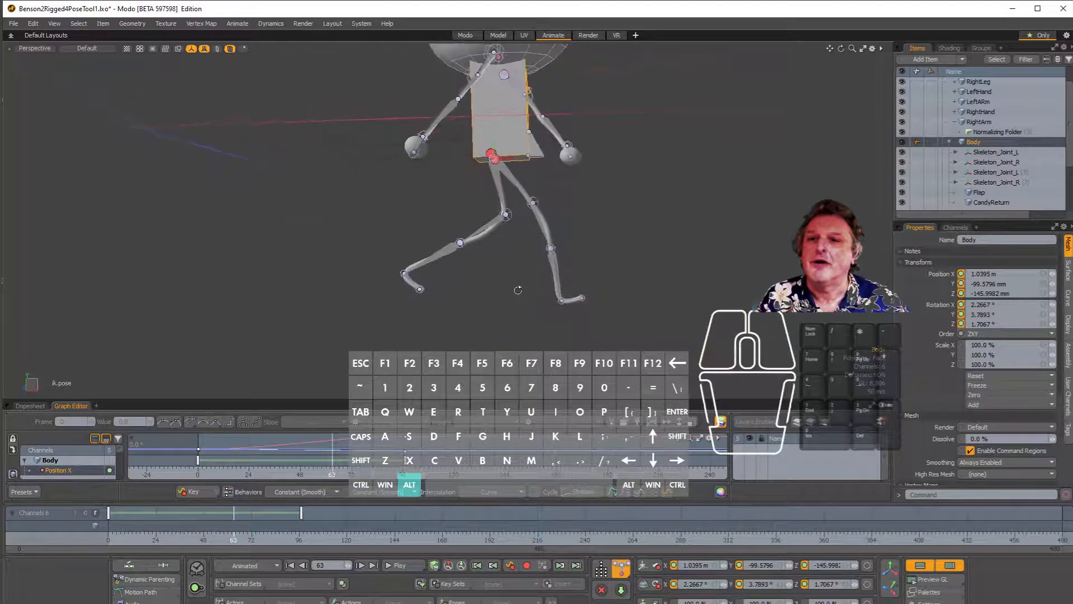
pyautogui.moveTo(402, 278); pyautogui.dragTo(470, 278)
pyautogui.moveTo(487, 319); pyautogui.dragTo(411, 350)
# Step: Shift the other foot to reverse the stride at frame 63, adjusting the knee and lowering the supporting foot
pyautogui.keyDown('alt'); pyautogui.moveTo(471, 301); pyautogui.dragTo(554, 194); pyautogui.keyUp('alt')
pyautogui.moveTo(593, 233); pyautogui.dragTo(470, 235)
pyautogui.moveTo(394, 194); pyautogui.dragTo(383, 215)
pyautogui.moveTo(366, 254); pyautogui.dragTo(336, 329)
pyautogui.scroll(-5, 557, 309)
pyautogui.scroll(4, 572, 297)
pyautogui.scroll(-4, 387, 317)
# Step: Return the animation to frame 0 and exit the IK Pose tool
pyautogui.moveTo(235, 527); pyautogui.dragTo(108, 523)
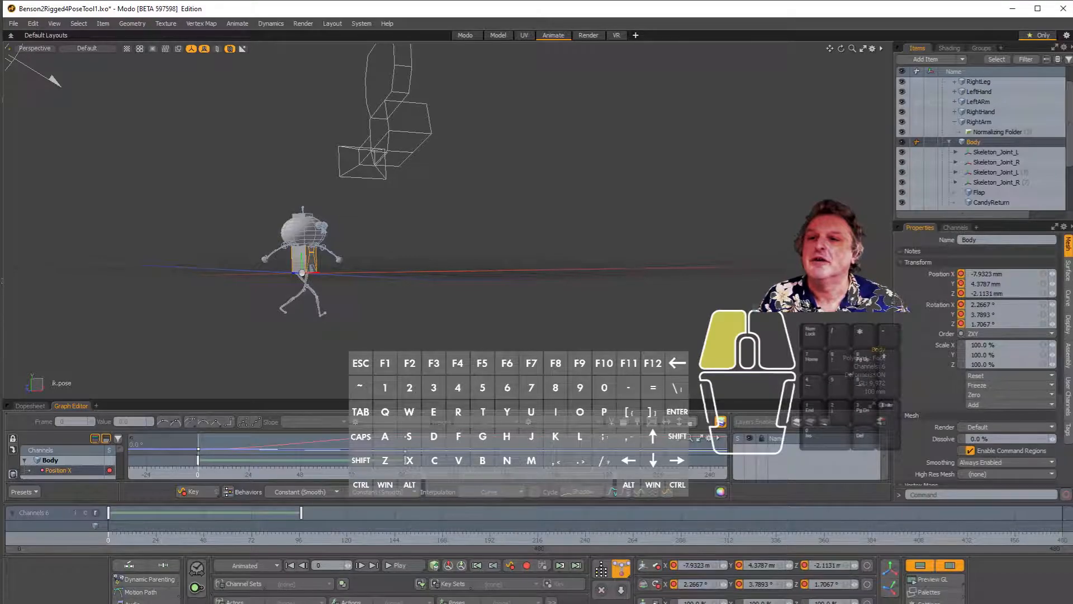
pyautogui.moveTo(108, 523)
pyautogui.mouseDown()
pyautogui.moveTo(200, 525)
pyautogui.moveTo(107, 524)
pyautogui.mouseUp()
pyautogui.click(625, 577)
pyautogui.moveTo(110, 538)
pyautogui.mouseDown()
pyautogui.moveTo(186, 538)
pyautogui.moveTo(108, 538)
pyautogui.mouseUp()
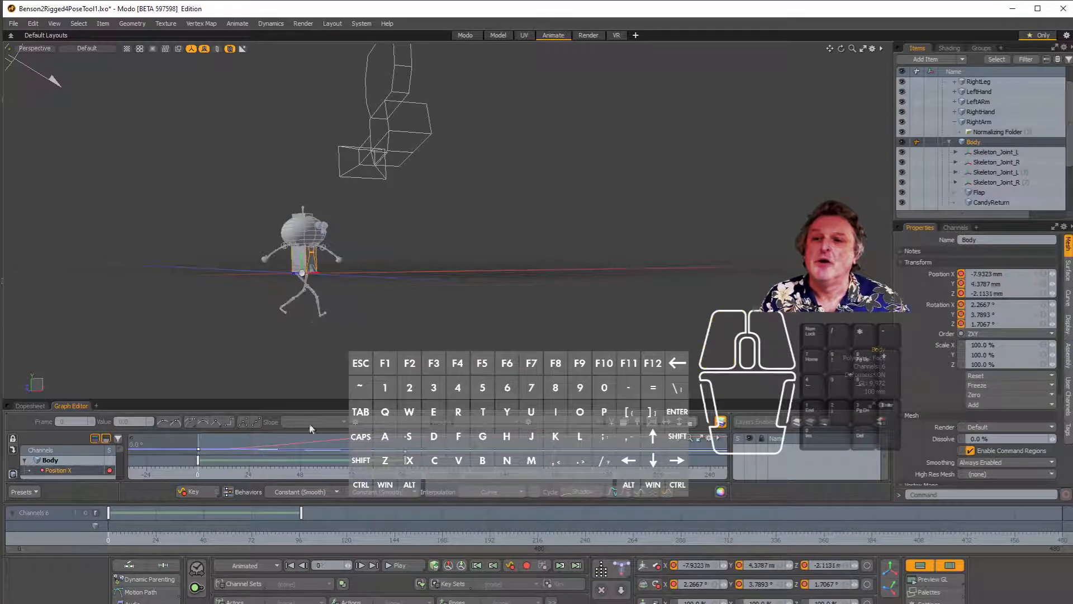
# Step: Select the front foot's ankle joint, enlarge the Graph Editor and select its rotation key at frame 40
pyautogui.scroll(5, 330, 293)
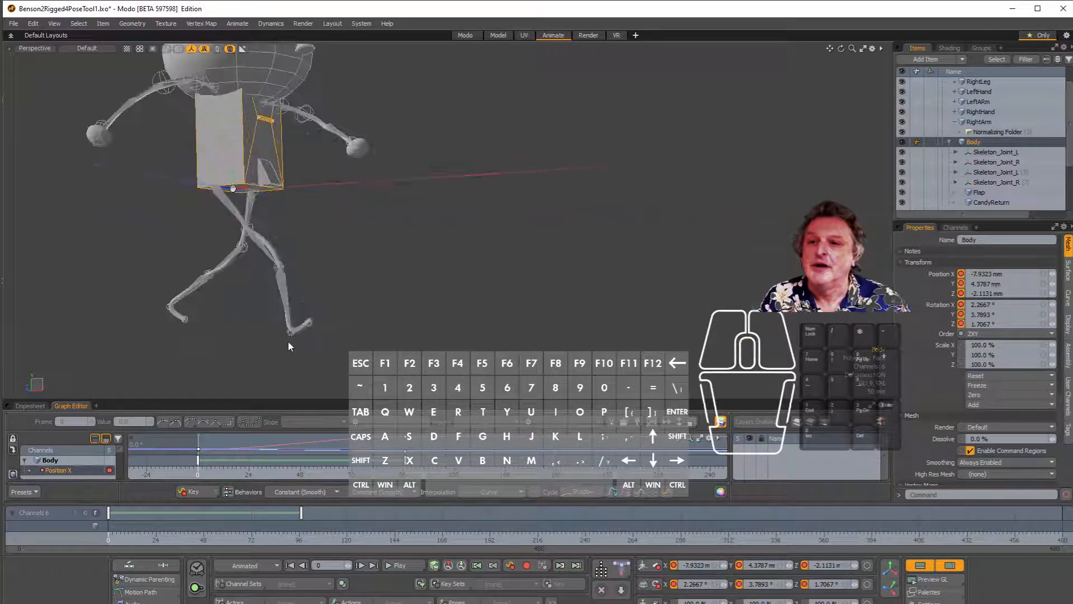
pyautogui.click(292, 332)
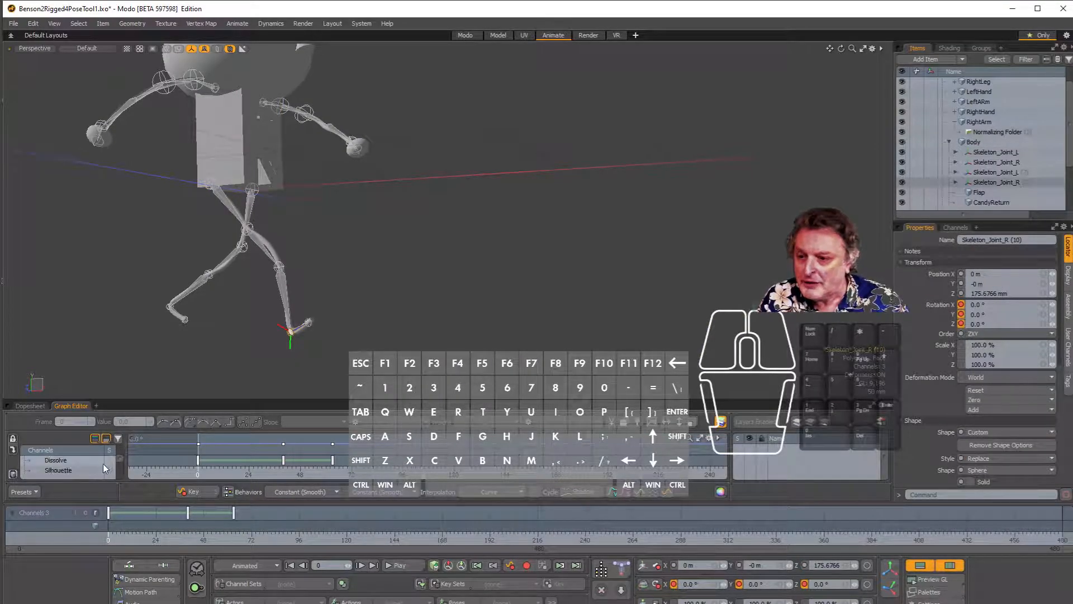
pyautogui.moveTo(309, 410); pyautogui.dragTo(338, 338)
pyautogui.moveTo(119, 418)
pyautogui.mouseDown()
pyautogui.moveTo(125, 380)
pyautogui.moveTo(122, 400)
pyautogui.mouseUp()
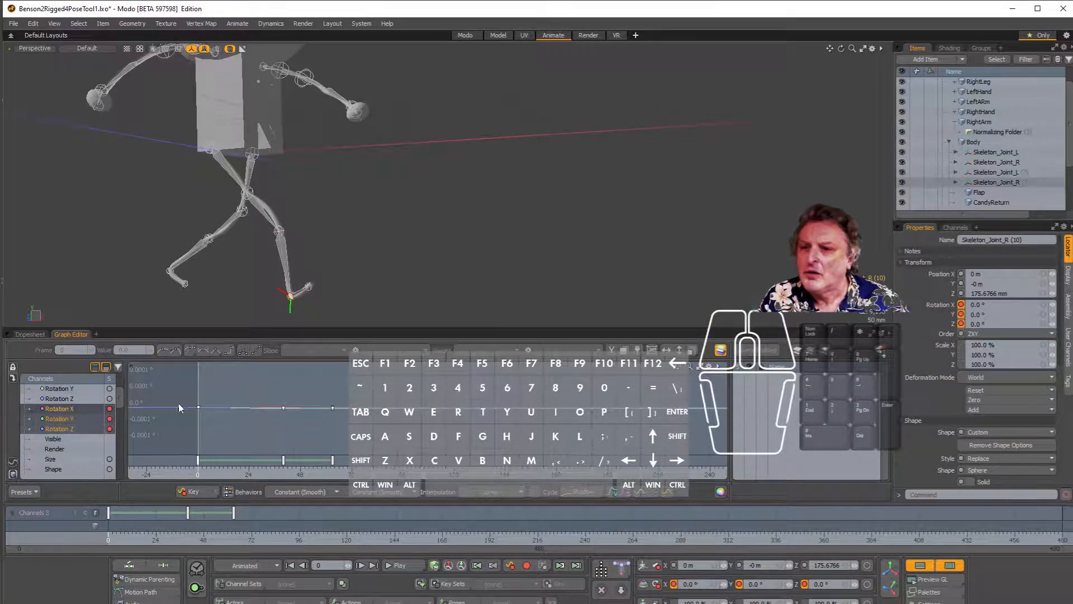
pyautogui.click(284, 408)
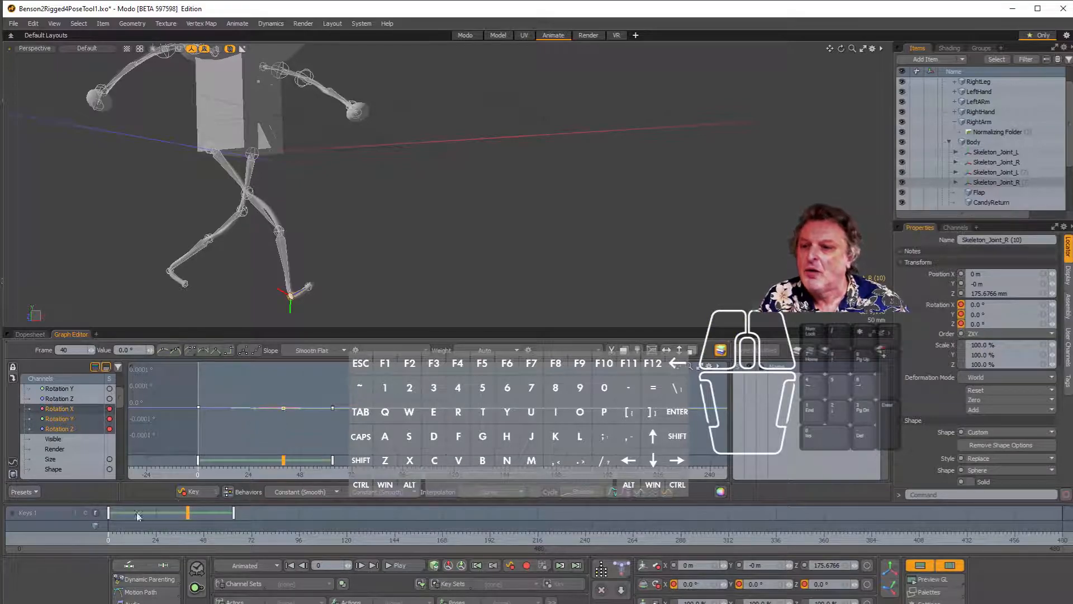
# Step: Select the left ankle joint and move its Rotation X key to about -14.8° at frame 39, checking the pose around frame 29
pyautogui.moveTo(116, 539); pyautogui.dragTo(162, 539)
pyautogui.keyDown('alt'); pyautogui.moveTo(520, 185); pyautogui.dragTo(274, 176); pyautogui.keyUp('alt')
pyautogui.keyDown('alt'); pyautogui.keyDown('shift'); pyautogui.moveTo(274, 263); pyautogui.dragTo(313, 292); pyautogui.keyUp('shift'); pyautogui.keyUp('alt')
pyautogui.click(375, 263)
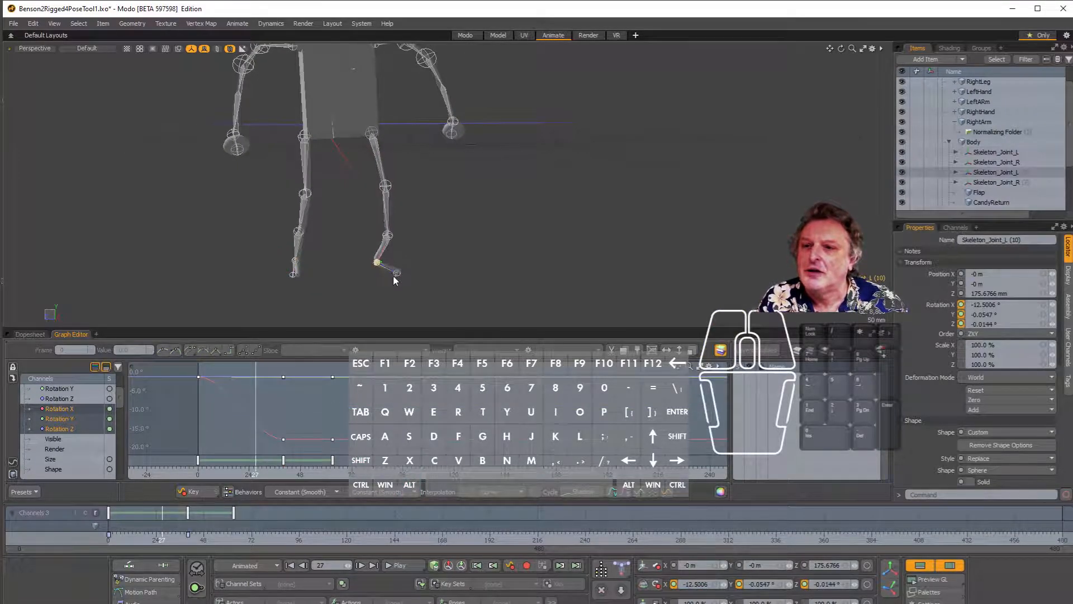
pyautogui.moveTo(283, 440); pyautogui.dragTo(286, 425)
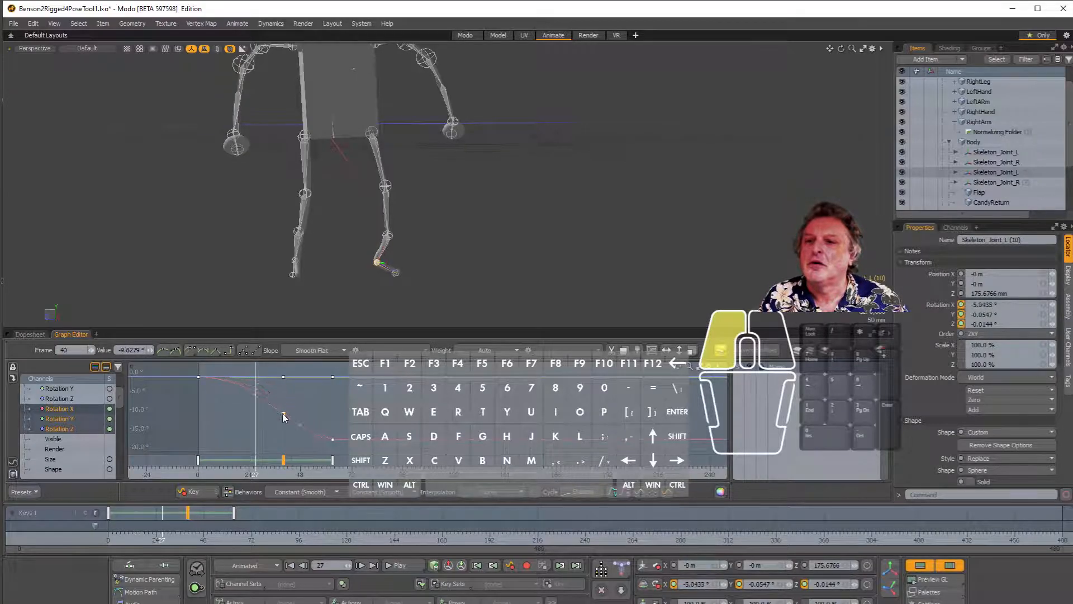
pyautogui.moveTo(282, 436); pyautogui.dragTo(282, 437)
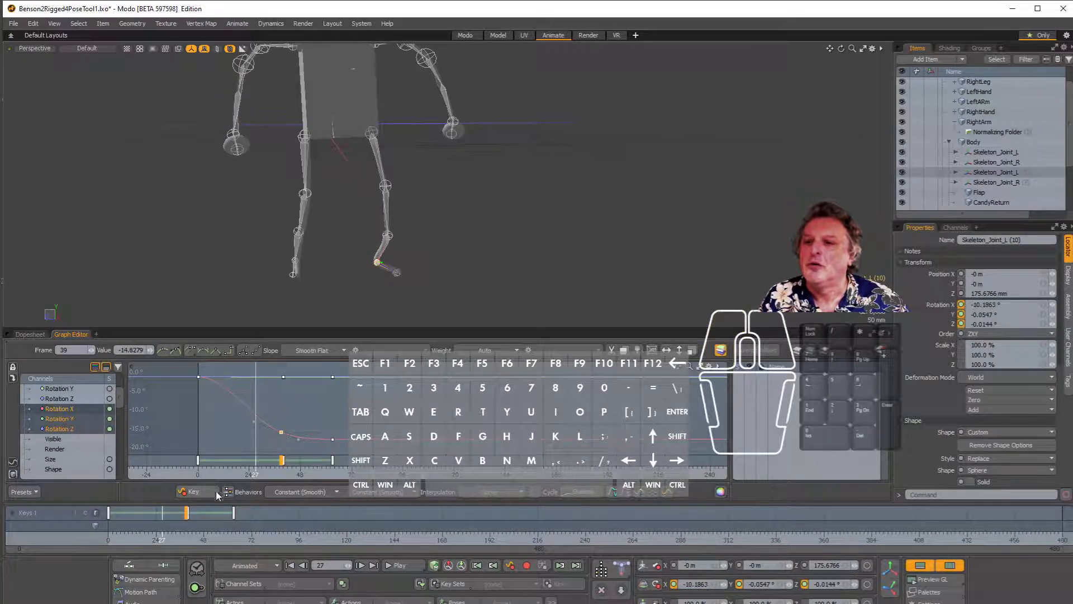
pyautogui.moveTo(256, 473)
pyautogui.mouseDown()
pyautogui.moveTo(180, 473)
pyautogui.moveTo(332, 473)
pyautogui.moveTo(258, 473)
pyautogui.mouseUp()
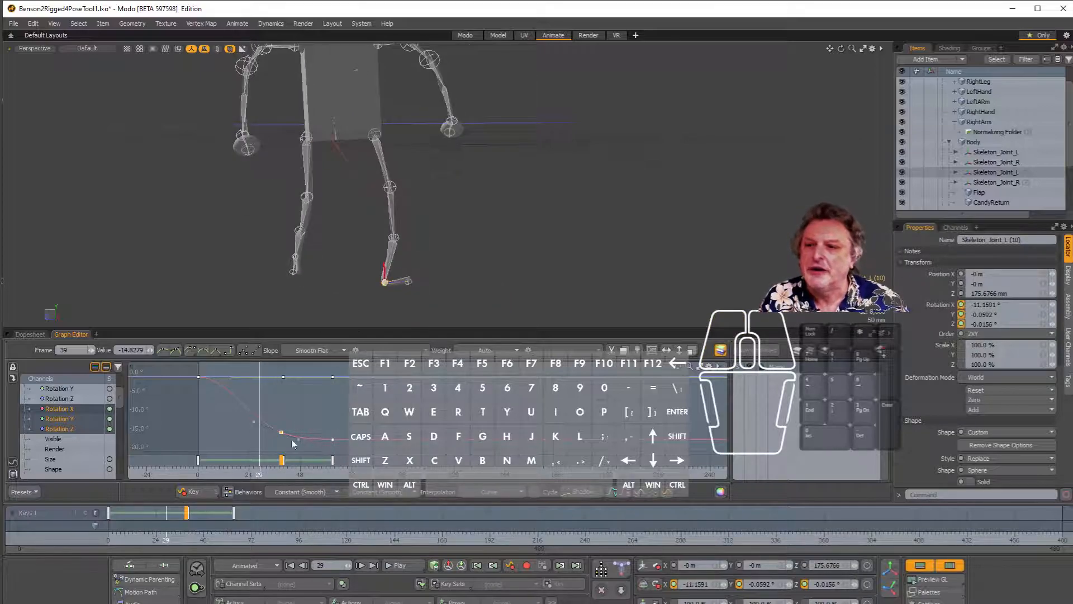
# Step: At frame 16, select the twisted left lower-leg joint and flatten its rotation curves by bringing the keys around frames 40 and 63 near zero
pyautogui.moveTo(256, 473); pyautogui.dragTo(232, 473)
pyautogui.moveTo(369, 263)
pyautogui.keyDown('alt'); pyautogui.mouseDown()
pyautogui.moveTo(395, 239)
pyautogui.moveTo(355, 256)
pyautogui.mouseUp(); pyautogui.keyUp('alt')
pyautogui.click(534, 162)
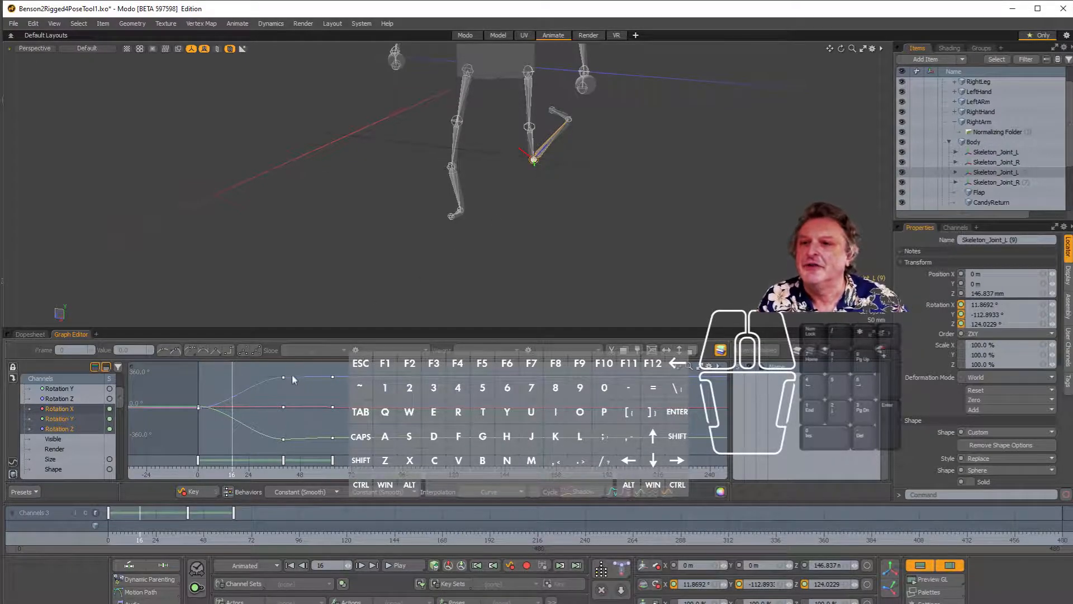
pyautogui.moveTo(285, 375); pyautogui.dragTo(287, 404)
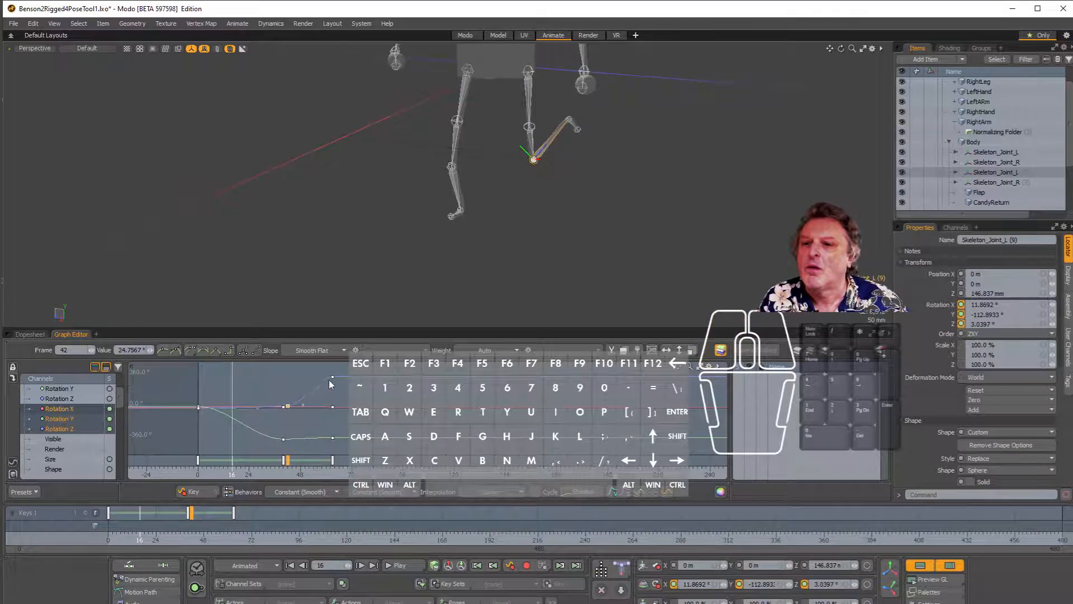
pyautogui.moveTo(334, 377); pyautogui.dragTo(334, 387)
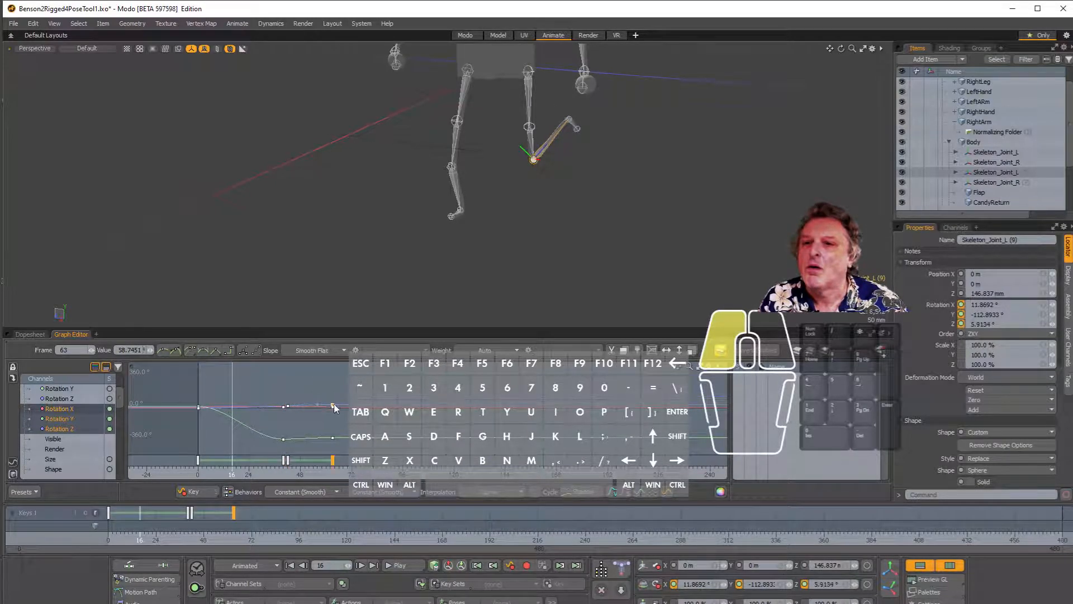
pyautogui.moveTo(283, 440); pyautogui.dragTo(333, 440)
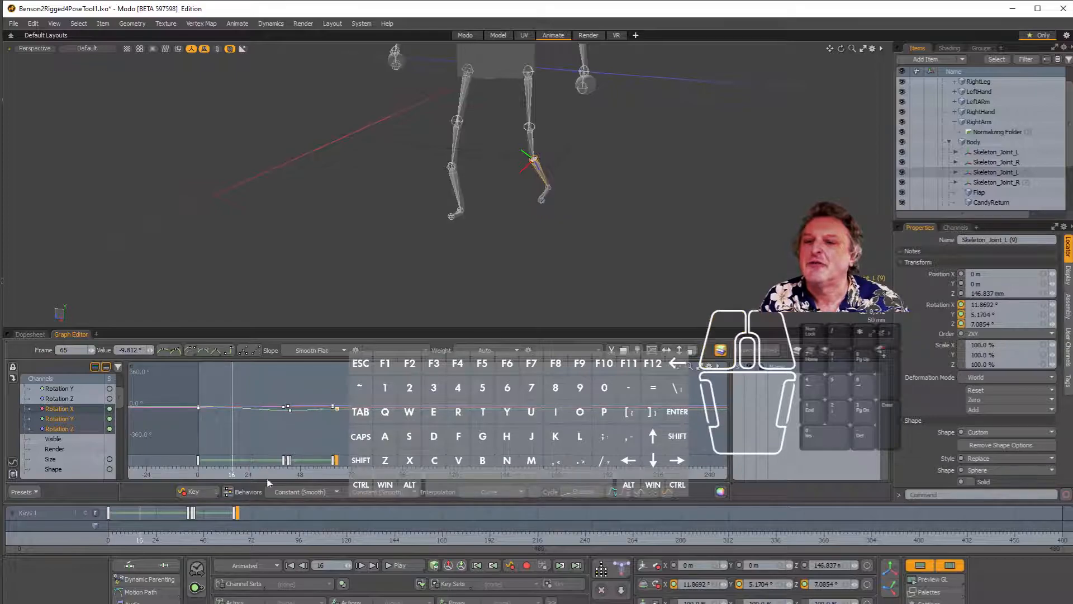
# Step: Play back the walk from frame 0 in a side view, then return to the start
pyautogui.moveTo(140, 539); pyautogui.dragTo(108, 536)
pyautogui.scroll(-4, 449, 244)
pyautogui.keyDown('alt'); pyautogui.moveTo(449, 245); pyautogui.dragTo(643, 244); pyautogui.keyUp('alt')
pyautogui.keyDown('alt'); pyautogui.scroll(-2, 391, 240); pyautogui.keyUp('alt')
pyautogui.keyDown('alt'); pyautogui.scroll(4, 409, 226); pyautogui.keyUp('alt')
pyautogui.keyDown('alt'); pyautogui.keyDown('shift'); pyautogui.moveTo(408, 217); pyautogui.dragTo(399, 167); pyautogui.keyUp('shift'); pyautogui.keyUp('alt')
pyautogui.keyDown('alt'); pyautogui.scroll(-4, 383, 186); pyautogui.keyUp('alt')
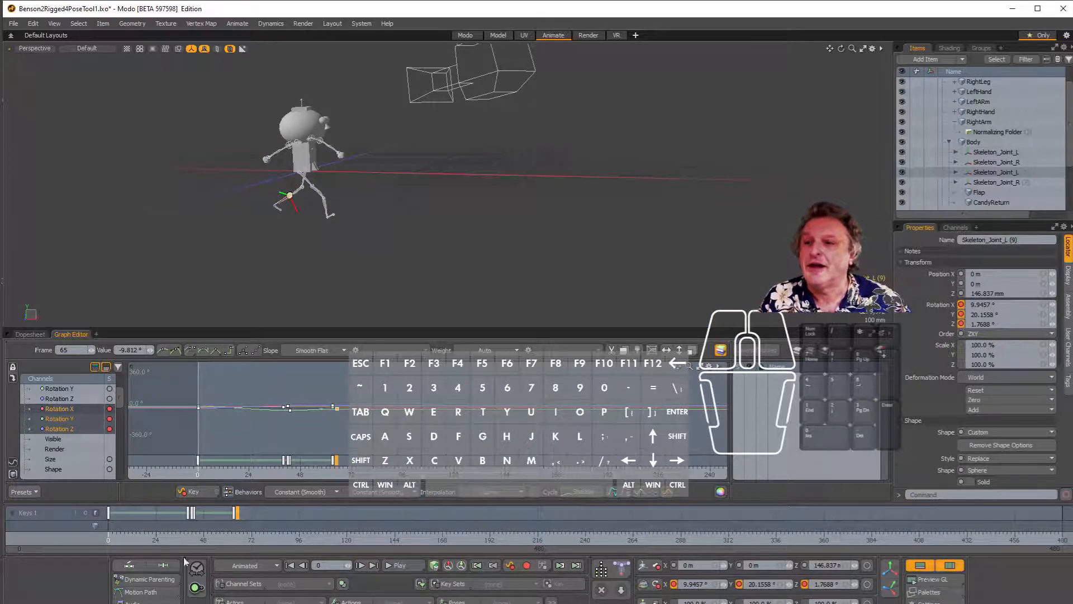
pyautogui.click(402, 565)
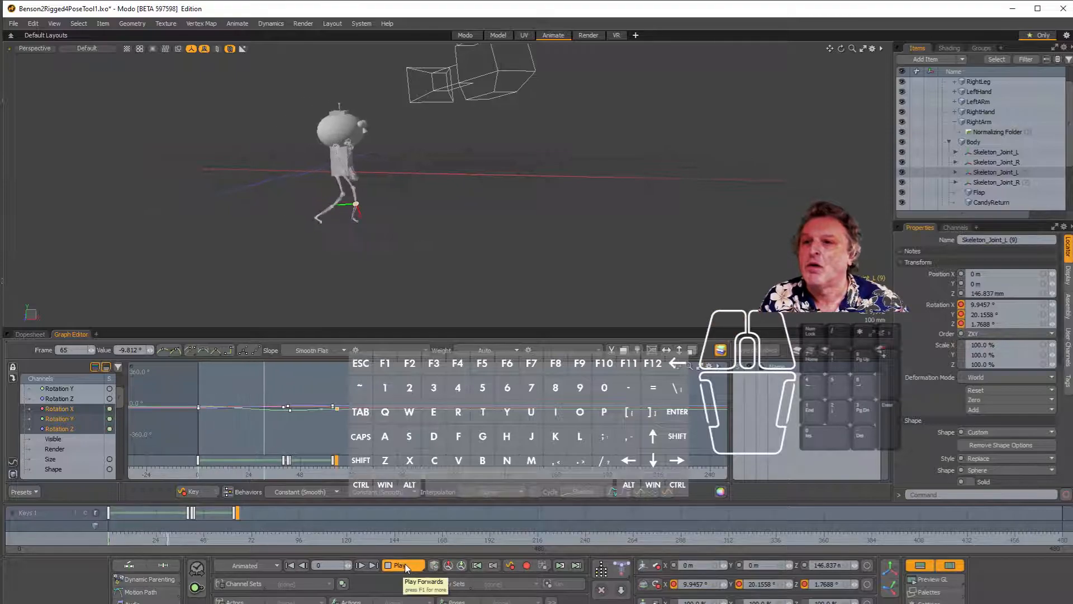
pyautogui.click(400, 566)
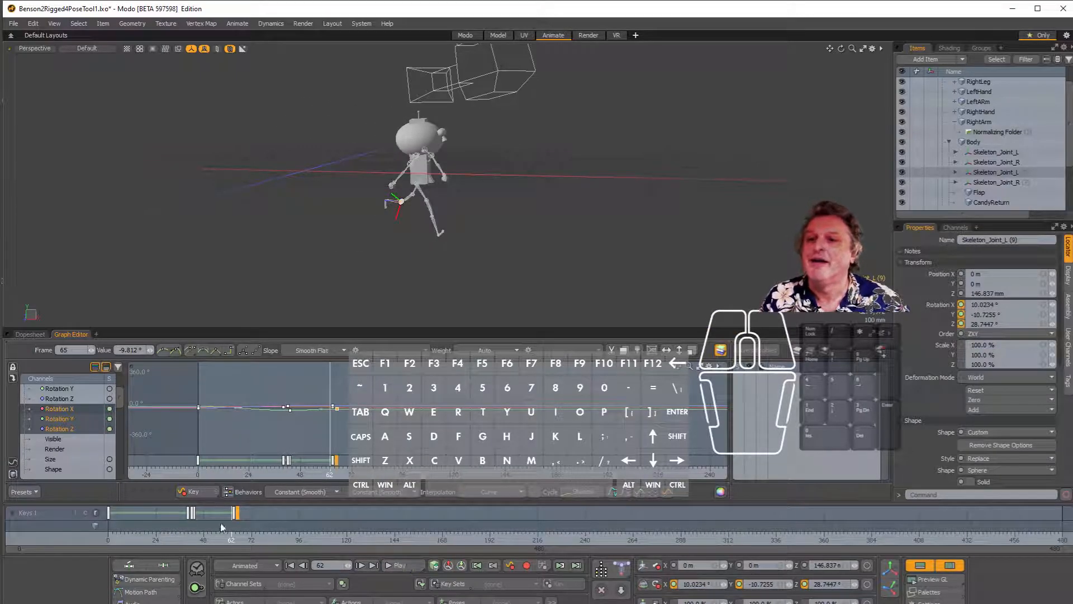
pyautogui.moveTo(232, 542); pyautogui.dragTo(5, 508)
pyautogui.scroll(-2, 305, 397)
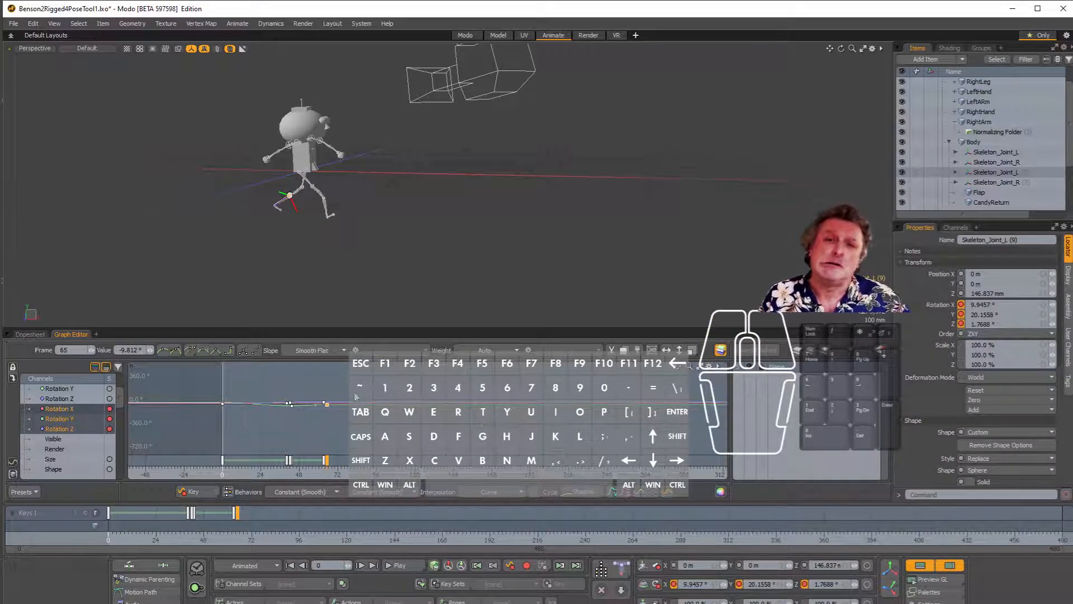
# Step: Select Body with its entire hierarchy and exclude the Position X, Y and Z channels from the Graph Editor selection
pyautogui.click(985, 142)
pyautogui.doubleClick(986, 143)
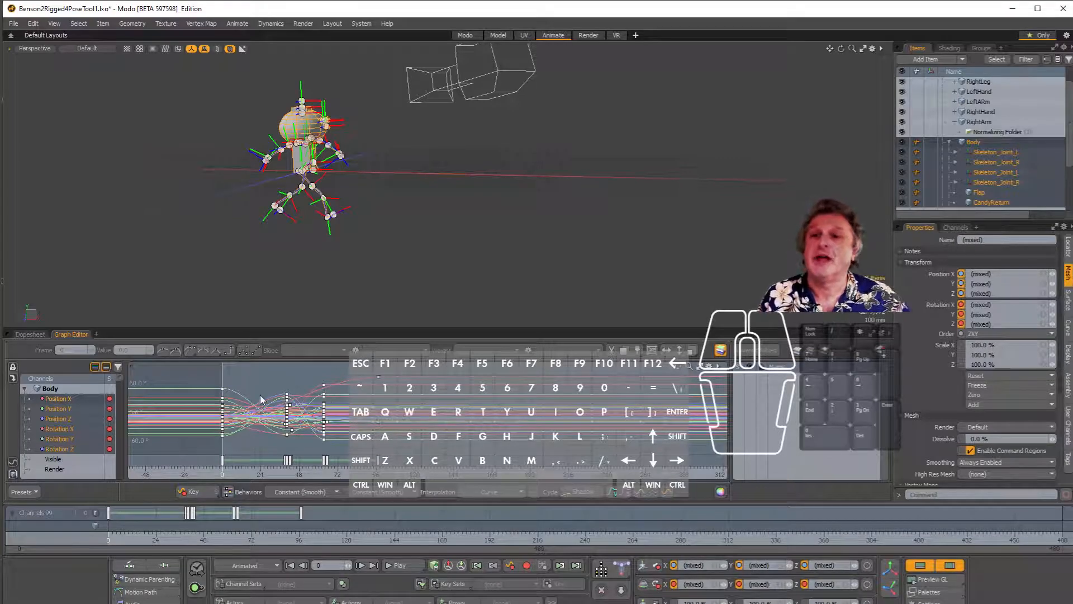
pyautogui.keyDown('ctrl'); pyautogui.click(68, 397); pyautogui.keyUp('ctrl')
pyautogui.keyDown('ctrl'); pyautogui.click(64, 407); pyautogui.keyUp('ctrl')
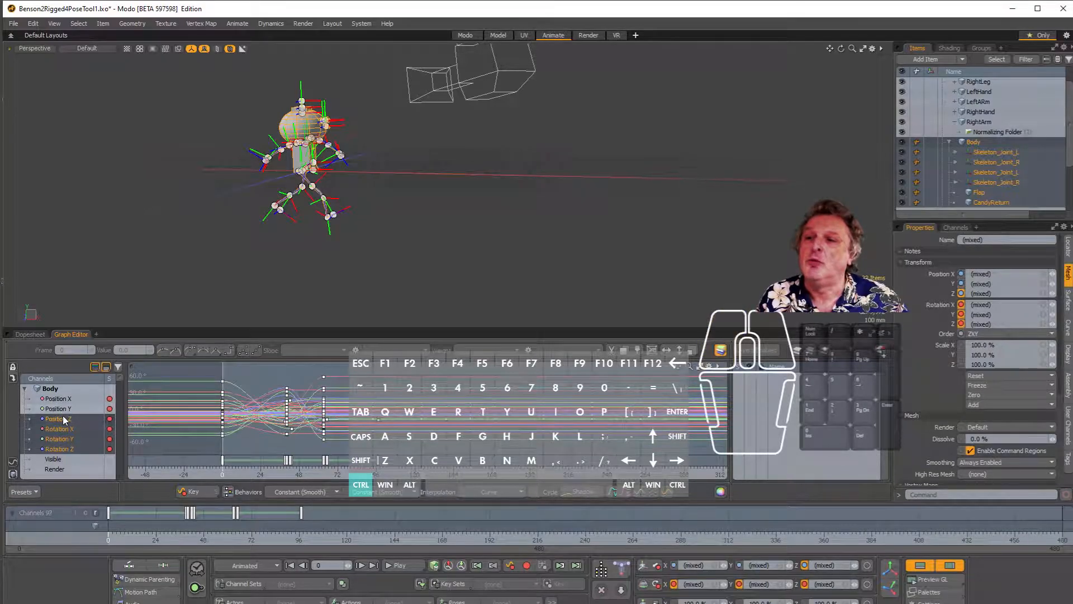
pyautogui.keyDown('ctrl'); pyautogui.click(64, 420); pyautogui.keyUp('ctrl')
pyautogui.scroll(3, 353, 208)
pyautogui.scroll(-3, 351, 218)
pyautogui.scroll(2, 321, 269)
pyautogui.scroll(5, 337, 463)
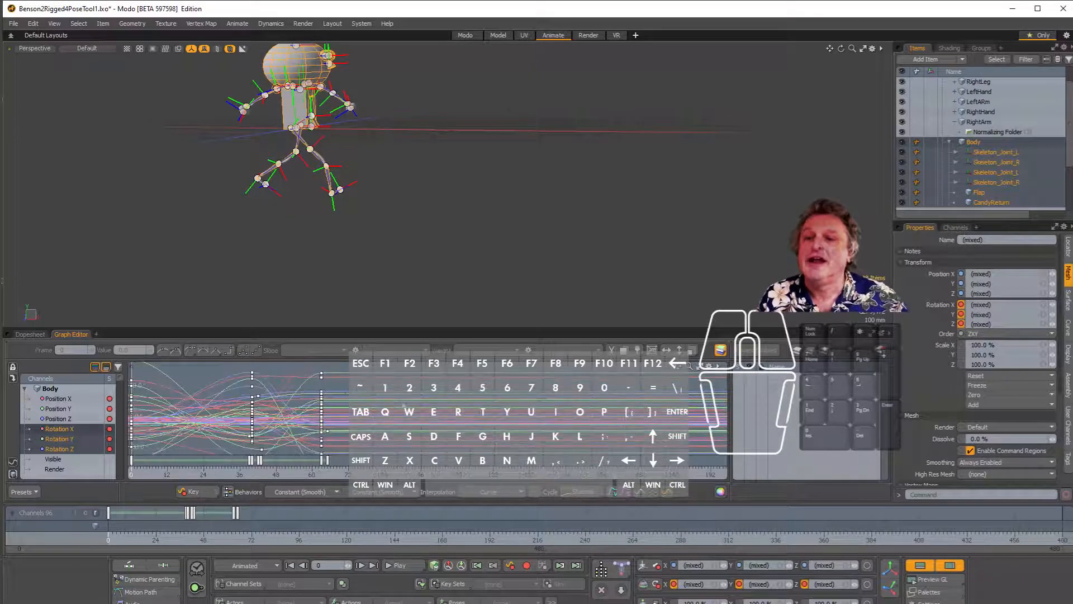
# Step: Set the post behavior of the selected rotation curves to Repeat and go back to the start of the animation
pyautogui.moveTo(139, 477)
pyautogui.mouseDown()
pyautogui.moveTo(330, 475)
pyautogui.moveTo(321, 477)
pyautogui.mouseUp()
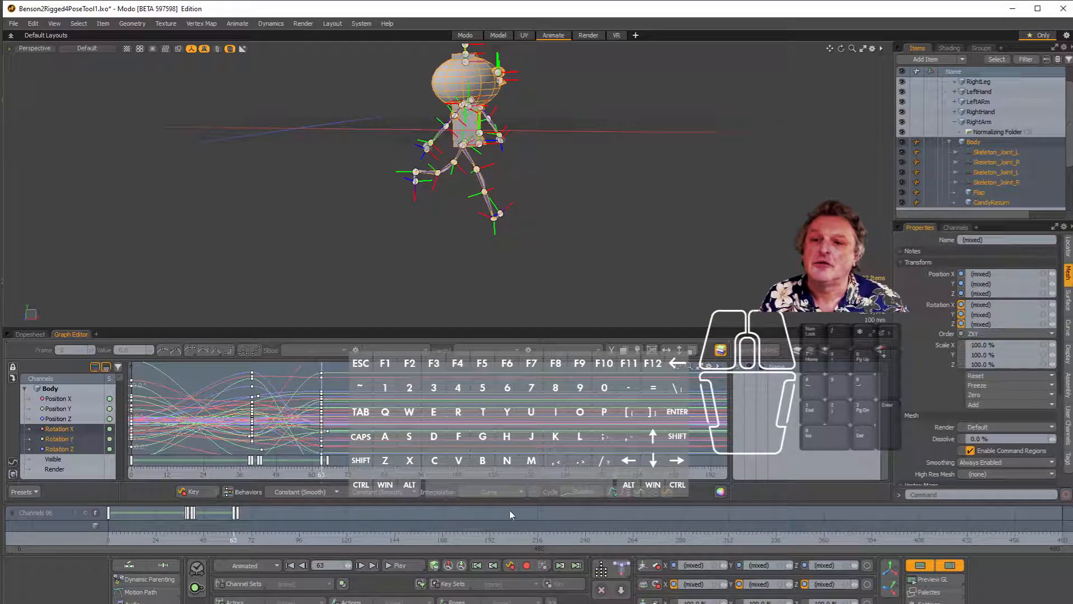
pyautogui.click(408, 494)
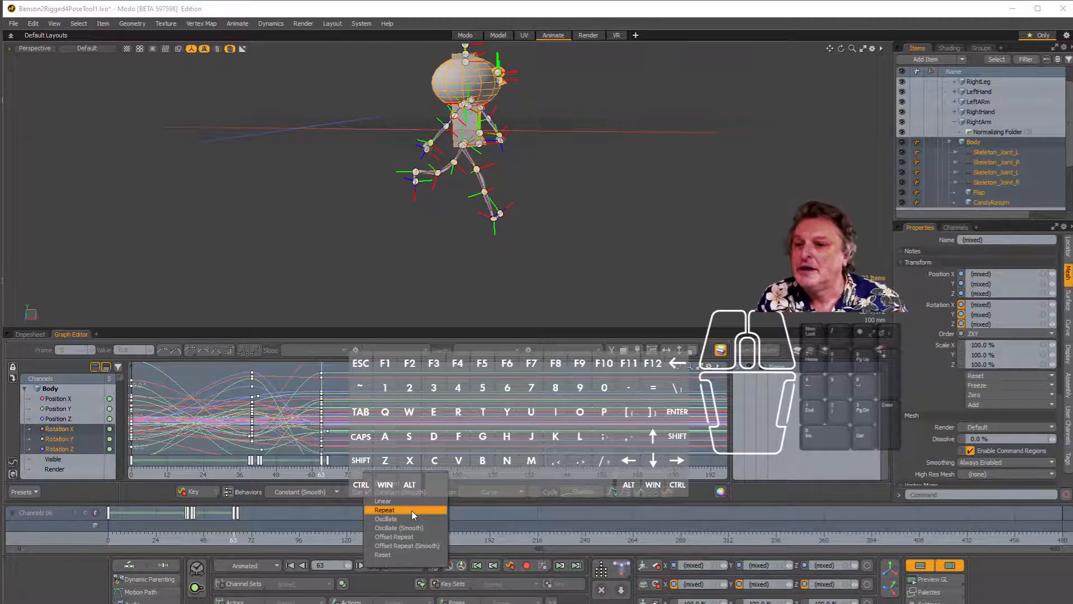
pyautogui.click(412, 511)
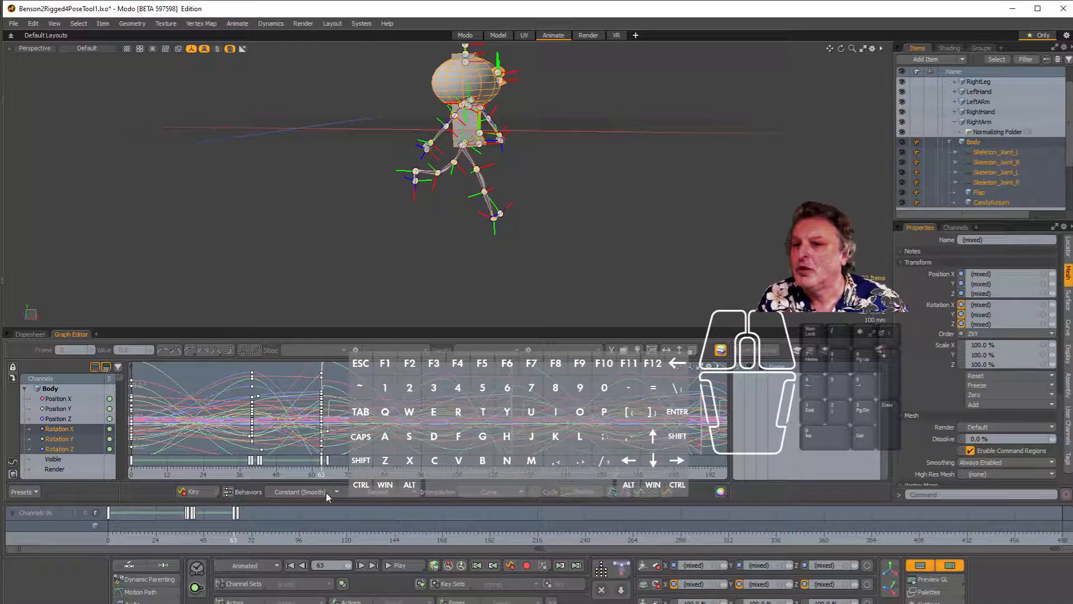
pyautogui.moveTo(322, 479)
pyautogui.mouseDown()
pyautogui.moveTo(243, 476)
pyautogui.moveTo(427, 476)
pyautogui.moveTo(128, 475)
pyautogui.mouseUp()
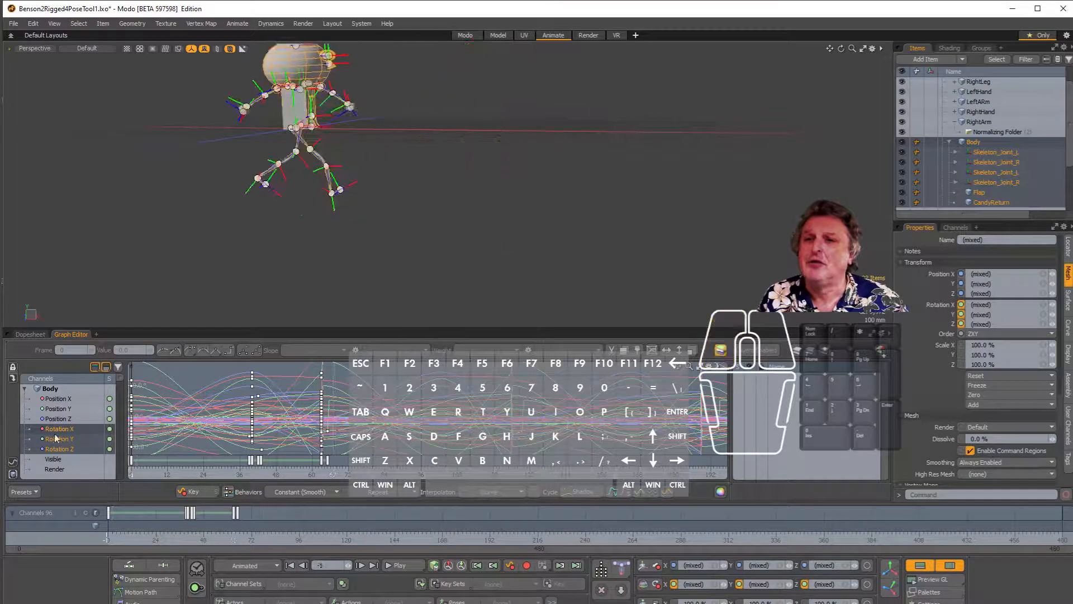
# Step: Clear the item selection and switch the viewport to Gooch Tone Shading
pyautogui.moveTo(426, 256)
pyautogui.keyDown('alt'); pyautogui.mouseDown()
pyautogui.moveTo(352, 271)
pyautogui.moveTo(362, 229)
pyautogui.moveTo(349, 284)
pyautogui.moveTo(354, 269)
pyautogui.mouseUp(); pyautogui.keyUp('alt')
pyautogui.click(363, 229)
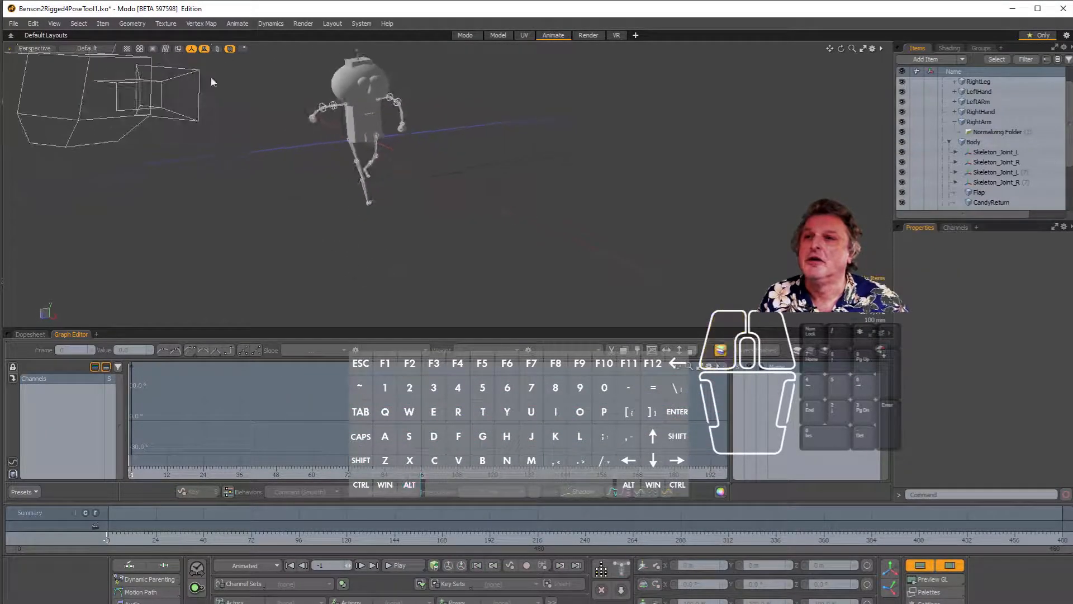
pyautogui.click(87, 48)
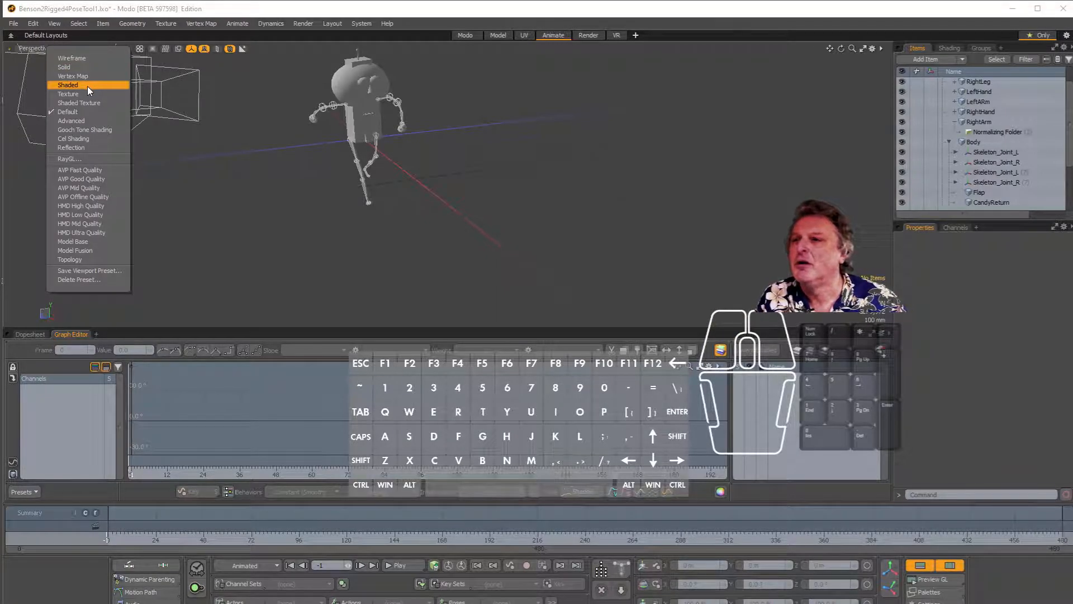
pyautogui.click(97, 129)
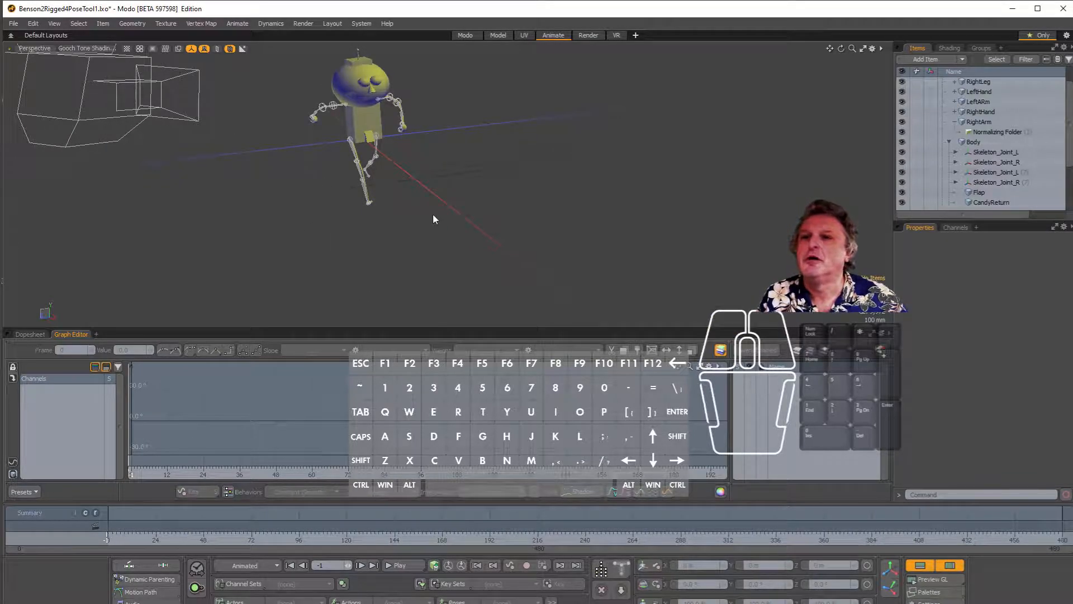
# Step: Play back the repeating walk, stop it and go to frame 63
pyautogui.click(407, 566)
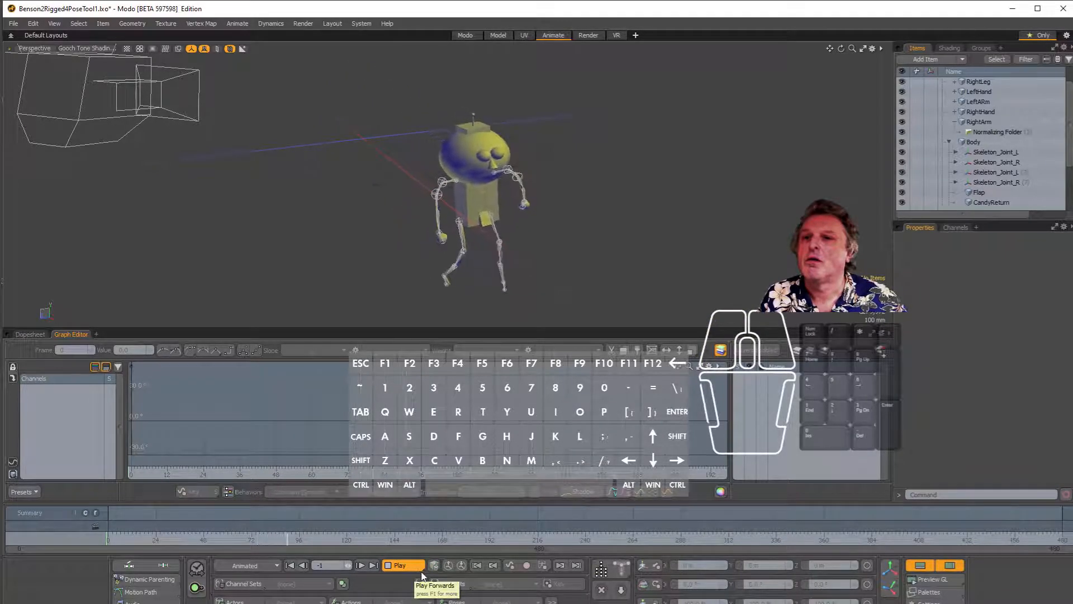
pyautogui.click(416, 566)
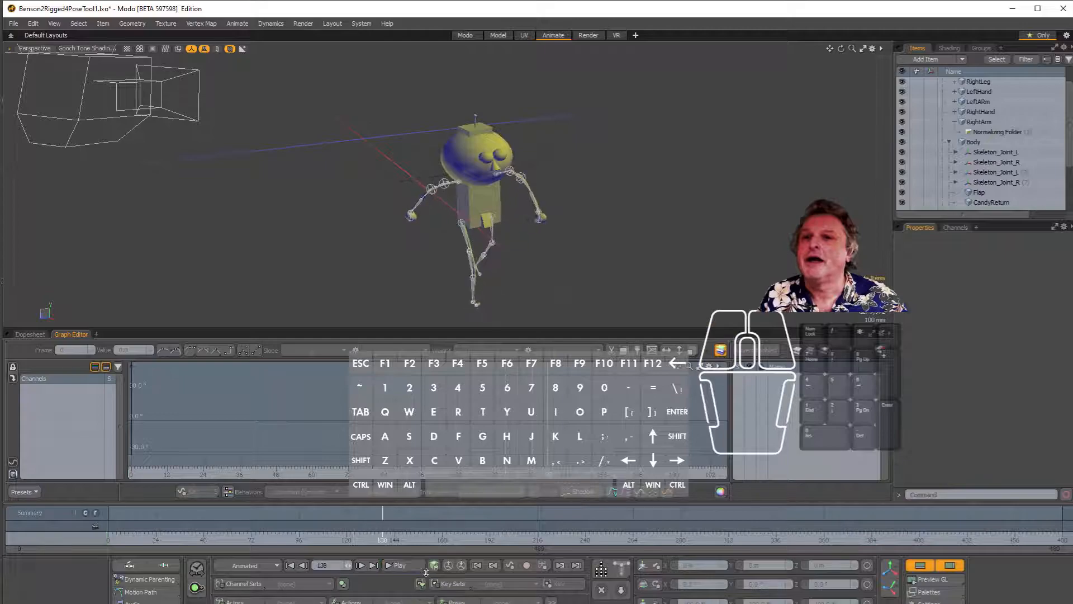
pyautogui.moveTo(386, 541); pyautogui.dragTo(234, 540)
# Step: Select the left leg's joint chain and lower its spiking rotation key at frame 64 to about 40.33°
pyautogui.scroll(3, 466, 196)
pyautogui.keyDown('alt'); pyautogui.moveTo(465, 197); pyautogui.dragTo(426, 171); pyautogui.keyUp('alt')
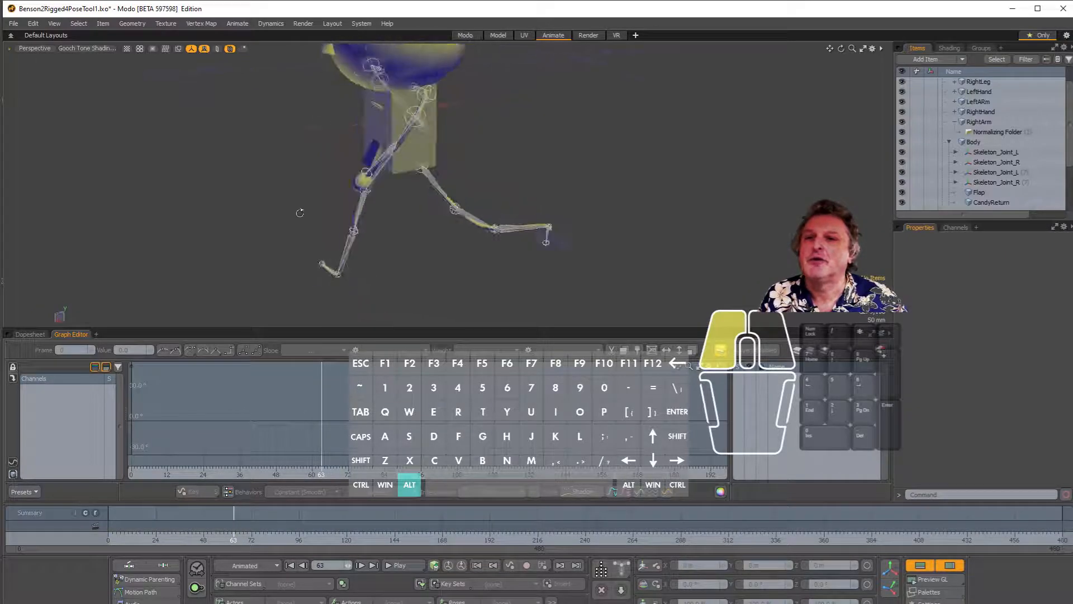
pyautogui.click(422, 168)
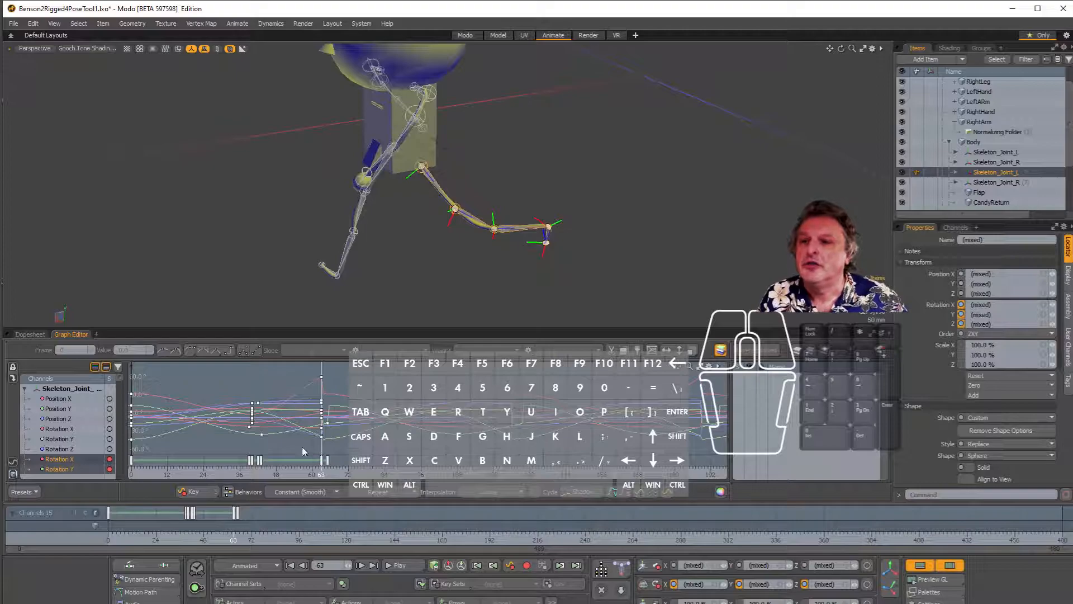
pyautogui.scroll(3, 324, 391)
pyautogui.keyDown('alt'); pyautogui.keyDown('shift'); pyautogui.moveTo(337, 397); pyautogui.dragTo(336, 415); pyautogui.keyUp('shift'); pyautogui.keyUp('alt')
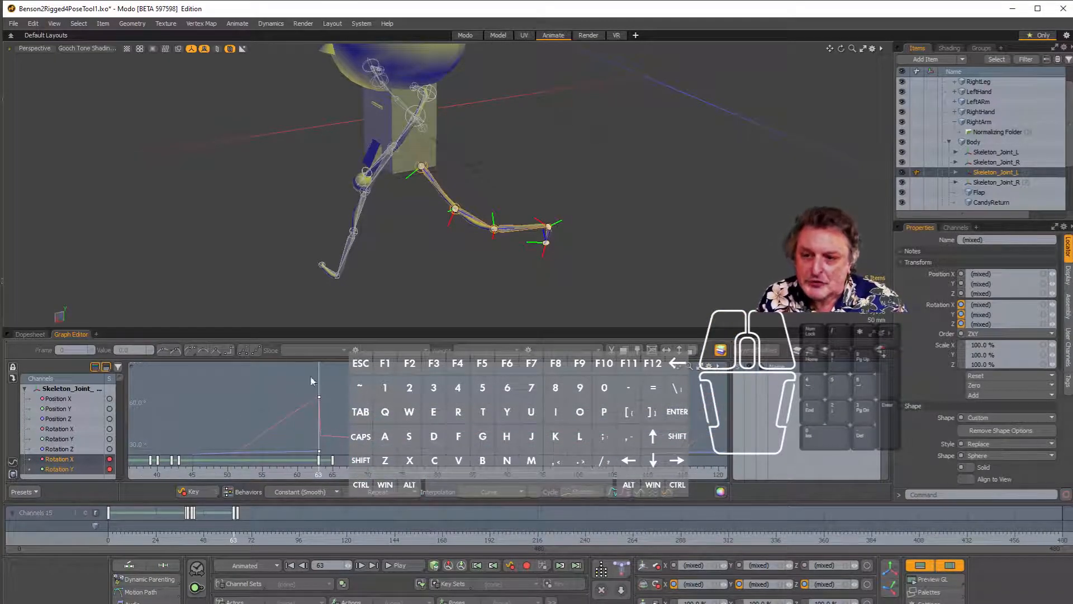
pyautogui.keyDown('alt'); pyautogui.moveTo(348, 422); pyautogui.dragTo(333, 405); pyautogui.keyUp('alt')
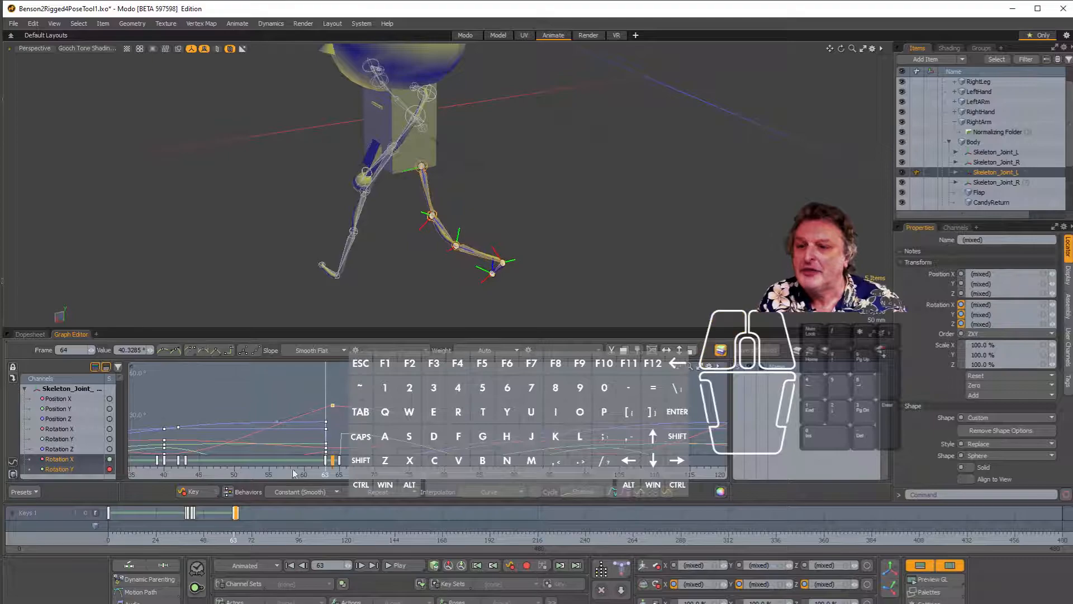
# Step: Examine the left leg's rotation keys around frame 63 up close and select the key at 28.7451°
pyautogui.moveTo(236, 536)
pyautogui.mouseDown()
pyautogui.moveTo(168, 538)
pyautogui.moveTo(245, 538)
pyautogui.moveTo(224, 538)
pyautogui.moveTo(235, 537)
pyautogui.mouseUp()
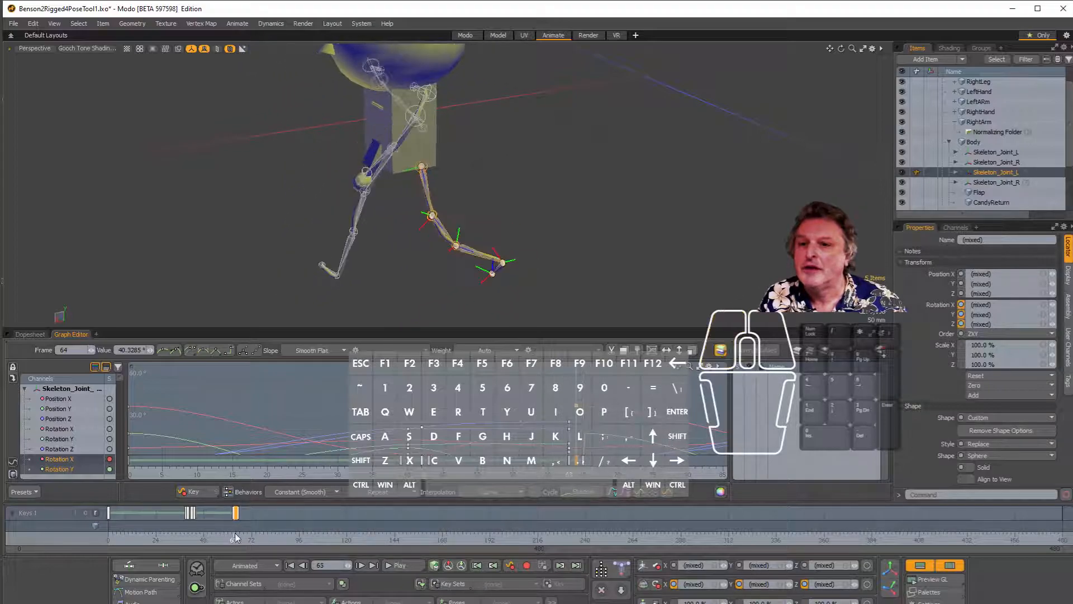
pyautogui.scroll(3, 474, 425)
pyautogui.keyDown('shift'); pyautogui.keyDown('super'); pyautogui.click(475, 424); pyautogui.keyUp('super'); pyautogui.keyUp('shift')
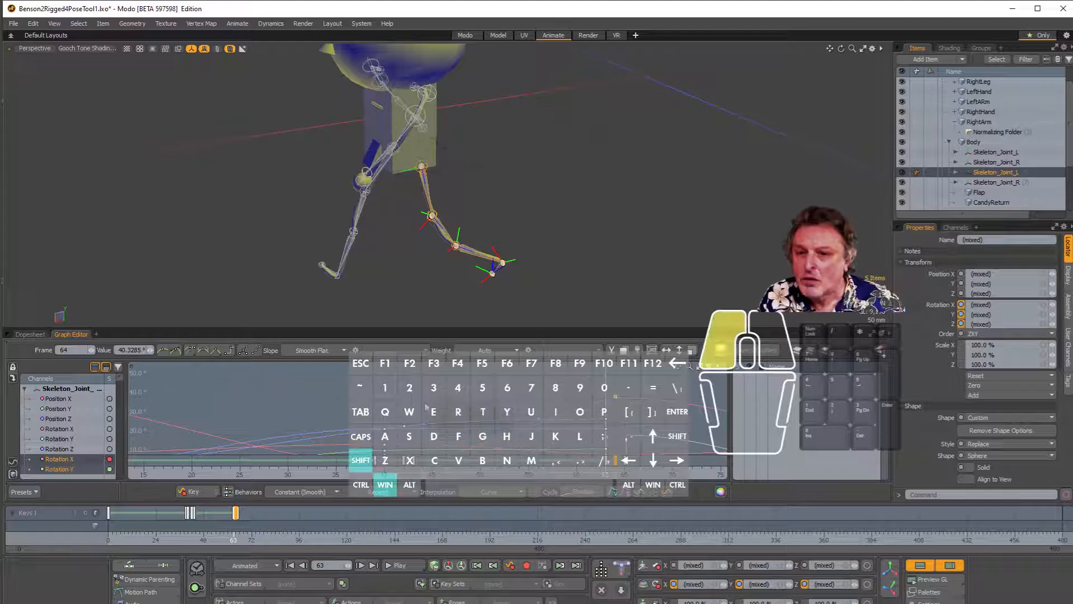
pyautogui.keyDown('alt'); pyautogui.keyDown('shift'); pyautogui.click(538, 418); pyautogui.keyUp('shift'); pyautogui.keyUp('alt')
pyautogui.keyDown('alt'); pyautogui.keyDown('shift'); pyautogui.moveTo(538, 417); pyautogui.dragTo(364, 382); pyautogui.keyUp('shift'); pyautogui.keyUp('alt')
pyautogui.scroll(-3, 442, 401)
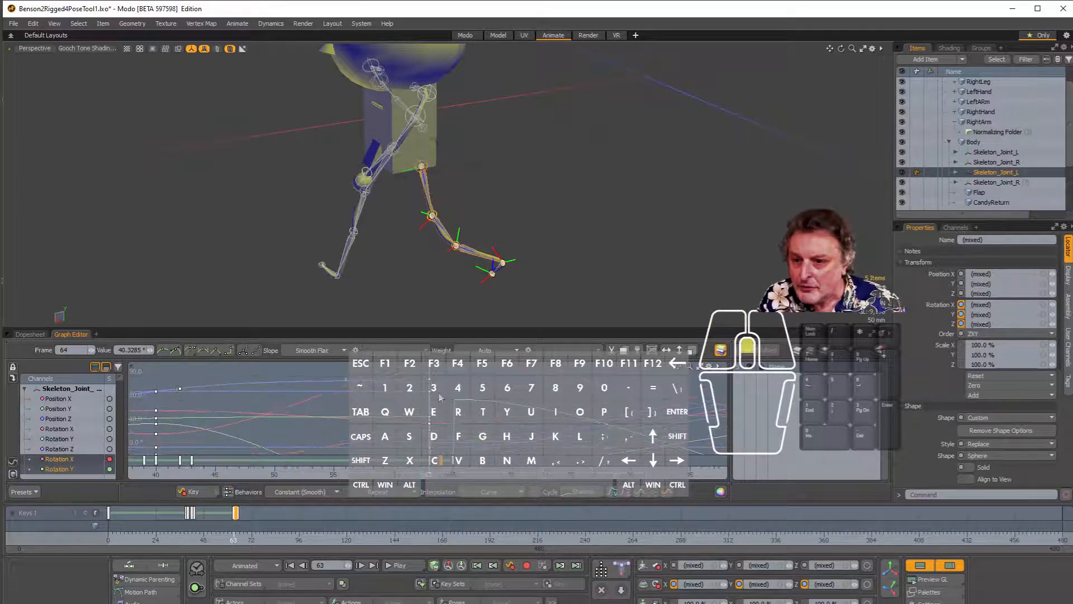
pyautogui.scroll(-1, 442, 400)
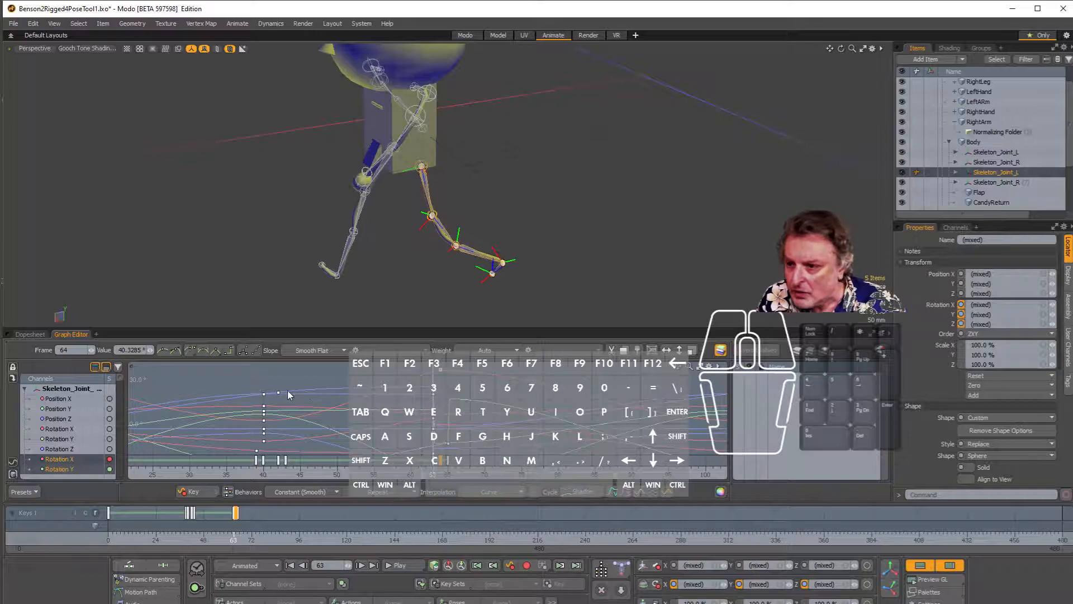
pyautogui.click(429, 387)
pyautogui.click(433, 388)
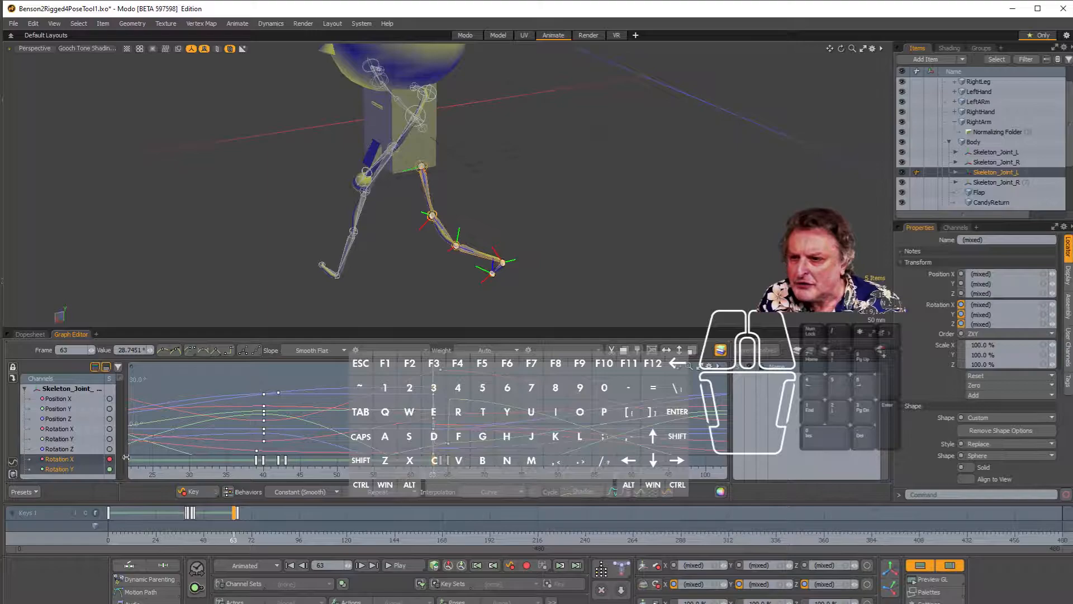
# Step: Isolate the animated Rotation Y curve of the left leg and lower its frame 63 key to about -36.08°
pyautogui.rightClick(84, 448)
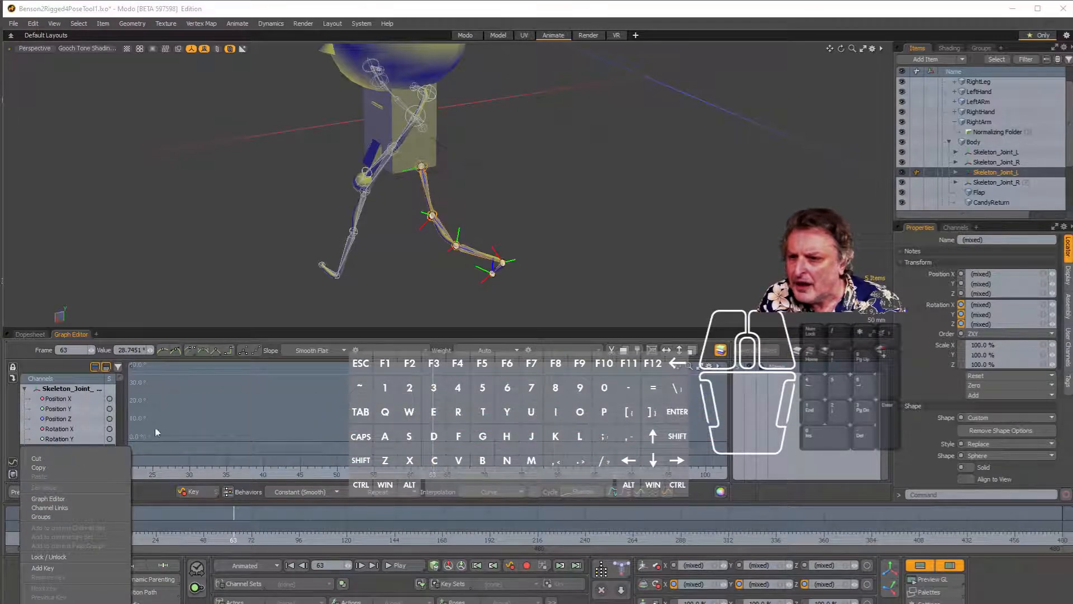
pyautogui.click(56, 602)
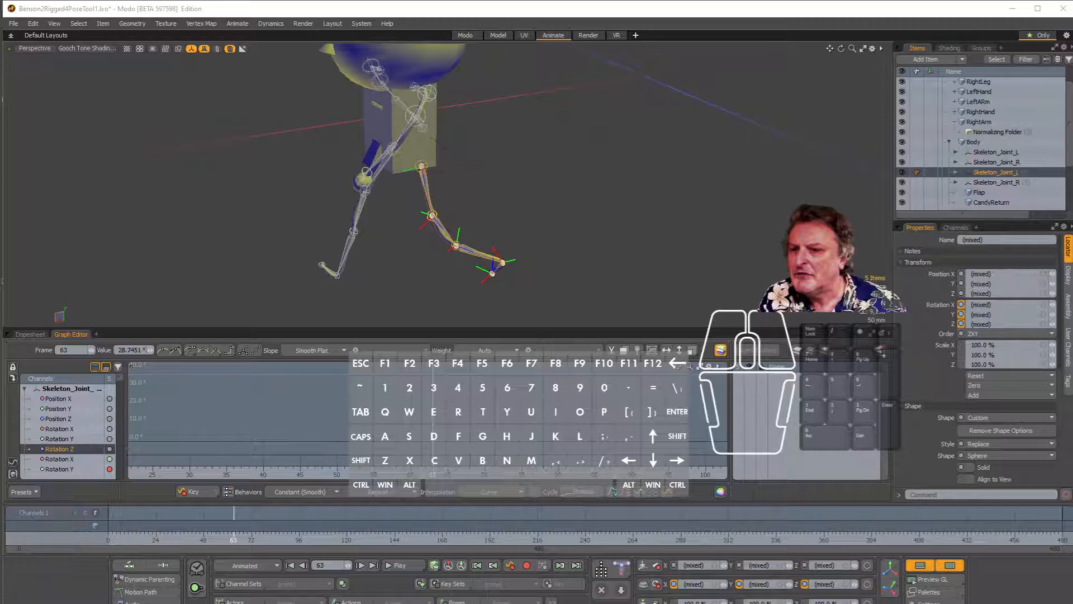
pyautogui.click(60, 441)
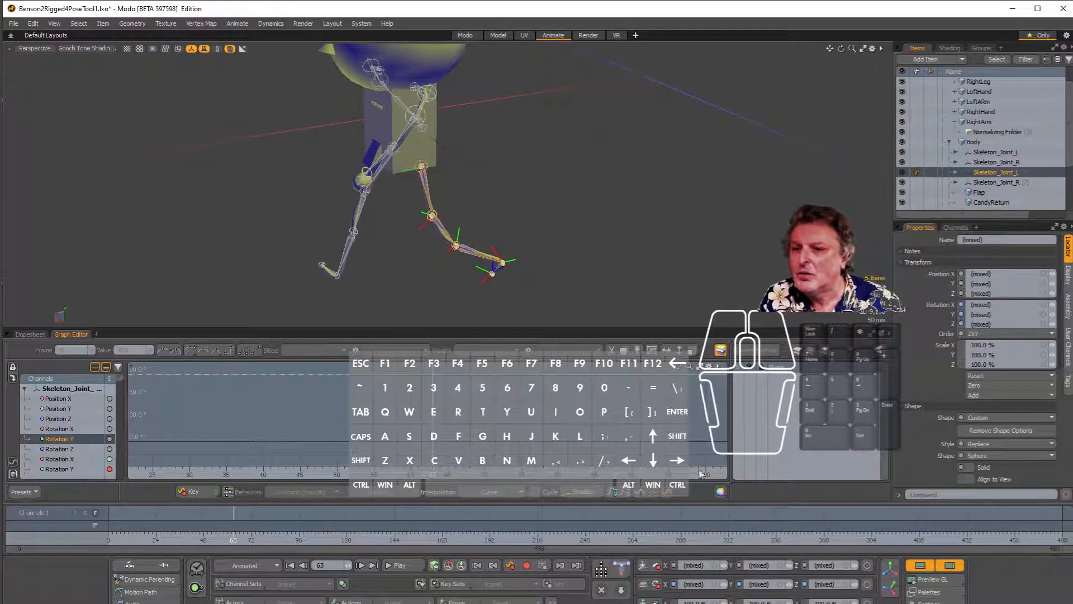
pyautogui.click(70, 460)
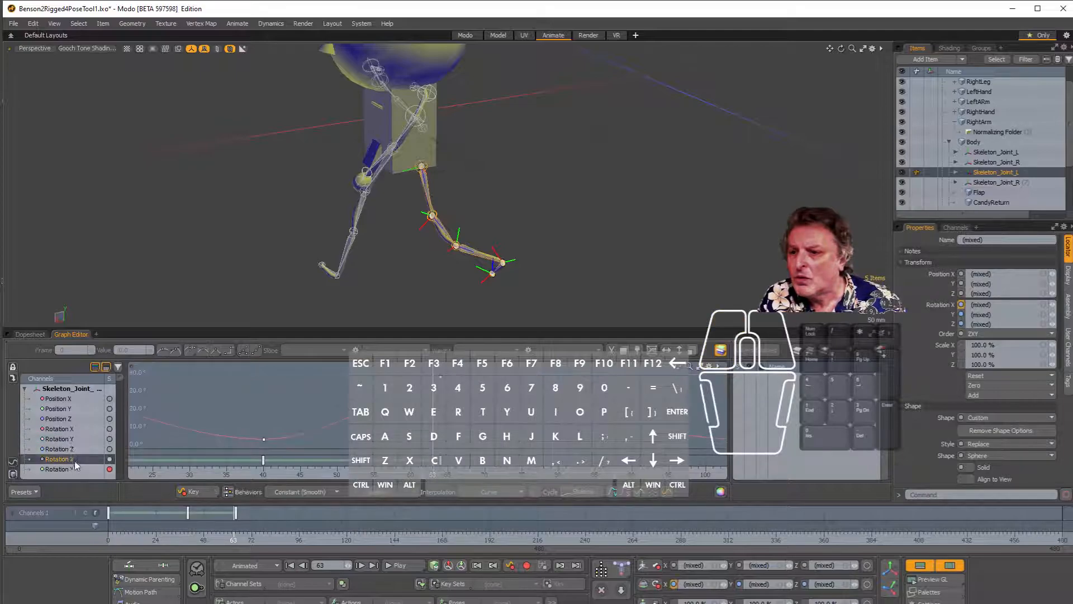
pyautogui.click(59, 470)
pyautogui.scroll(3, 431, 456)
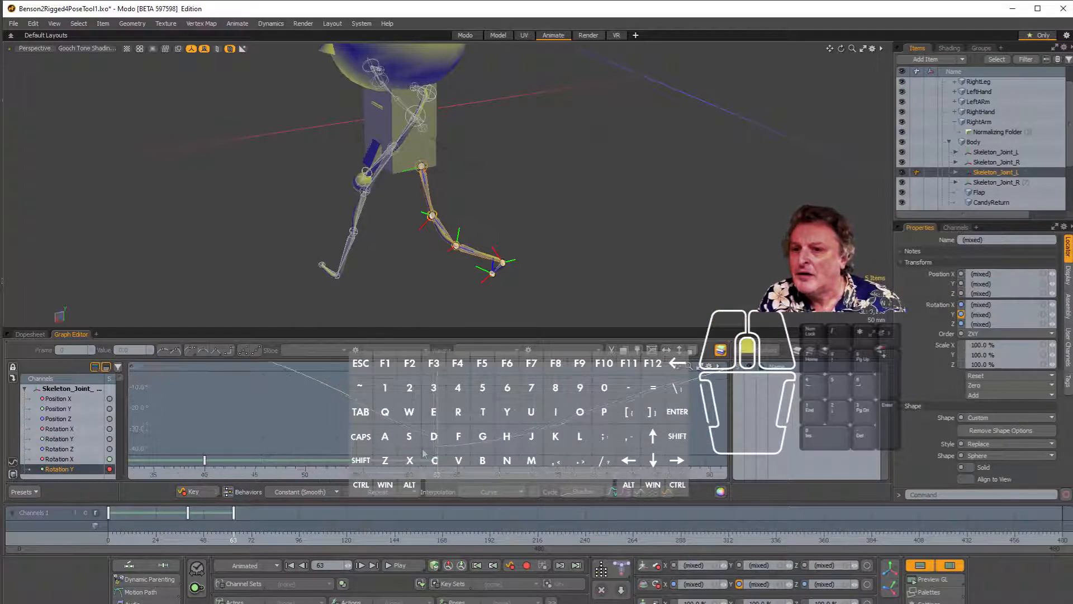
pyautogui.moveTo(441, 439); pyautogui.dragTo(441, 446)
# Step: Isolate the leg's animated Rotation Z curve and raise its frame 63 key to about -13.63°
pyautogui.scroll(-2, 111, 464)
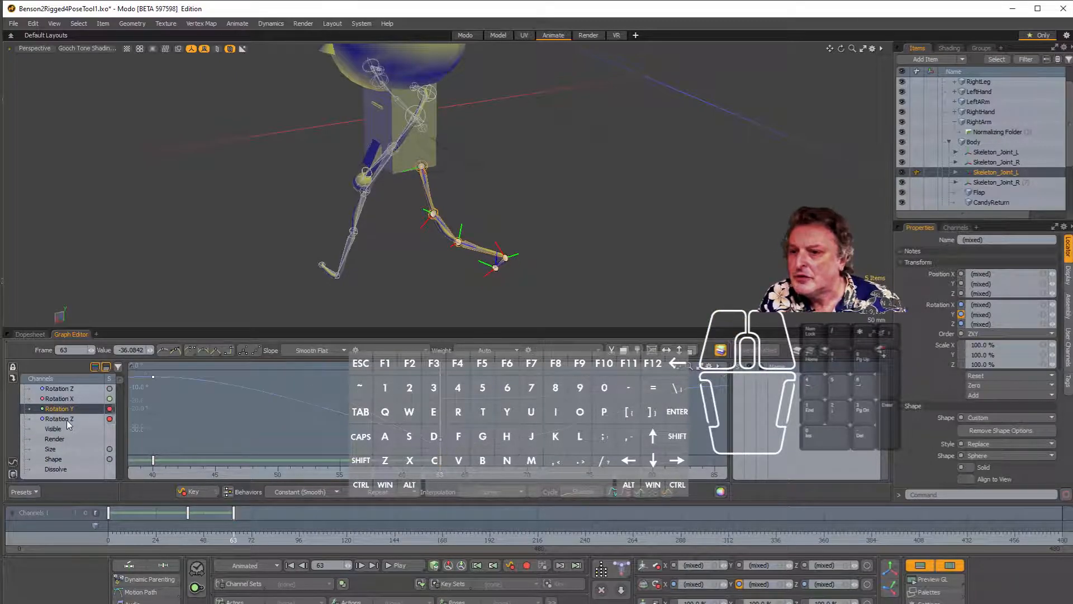
pyautogui.click(67, 421)
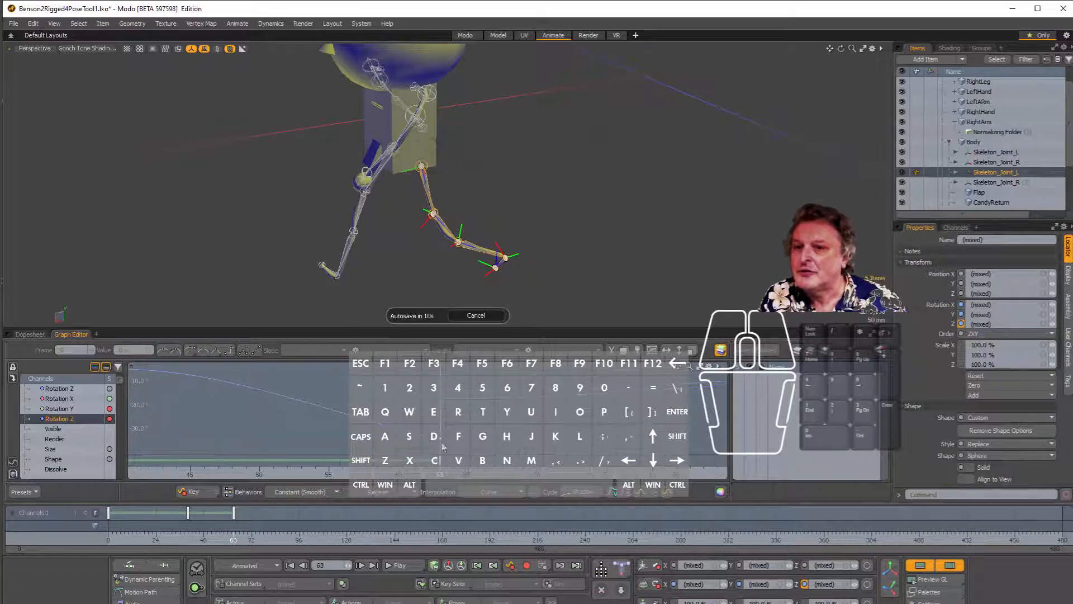
pyautogui.moveTo(440, 447); pyautogui.dragTo(442, 418)
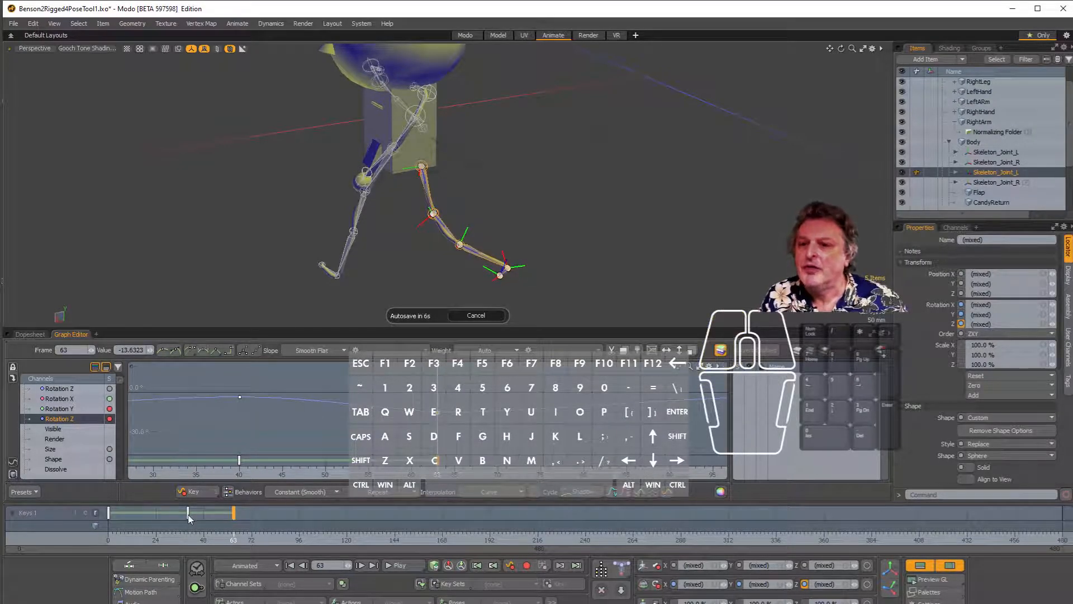
# Step: Play the walk from frame 0, cancel the pending autosave and clear the item selection
pyautogui.moveTo(232, 540); pyautogui.dragTo(108, 540)
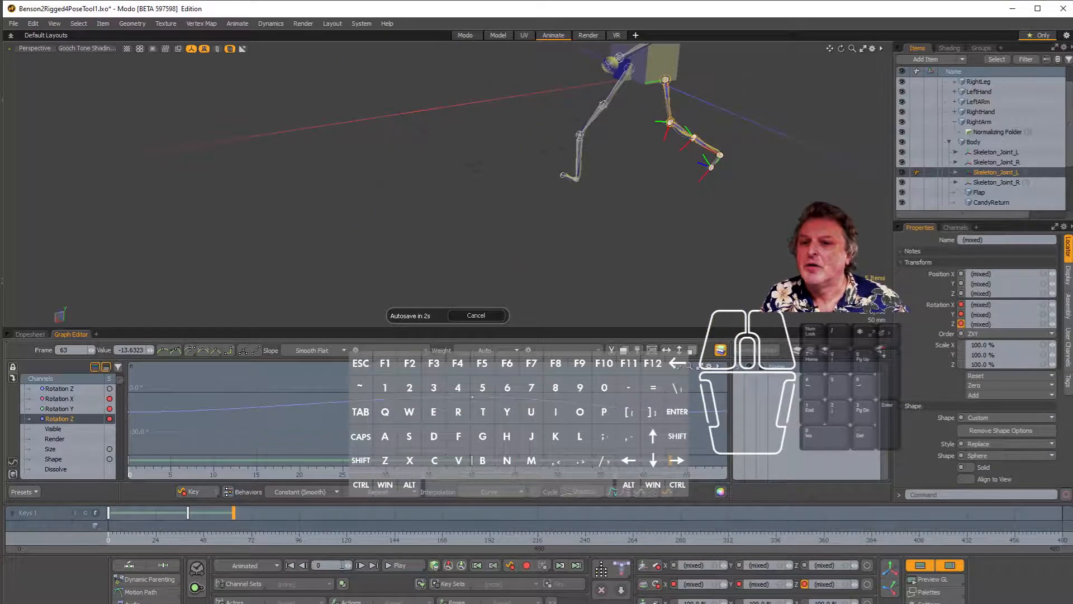
pyautogui.click(406, 566)
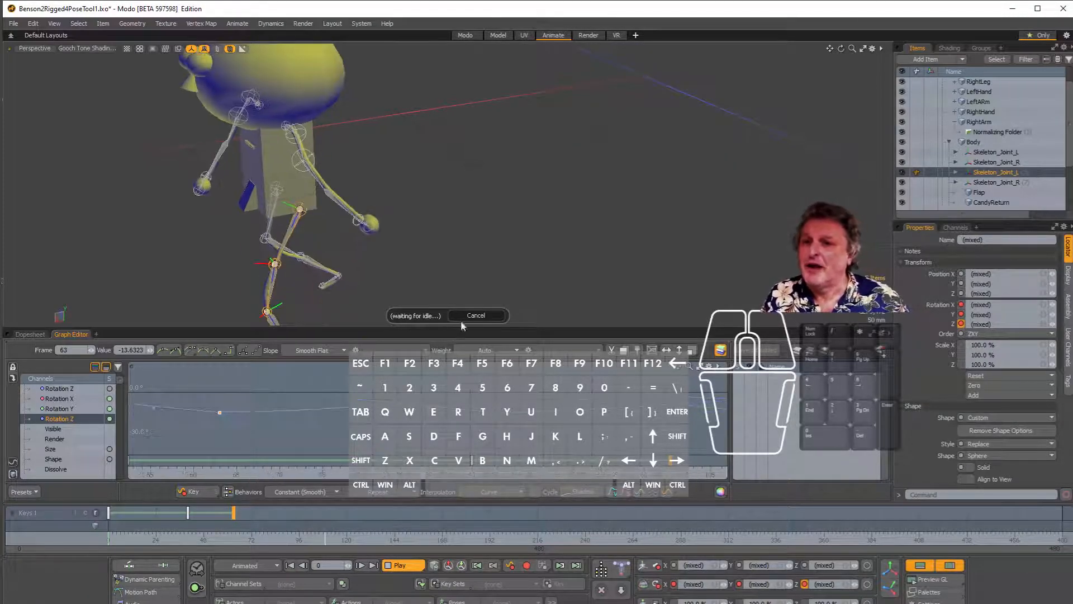
pyautogui.click(478, 316)
pyautogui.click(481, 318)
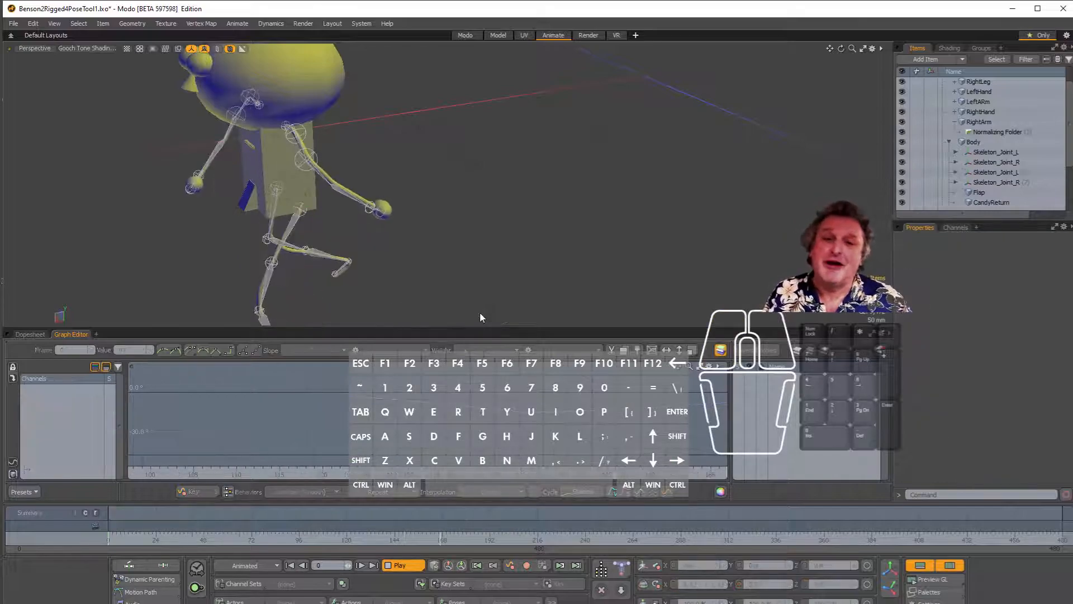
# Step: Save the scene as a new file named Benson2Rigged4PoseTool2
pyautogui.click(14, 24)
pyautogui.click(60, 140)
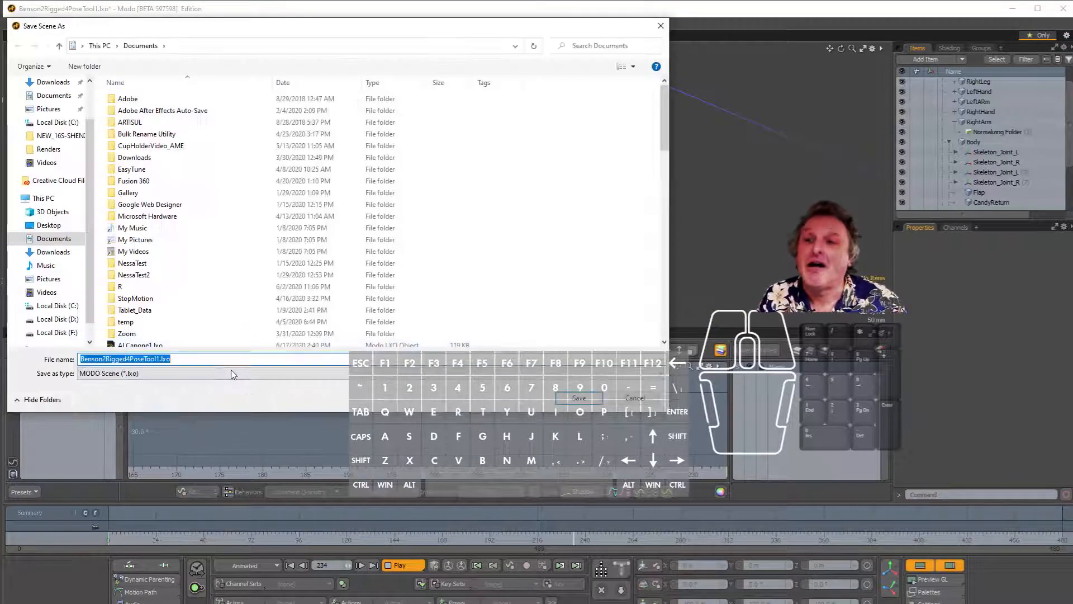
pyautogui.click(249, 356)
pyautogui.press('BackSpace')
pyautogui.press('BackSpace')
pyautogui.press('BackSpace')
pyautogui.press('BackSpace')
pyautogui.press('BackSpace')
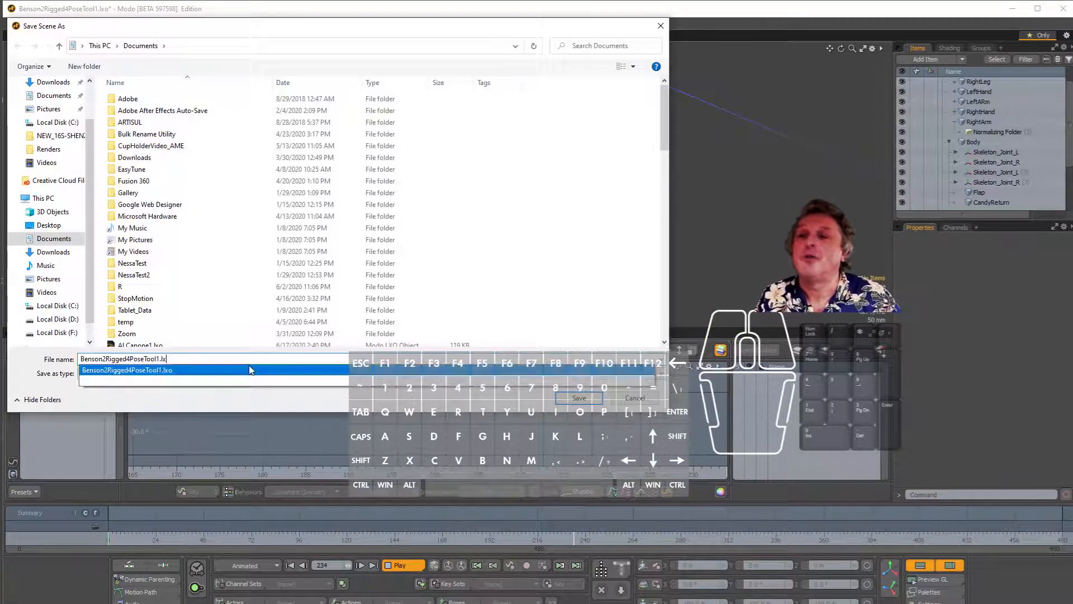
pyautogui.write('2')
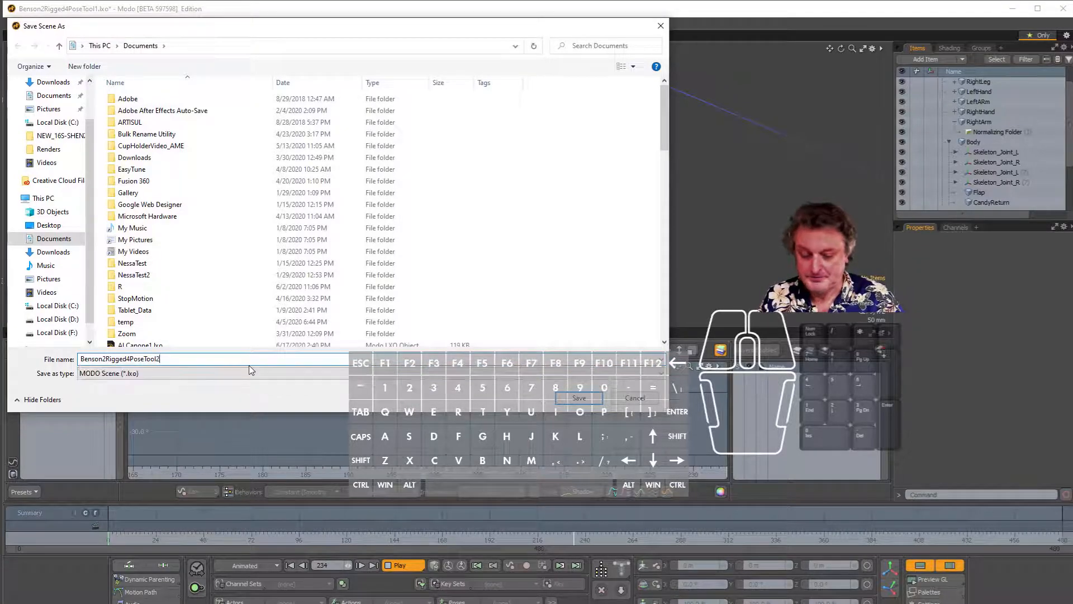
pyautogui.press('Return')
# Step: Play the walk from frame 0 in a front view with the Graph Editor hidden, and stop it
pyautogui.moveTo(554, 532); pyautogui.dragTo(103, 532)
pyautogui.keyDown('alt'); pyautogui.moveTo(457, 213); pyautogui.dragTo(637, 252); pyautogui.keyUp('alt')
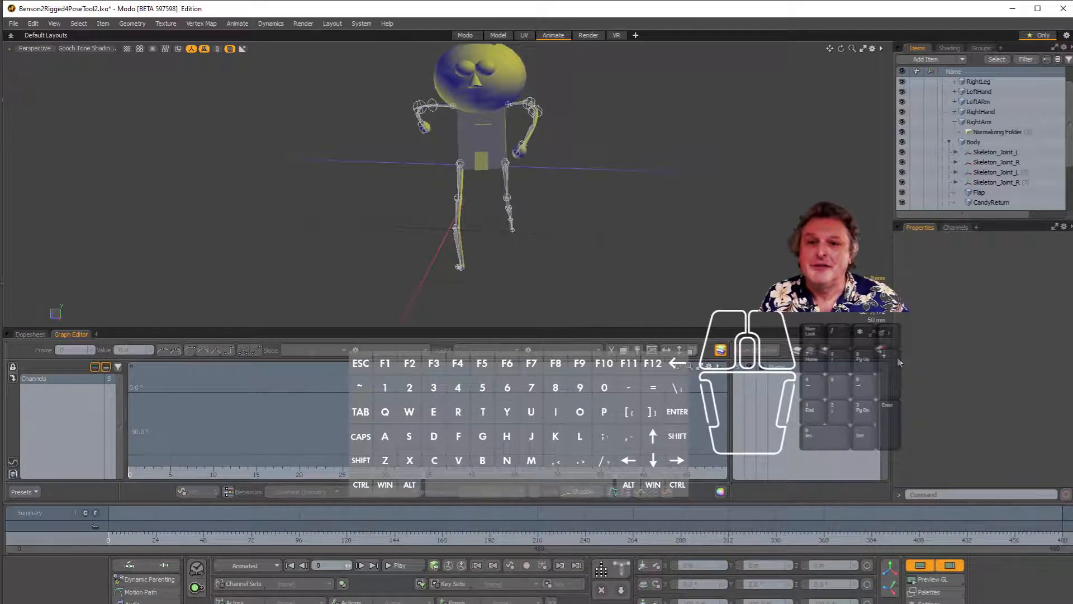
pyautogui.click(924, 566)
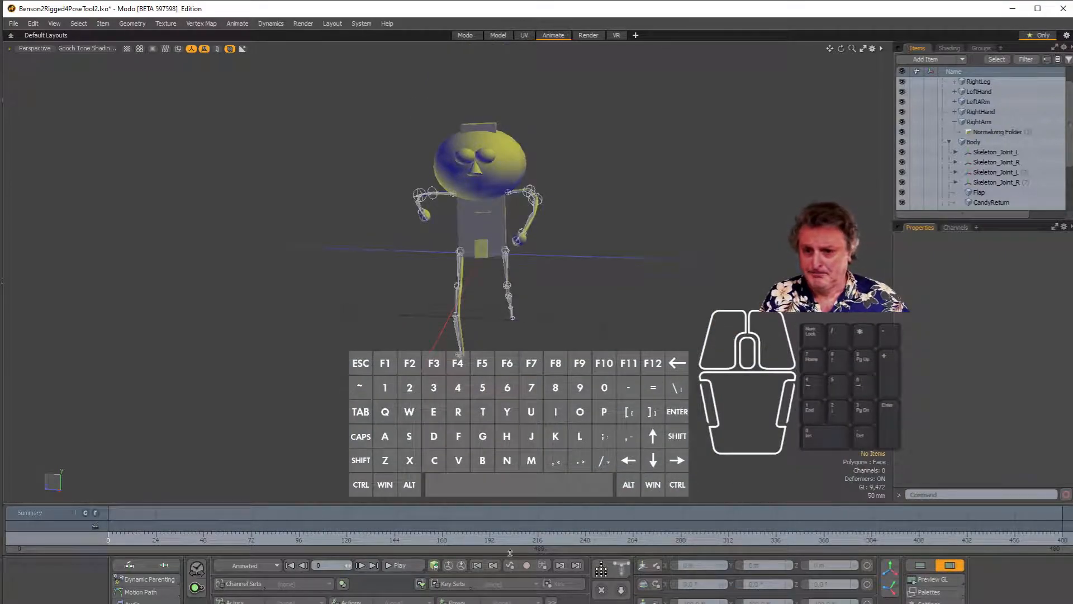
pyautogui.click(389, 565)
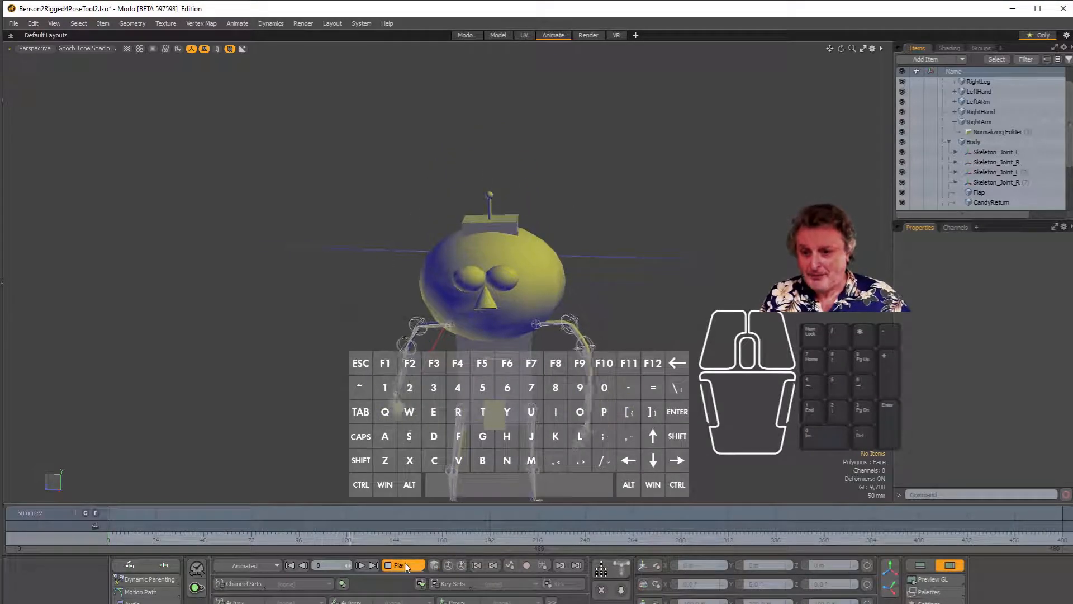
pyautogui.click(387, 566)
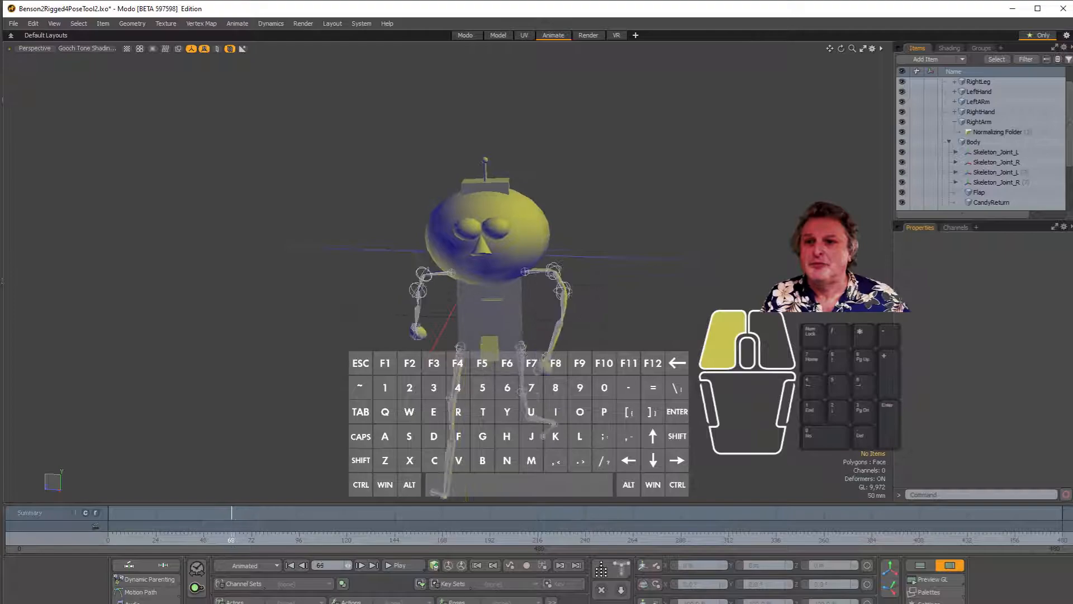
# Step: Go to frame 62, show the Graph Editor again and select the right shoulder joint Skeleton_Joint_R
pyautogui.moveTo(235, 540); pyautogui.dragTo(232, 540)
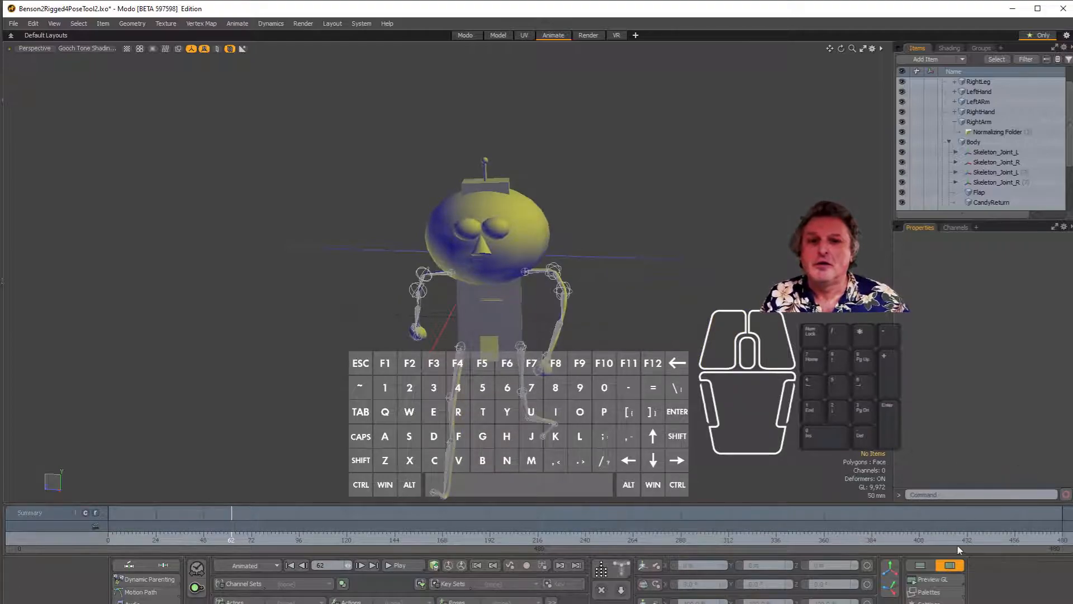
pyautogui.click(920, 566)
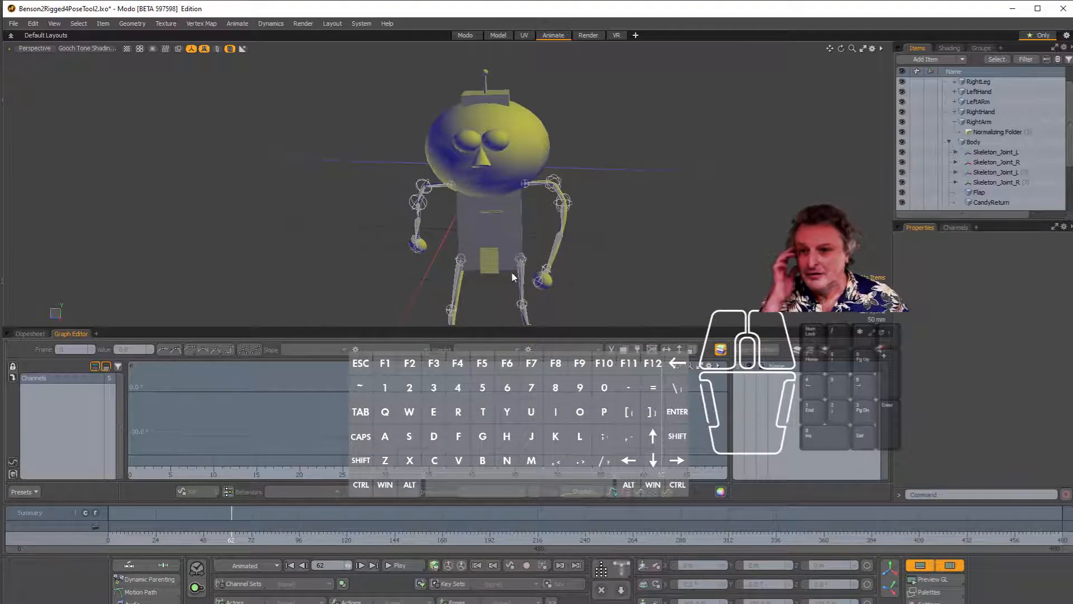
pyautogui.click(452, 188)
pyautogui.scroll(3, 680, 401)
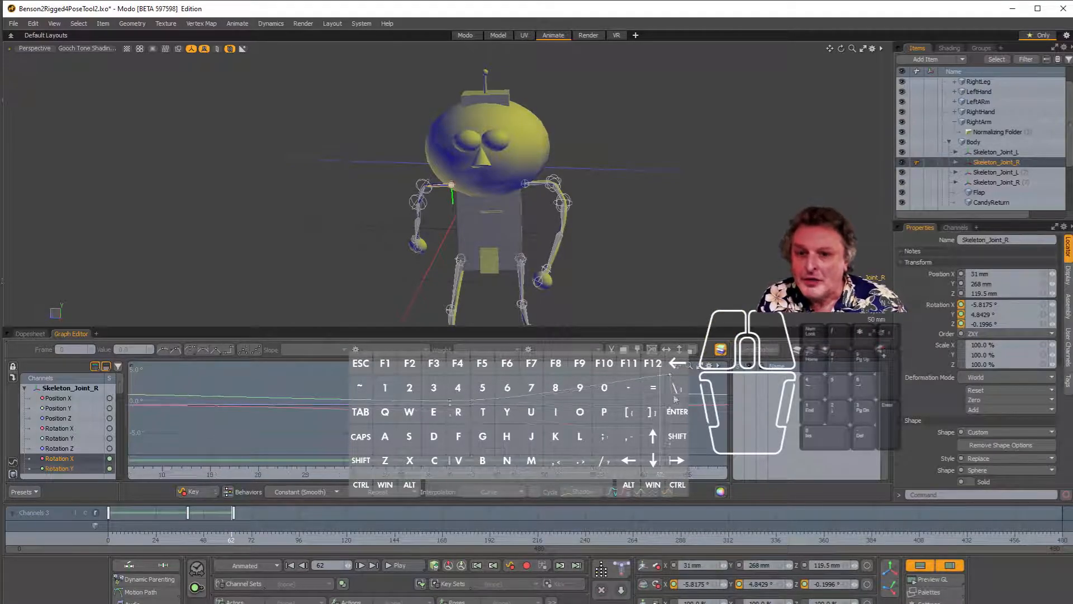
# Step: Adjust the right shoulder's Rotation X key at frame 63 to about -0.12° to even out the loop
pyautogui.keyDown('alt'); pyautogui.keyDown('shift'); pyautogui.moveTo(702, 418); pyautogui.dragTo(527, 399); pyautogui.keyUp('shift'); pyautogui.keyUp('alt')
pyautogui.keyDown('alt'); pyautogui.keyDown('shift'); pyautogui.moveTo(535, 469); pyautogui.dragTo(527, 395); pyautogui.keyUp('shift'); pyautogui.keyUp('alt')
pyautogui.moveTo(234, 539)
pyautogui.mouseDown()
pyautogui.moveTo(108, 538)
pyautogui.moveTo(269, 540)
pyautogui.moveTo(233, 540)
pyautogui.mouseUp()
pyautogui.scroll(1, 491, 381)
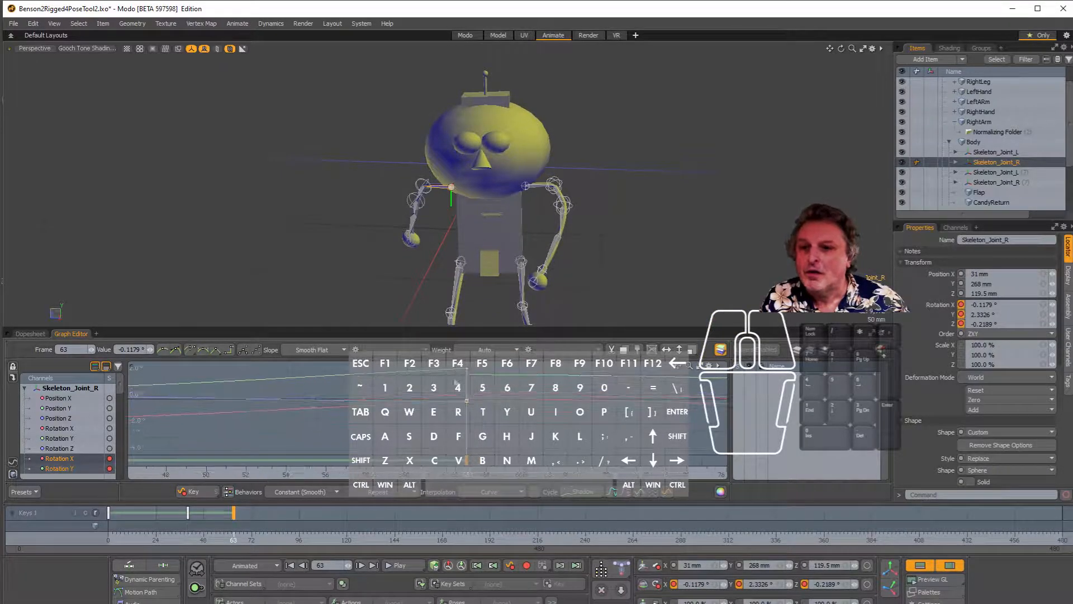
# Step: Lower the right shoulder's Rotation Y key at frame 63 to about 1.93° and fine-tune the key near zero to about 0.007°
pyautogui.moveTo(468, 373); pyautogui.dragTo(473, 378)
pyautogui.scroll(5, 487, 400)
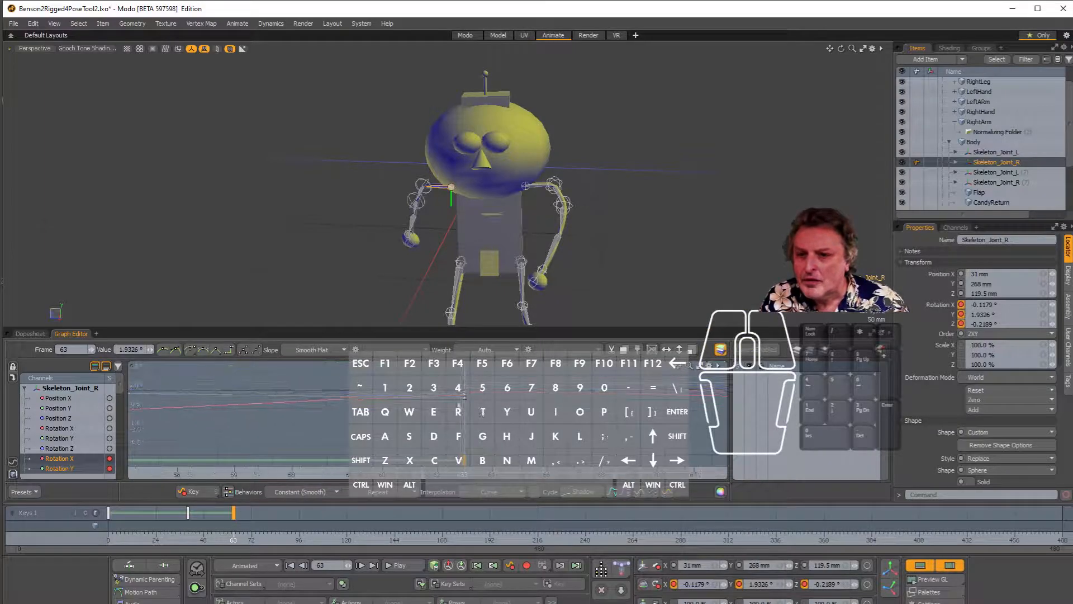
pyautogui.keyDown('alt'); pyautogui.keyDown('shift'); pyautogui.moveTo(485, 408); pyautogui.dragTo(440, 420); pyautogui.keyUp('shift'); pyautogui.keyUp('alt')
# Step: Play the corrected walk from frame 0 and watch it from a distance with the scene's camera and light visible
pyautogui.moveTo(233, 533); pyautogui.dragTo(89, 523)
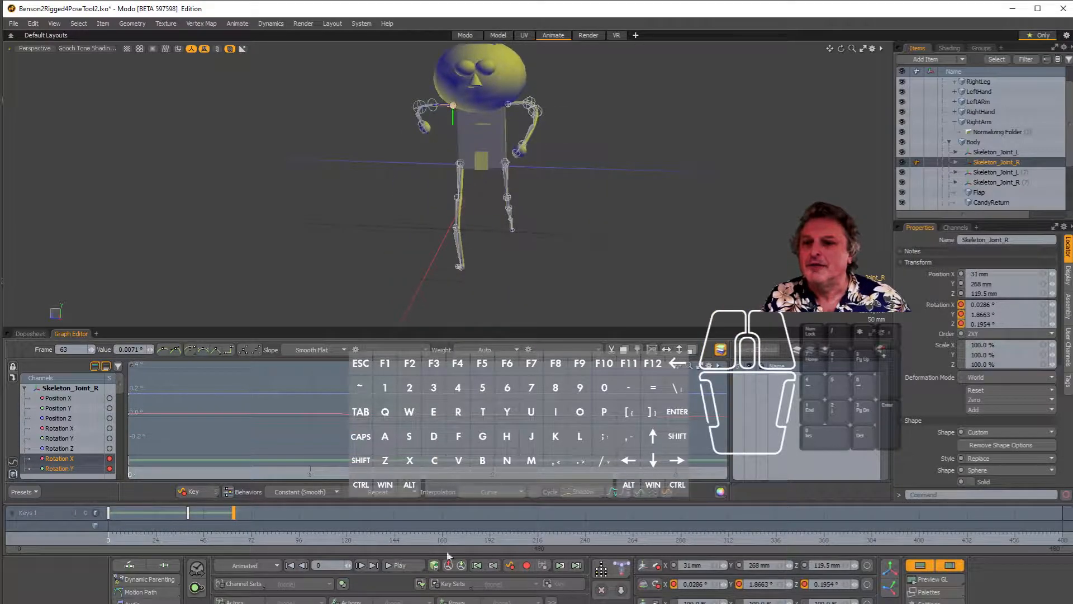
pyautogui.click(398, 565)
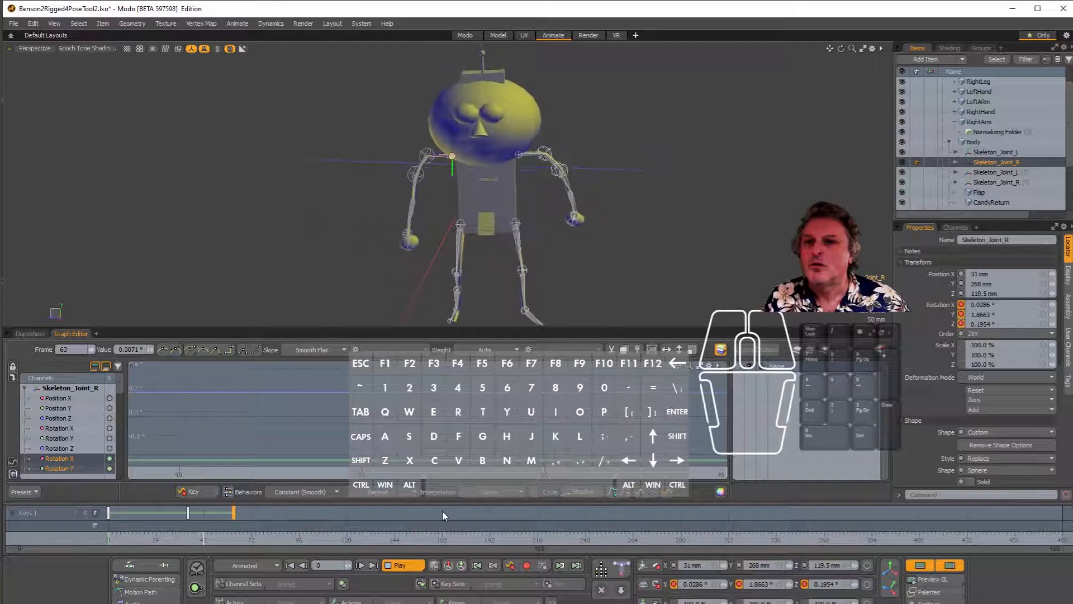
pyautogui.scroll(-5, 520, 300)
pyautogui.scroll(-2, 521, 301)
pyautogui.keyDown('alt'); pyautogui.keyDown('shift'); pyautogui.click(521, 301); pyautogui.keyUp('shift'); pyautogui.keyUp('alt')
pyautogui.click(521, 301)
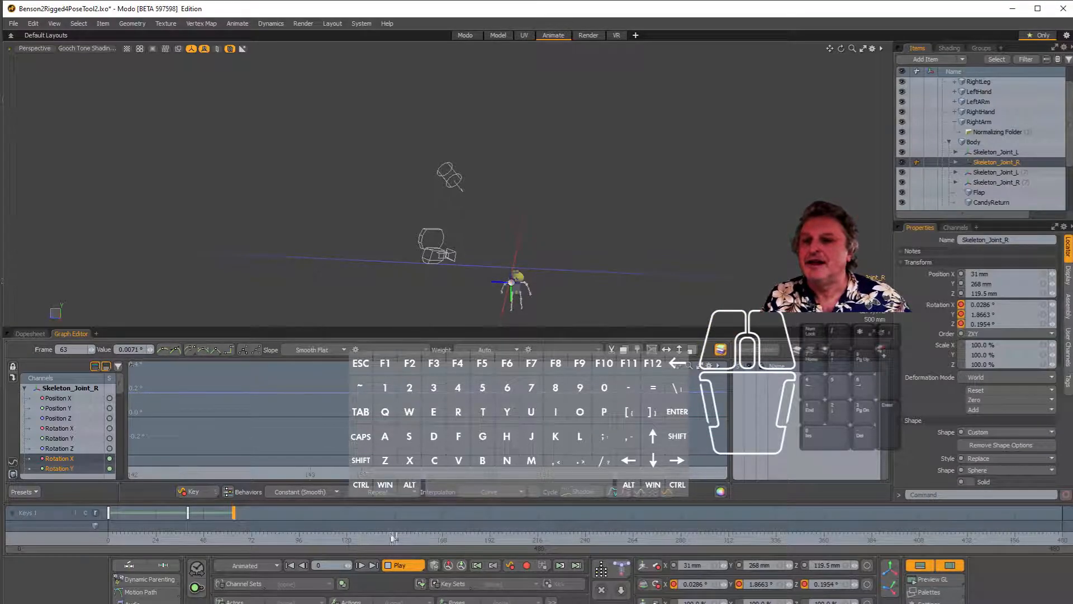
# Step: Stop the playback and return to frame 0 with the robot in close view
pyautogui.click(403, 565)
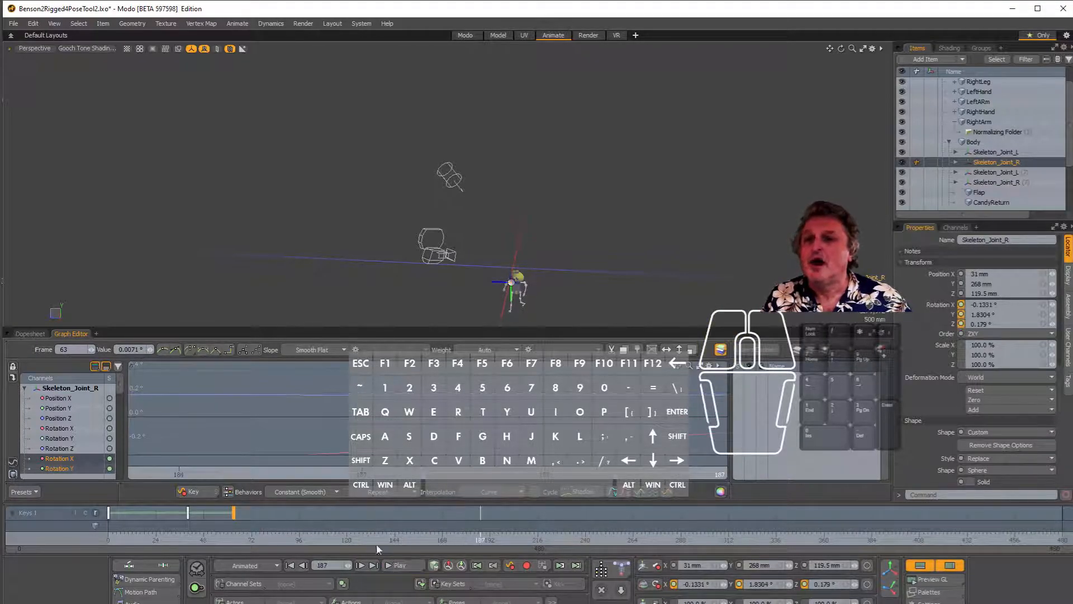
pyautogui.moveTo(319, 538); pyautogui.dragTo(108, 537)
pyautogui.scroll(8, 479, 273)
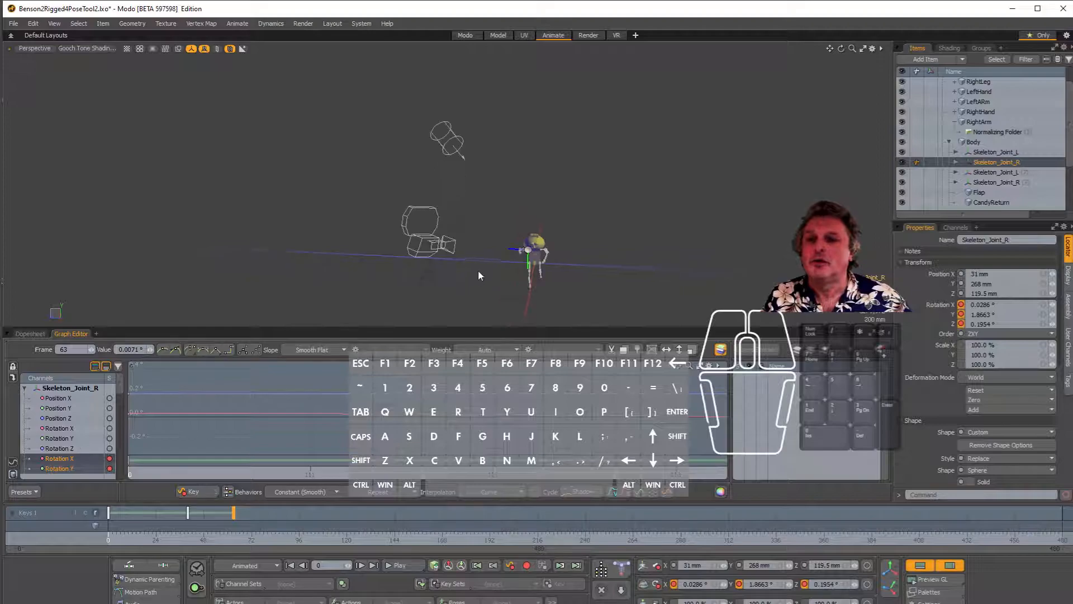
pyautogui.keyDown('alt'); pyautogui.moveTo(587, 269); pyautogui.dragTo(715, 228); pyautogui.keyUp('alt')
pyautogui.keyDown('alt'); pyautogui.keyDown('shift'); pyautogui.moveTo(865, 296); pyautogui.dragTo(872, 270); pyautogui.keyUp('shift'); pyautogui.keyUp('alt')
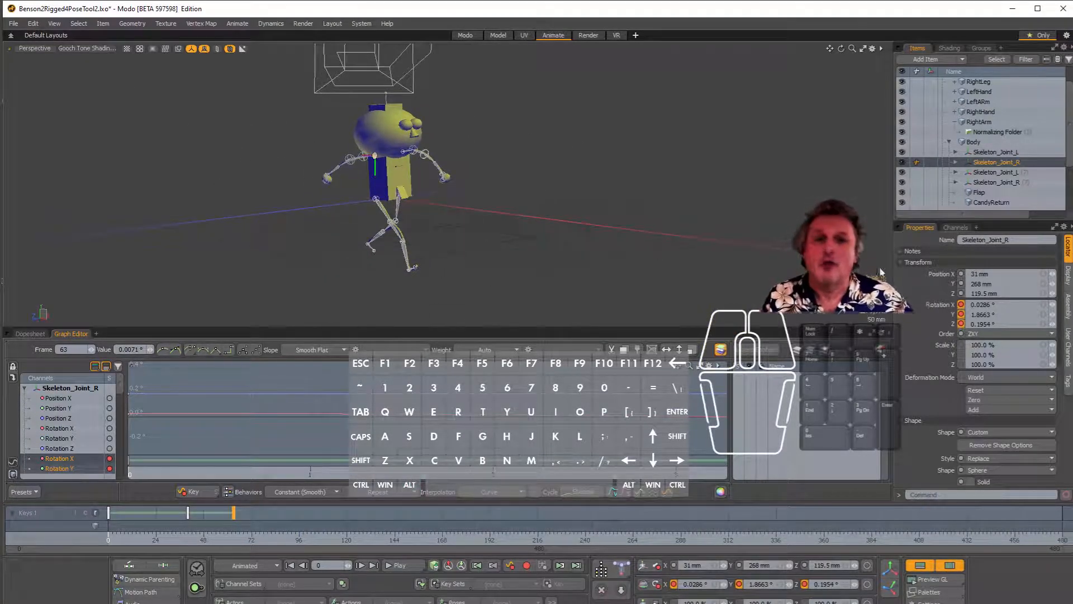
# Step: Select the whole hierarchy under Body, then remove the Body item itself from the selection
pyautogui.click(997, 154)
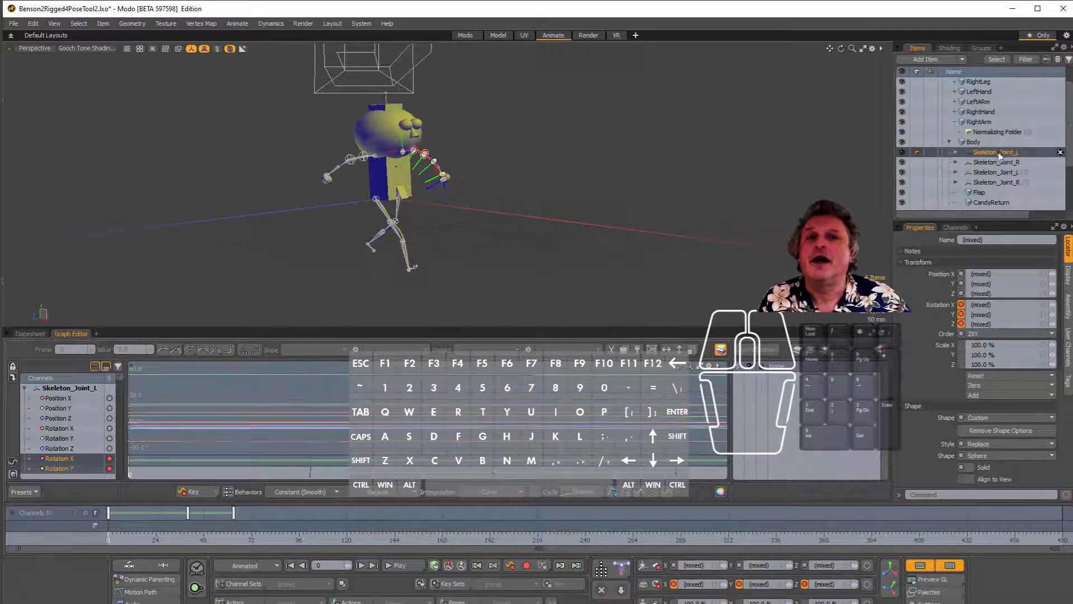
pyautogui.doubleClick(981, 144)
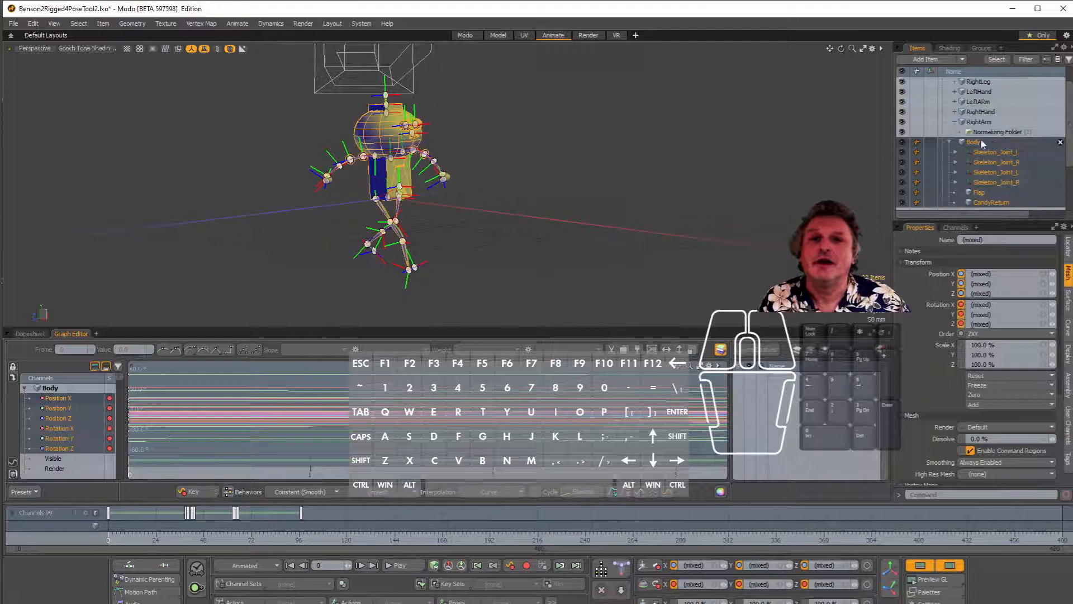
pyautogui.keyDown('ctrl'); pyautogui.click(981, 141); pyautogui.keyUp('ctrl')
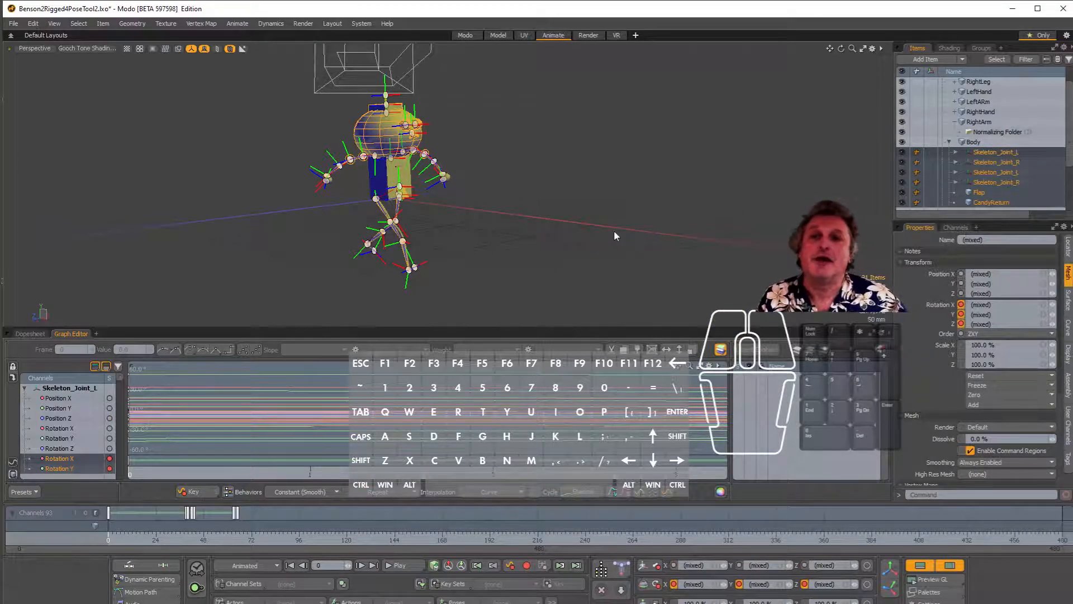
pyautogui.scroll(3, 424, 204)
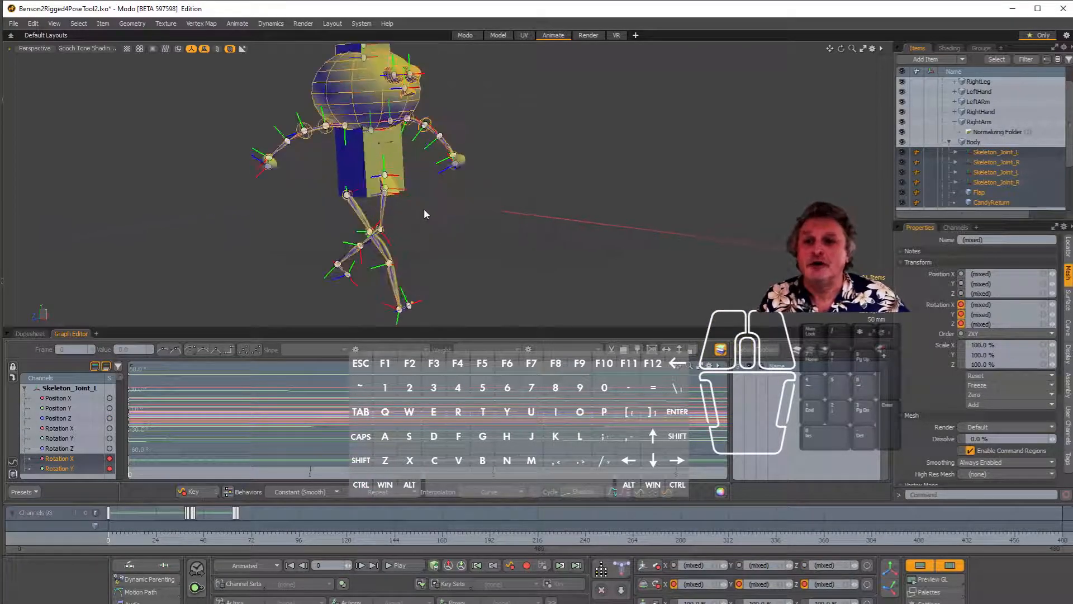
# Step: Select all keys of the joints' rotation curves in the Graph Editor
pyautogui.scroll(-6, 397, 395)
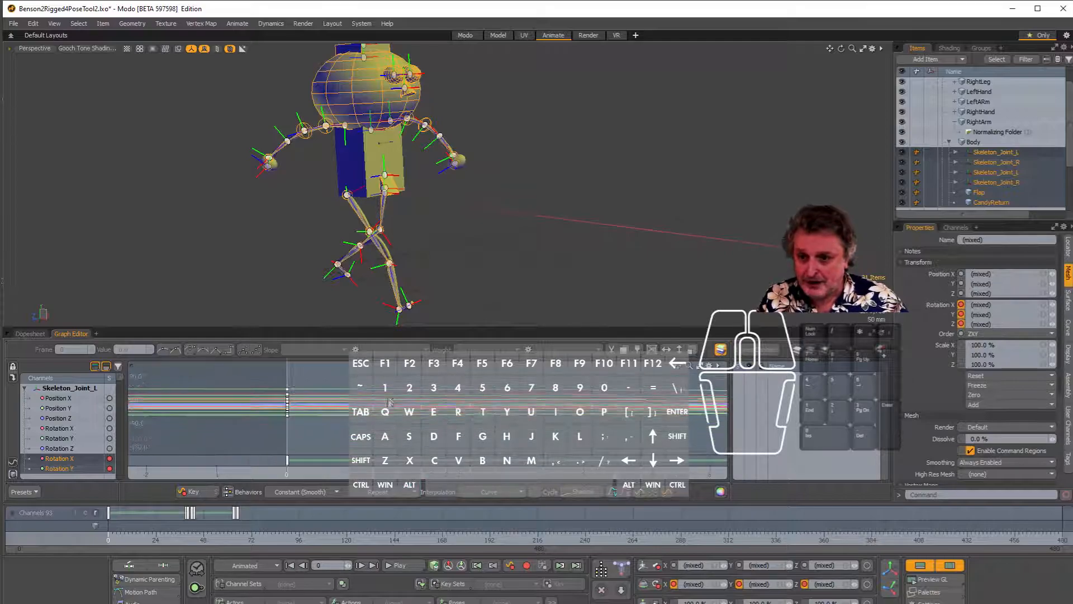
pyautogui.scroll(-5, 397, 395)
pyautogui.keyDown('alt'); pyautogui.keyDown('shift'); pyautogui.moveTo(456, 401); pyautogui.dragTo(318, 406); pyautogui.keyUp('shift'); pyautogui.keyUp('alt')
pyautogui.scroll(-5, 497, 407)
pyautogui.keyDown('alt'); pyautogui.keyDown('shift'); pyautogui.moveTo(498, 407); pyautogui.dragTo(339, 402); pyautogui.keyUp('shift'); pyautogui.keyUp('alt')
pyautogui.scroll(-5, 492, 404)
pyautogui.keyDown('alt'); pyautogui.keyDown('shift'); pyautogui.moveTo(492, 404); pyautogui.dragTo(415, 411); pyautogui.keyUp('shift'); pyautogui.keyUp('alt')
pyautogui.moveTo(328, 392); pyautogui.dragTo(516, 434)
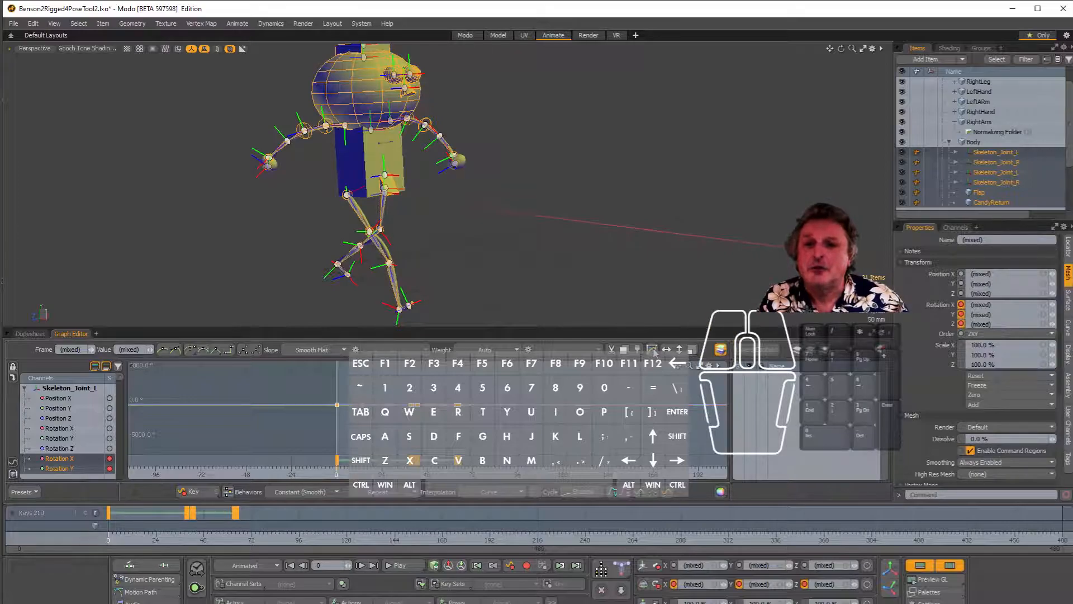
# Step: Box Scale the selected keys horizontally to shorten the walk cycle so its last key lands on frame 57
pyautogui.scroll(13, 458, 407)
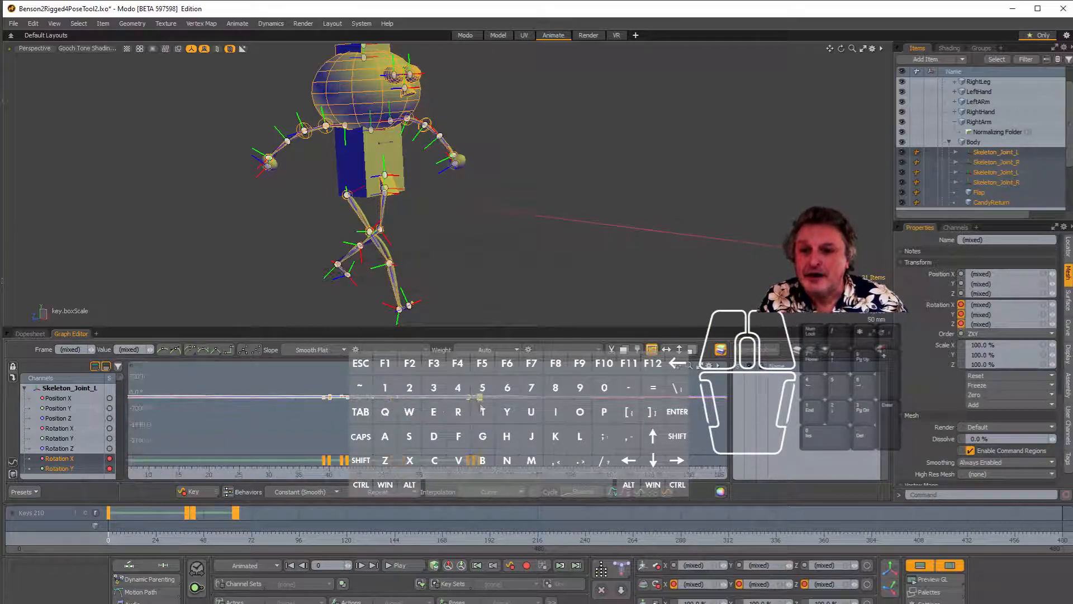
pyautogui.scroll(2, 473, 391)
pyautogui.keyDown('alt'); pyautogui.keyDown('shift'); pyautogui.moveTo(471, 394); pyautogui.dragTo(205, 424); pyautogui.keyUp('shift'); pyautogui.keyUp('alt')
pyautogui.click(493, 425)
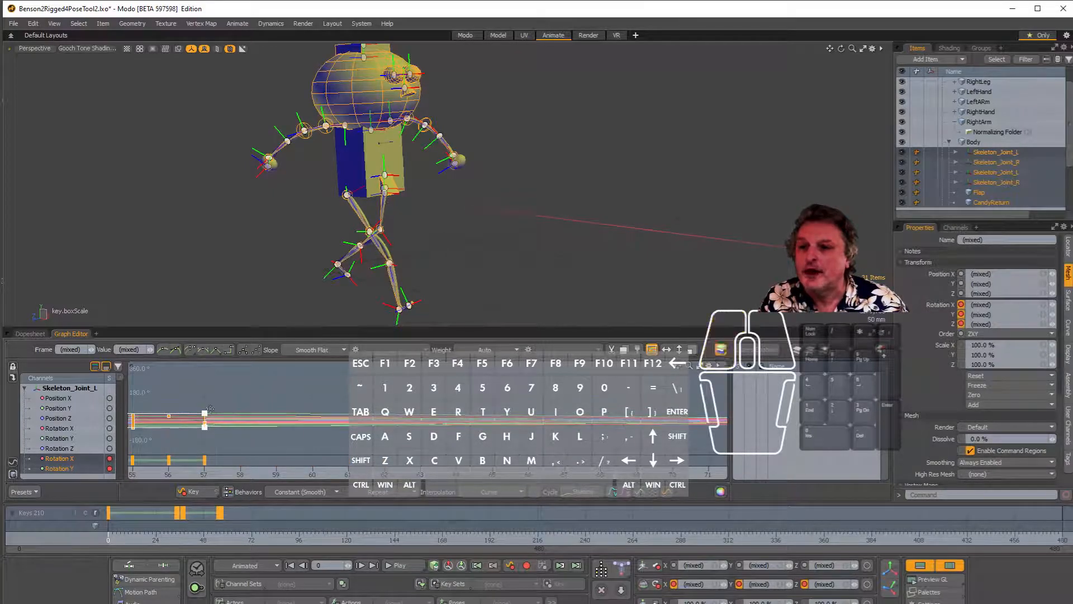
pyautogui.scroll(-5, 272, 439)
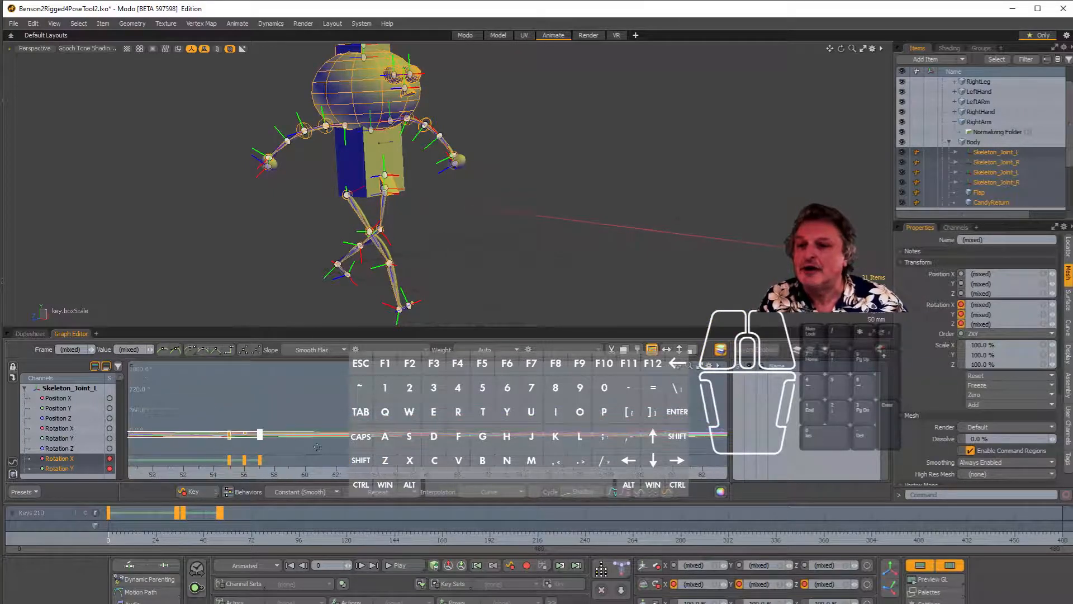
pyautogui.keyDown('alt'); pyautogui.keyDown('shift'); pyautogui.moveTo(322, 439); pyautogui.dragTo(709, 414); pyautogui.keyUp('shift'); pyautogui.keyUp('alt')
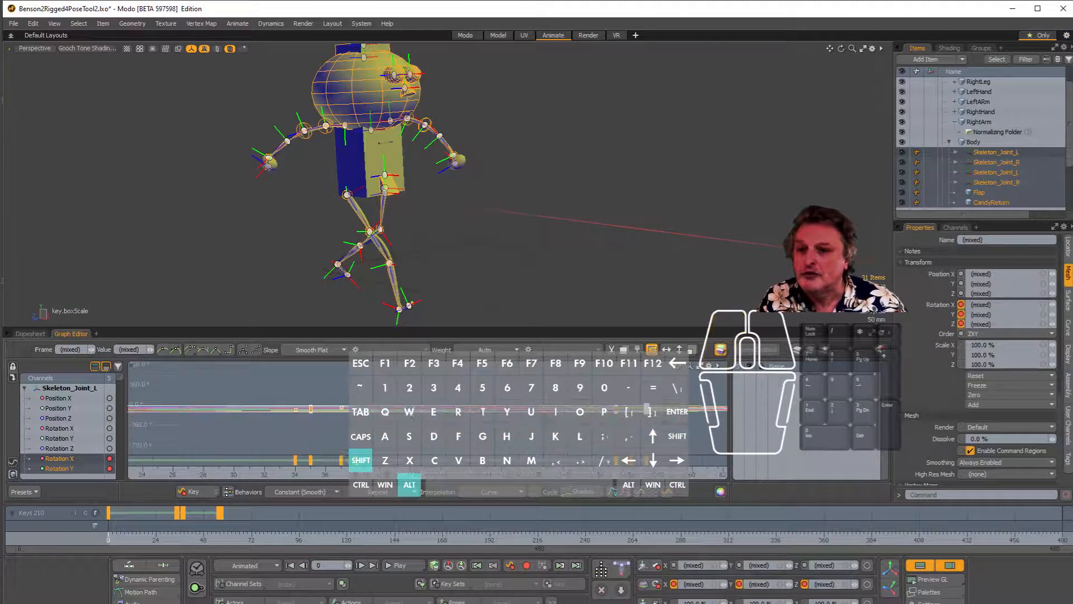
# Step: Play the shortened walk, stop it at frame 52, and enlarge the Graph Editor
pyautogui.click(390, 566)
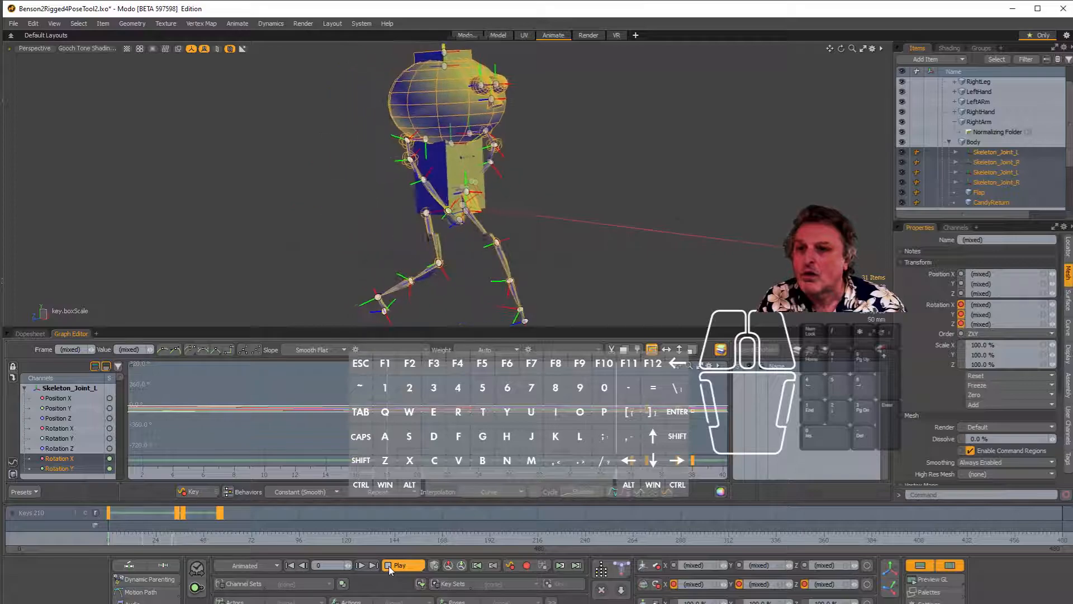
pyautogui.click(390, 566)
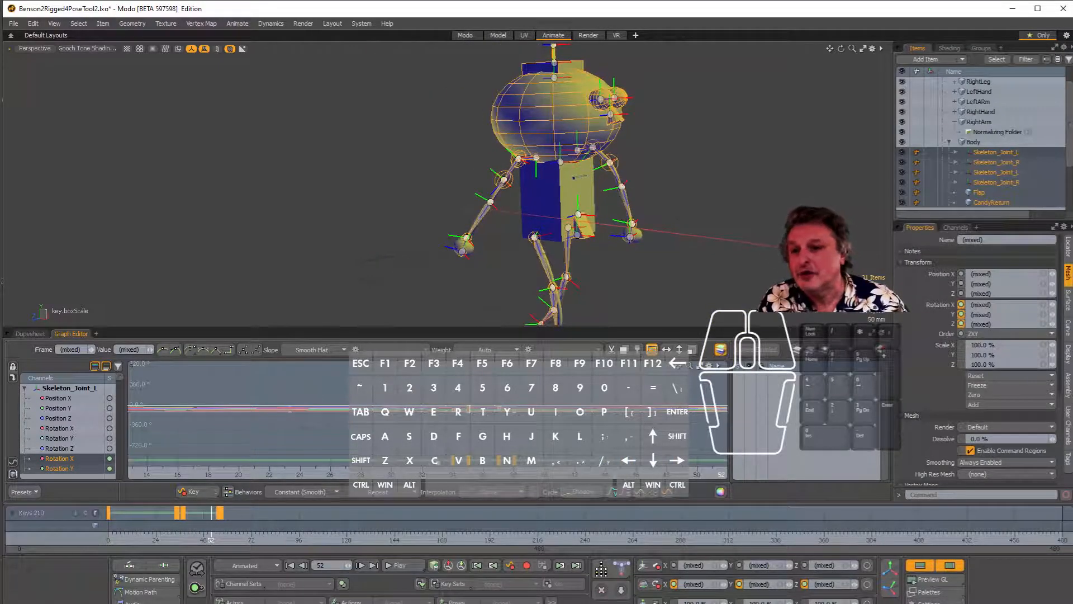
pyautogui.scroll(-6, 568, 436)
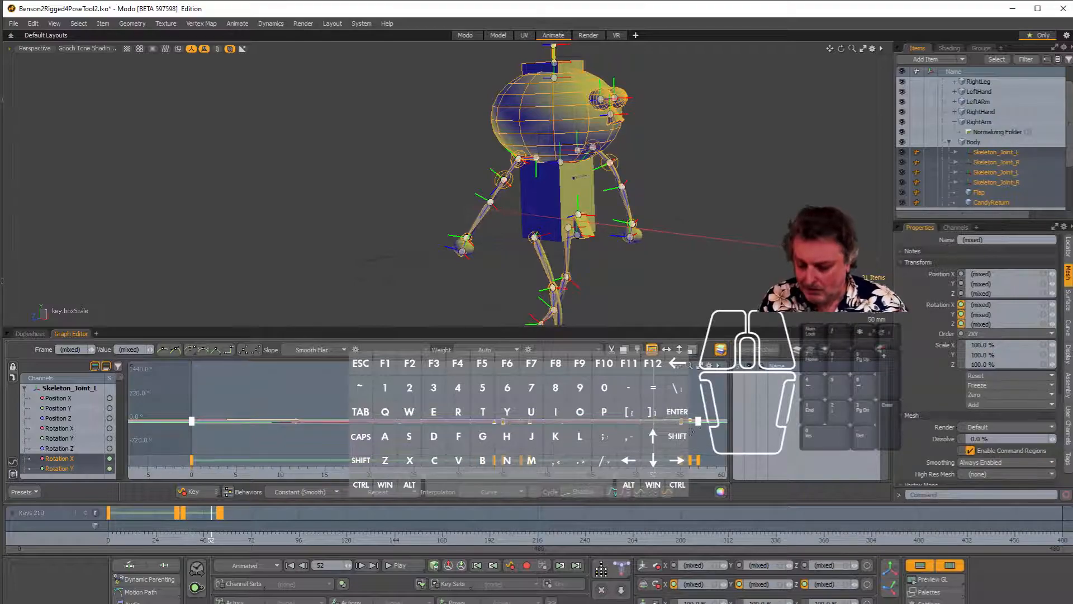
pyautogui.moveTo(666, 327); pyautogui.dragTo(662, 226)
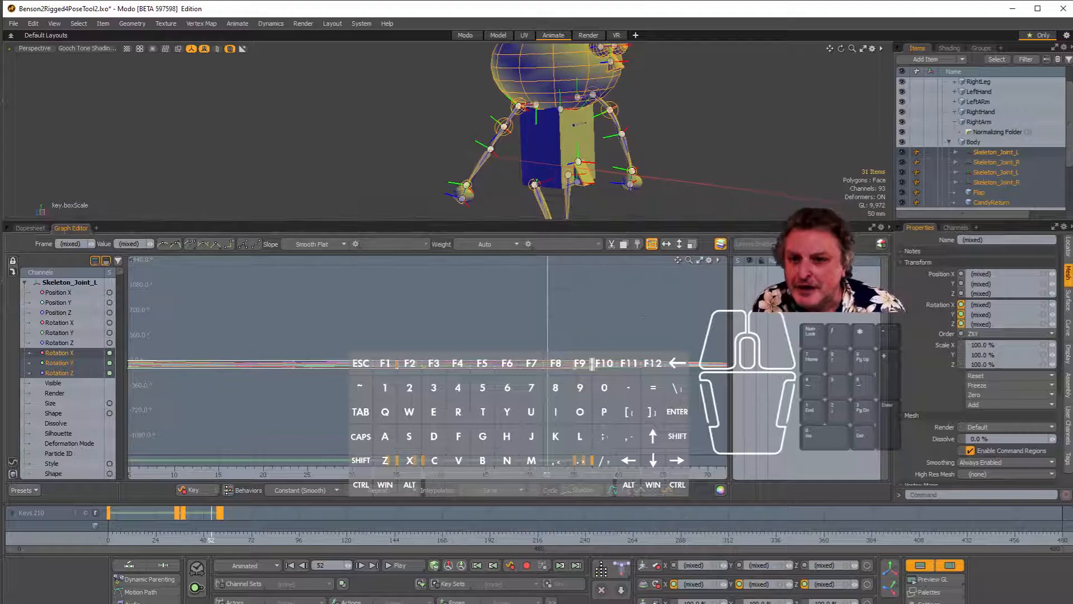
# Step: Try the Set Key Value command on all selected rotation keys, check its mode options, and undo the value change
pyautogui.click(679, 245)
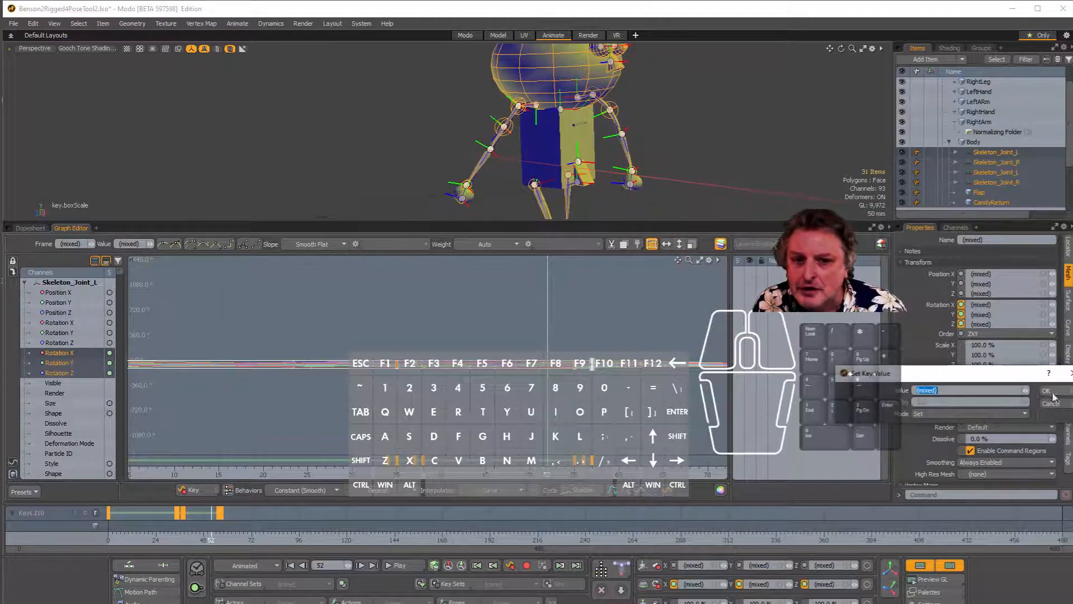
pyautogui.click(1058, 394)
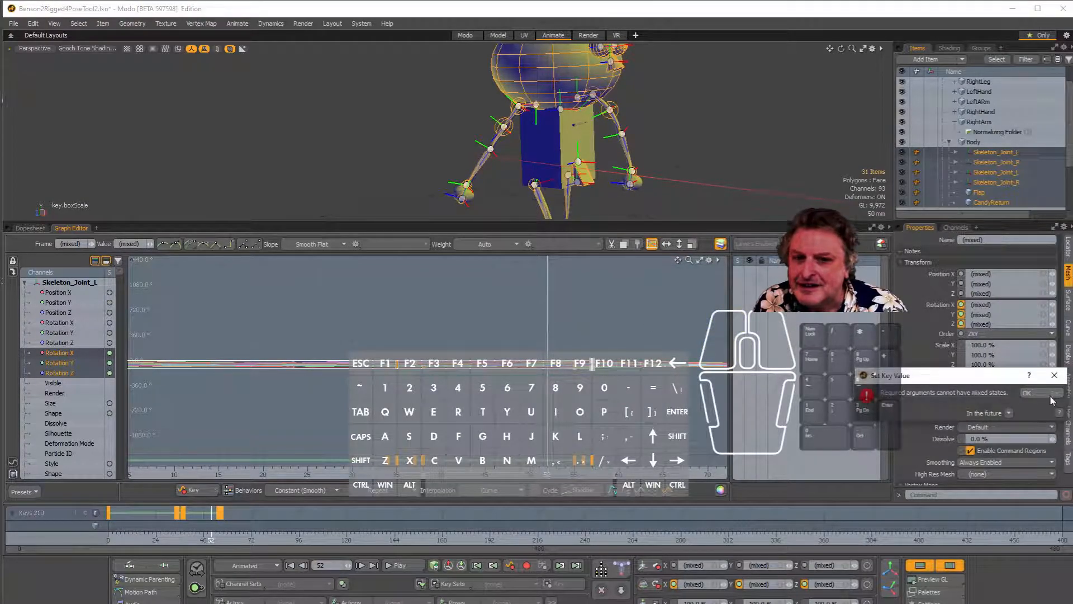
pyautogui.click(1050, 394)
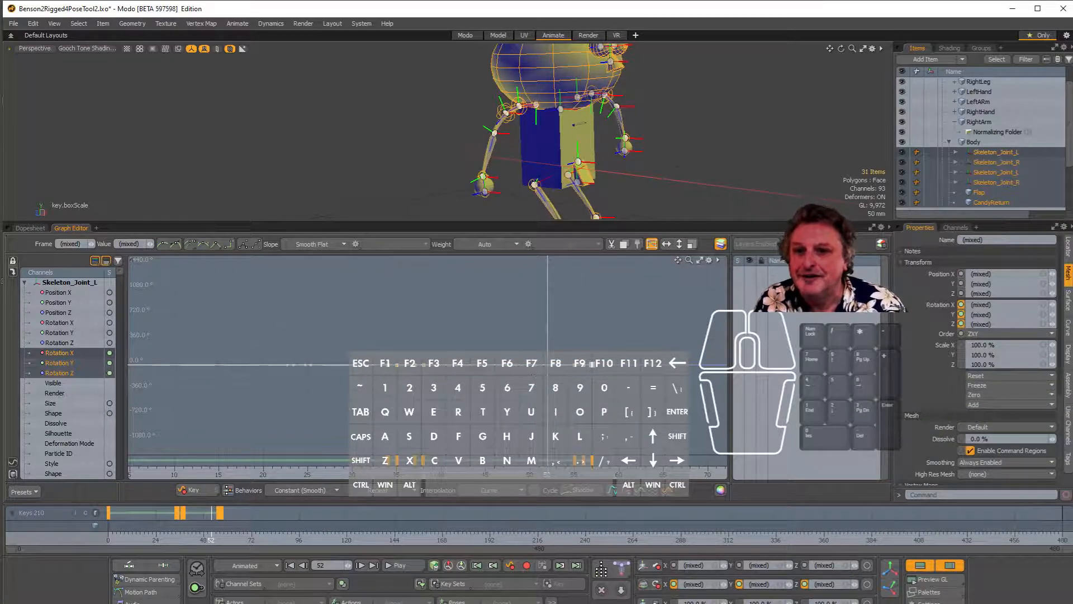
pyautogui.click(680, 245)
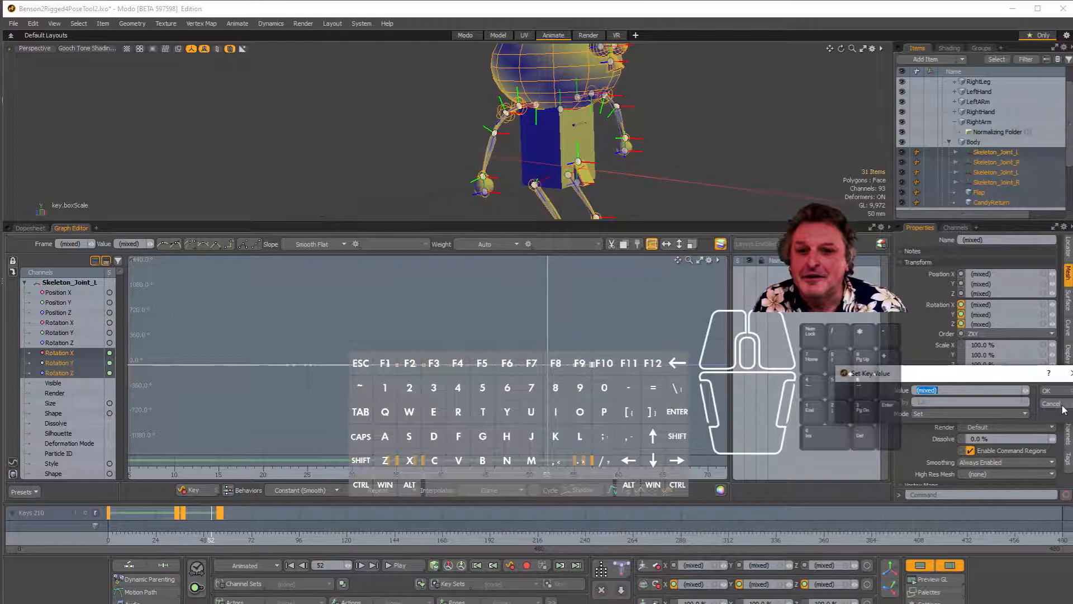
pyautogui.click(1006, 414)
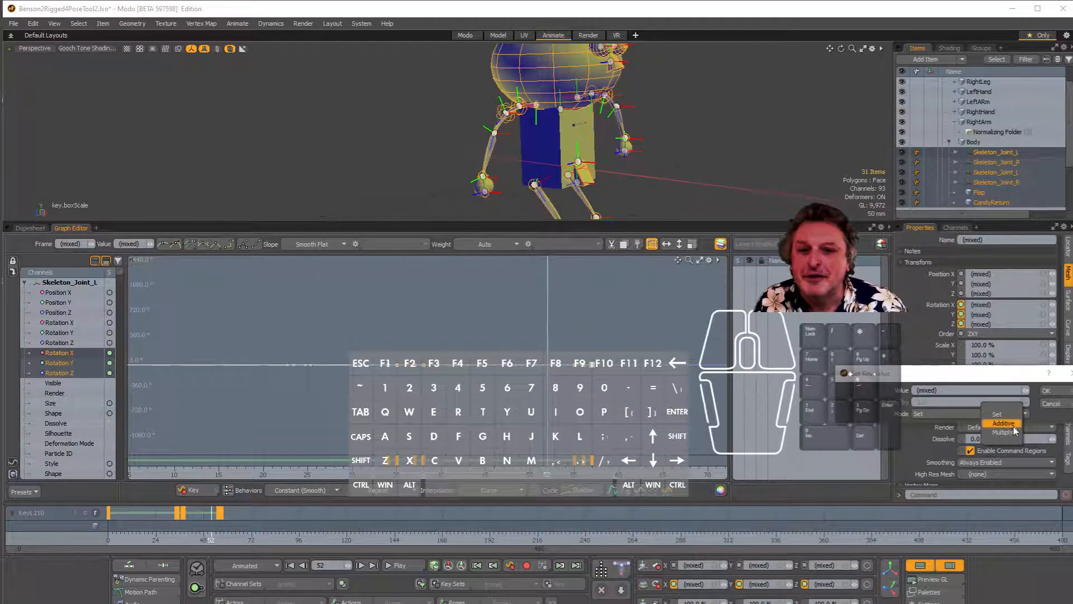
pyautogui.click(998, 413)
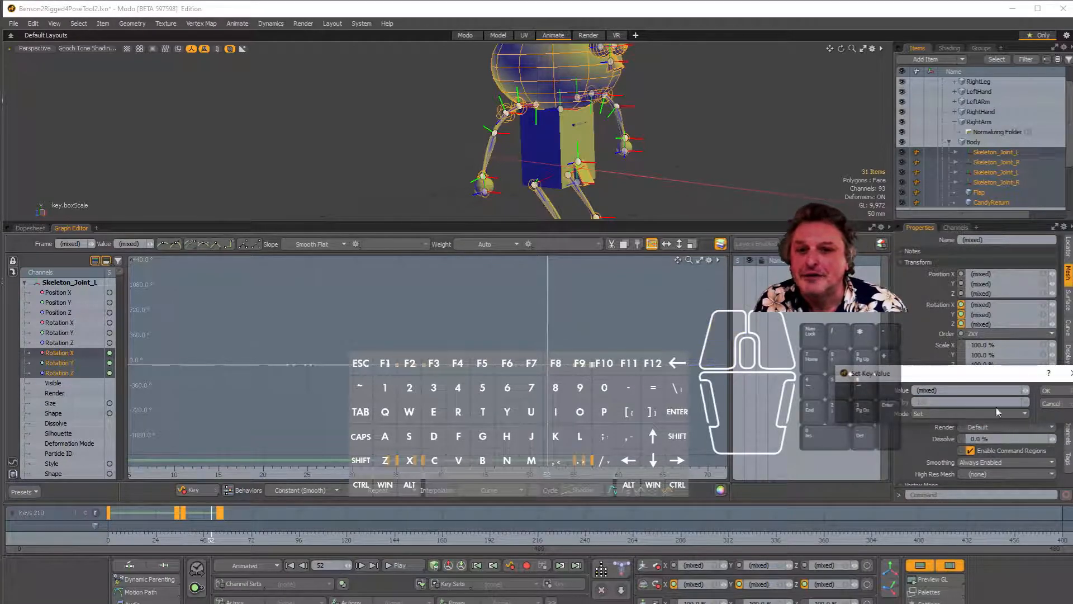
pyautogui.click(1066, 405)
pyautogui.hotkey('ctrl', 'z')
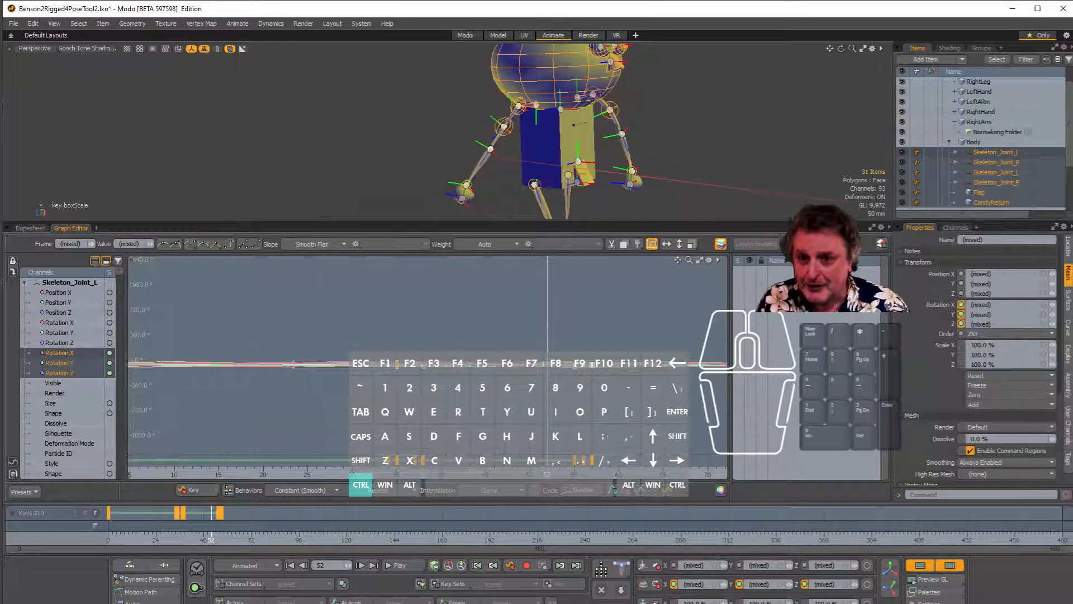
# Step: Reselect every rotation key of the walk in the Graph Editor and turn Box Scale back on
pyautogui.scroll(5, 598, 345)
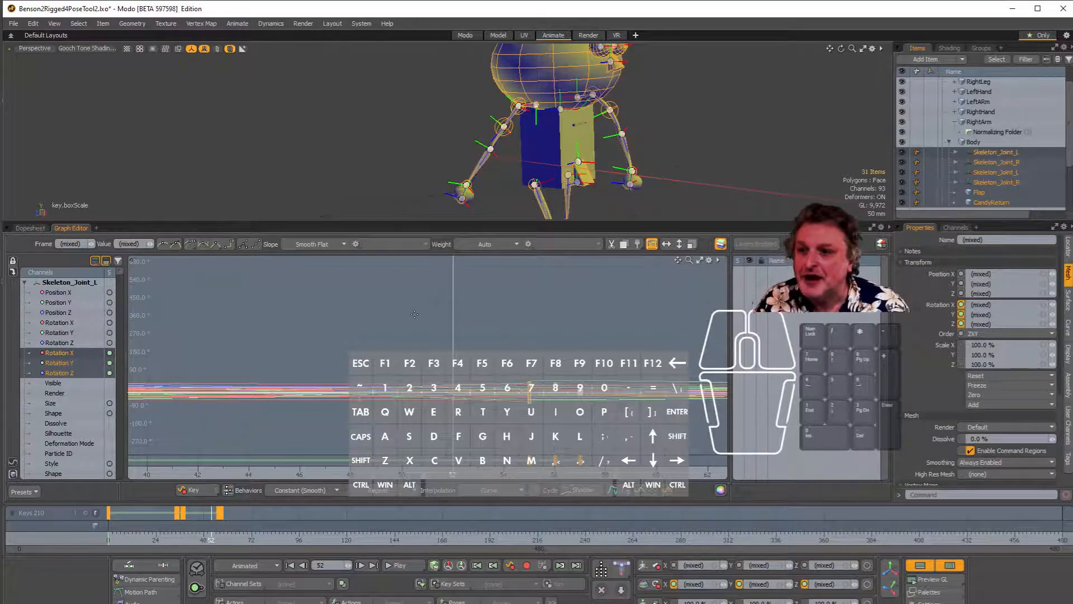
pyautogui.scroll(4, 563, 353)
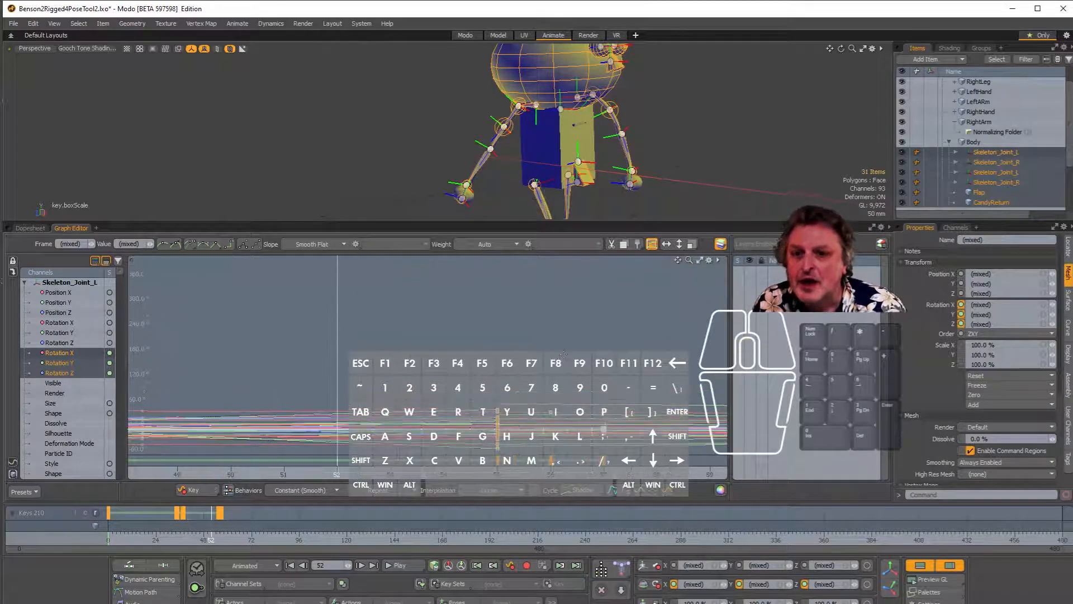
pyautogui.scroll(-8, 563, 354)
pyautogui.scroll(-3, 571, 320)
pyautogui.keyDown('alt'); pyautogui.keyDown('shift'); pyautogui.moveTo(527, 337); pyautogui.dragTo(604, 348); pyautogui.keyUp('shift'); pyautogui.keyUp('alt')
pyautogui.keyDown('alt'); pyautogui.keyDown('shift'); pyautogui.scroll(-3, 604, 347); pyautogui.keyUp('shift'); pyautogui.keyUp('alt')
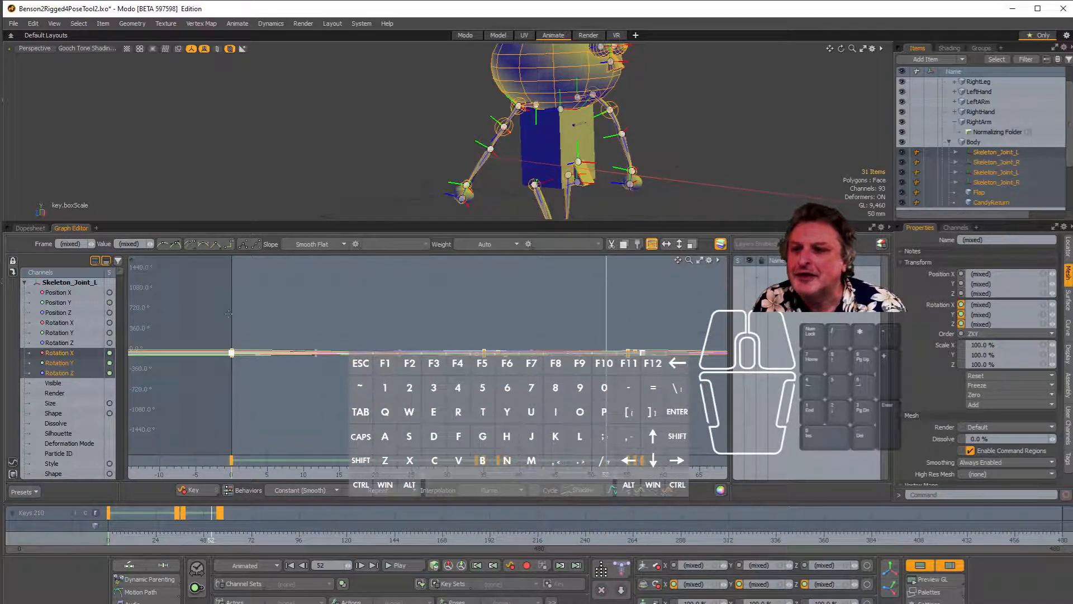
pyautogui.moveTo(204, 325); pyautogui.dragTo(702, 406)
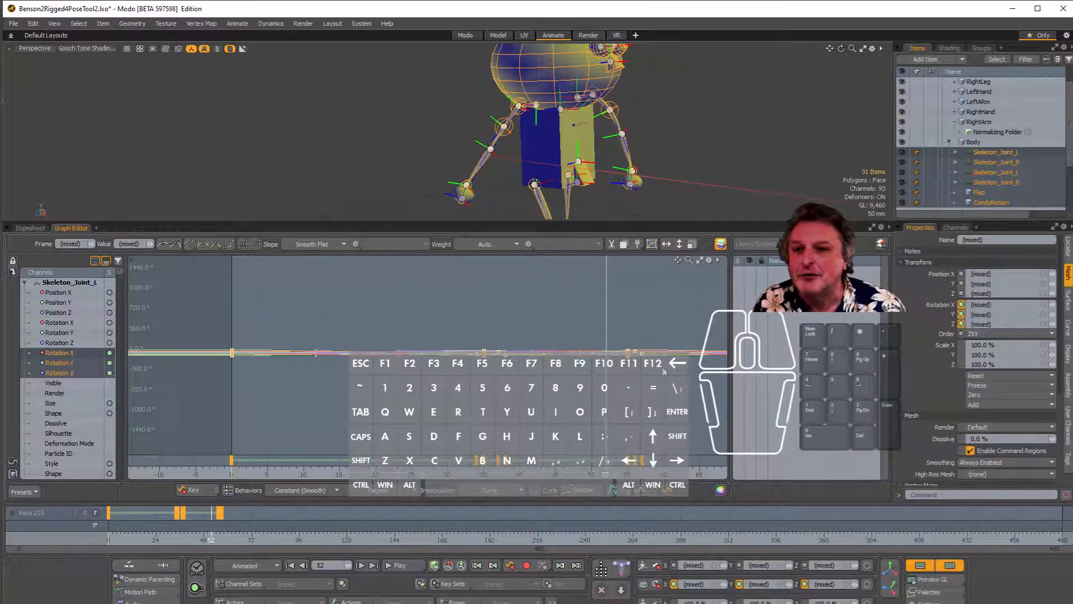
pyautogui.click(652, 245)
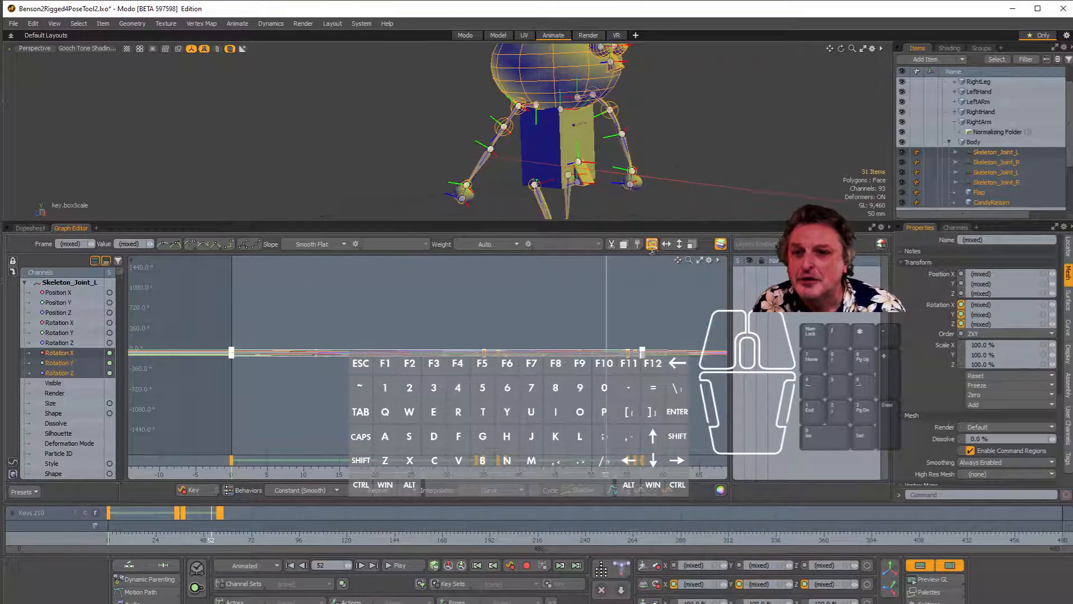
# Step: Scale the boxed keys horizontally so the walk cycle ends at about frame 40
pyautogui.scroll(10, 641, 351)
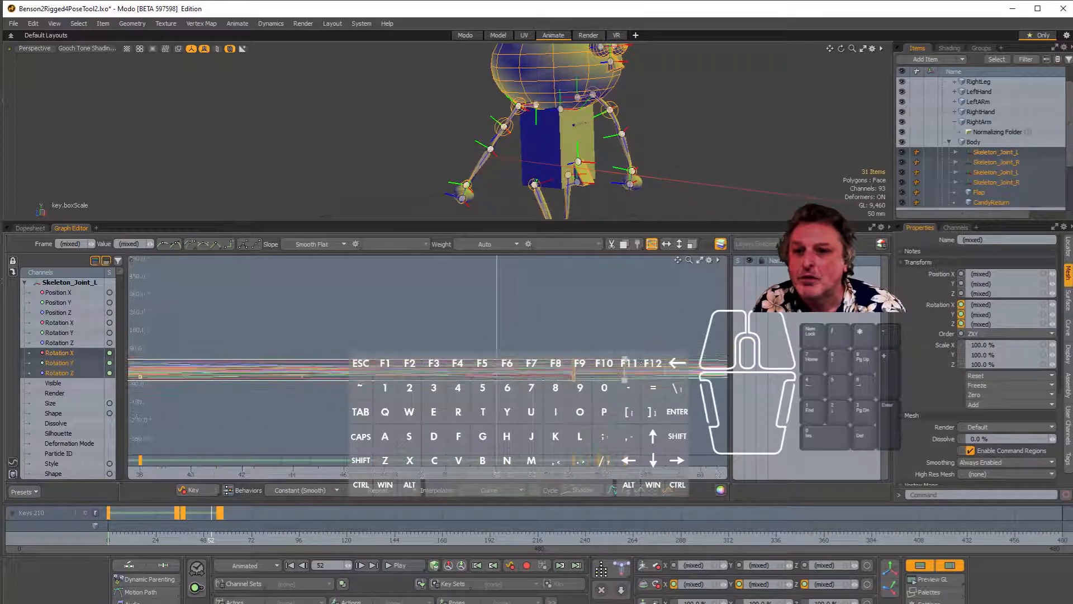
pyautogui.scroll(1, 640, 351)
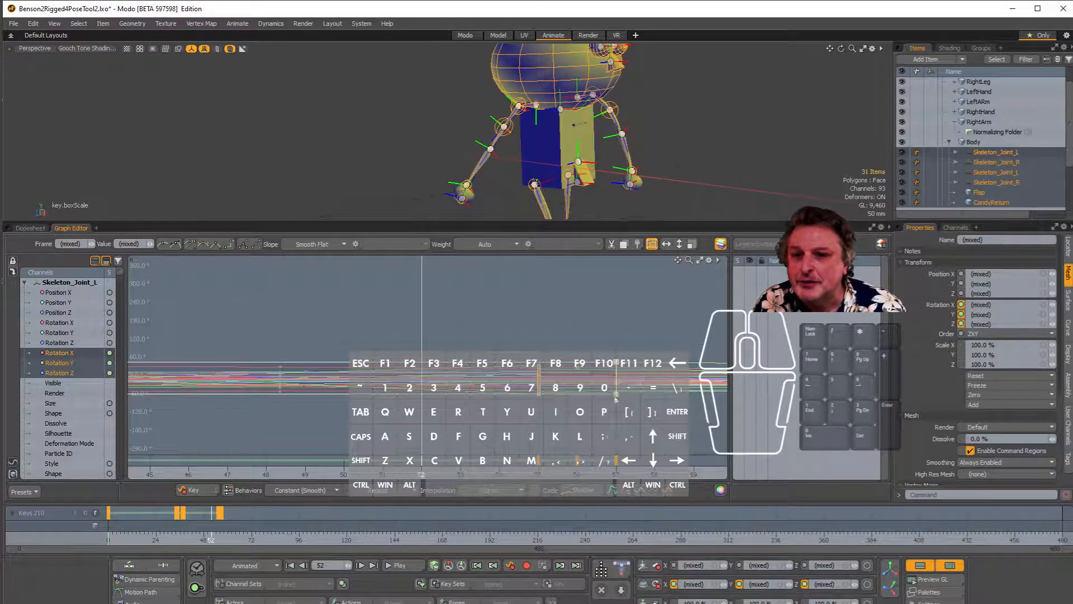
pyautogui.moveTo(617, 383); pyautogui.dragTo(6, 385)
pyautogui.scroll(-5, 203, 361)
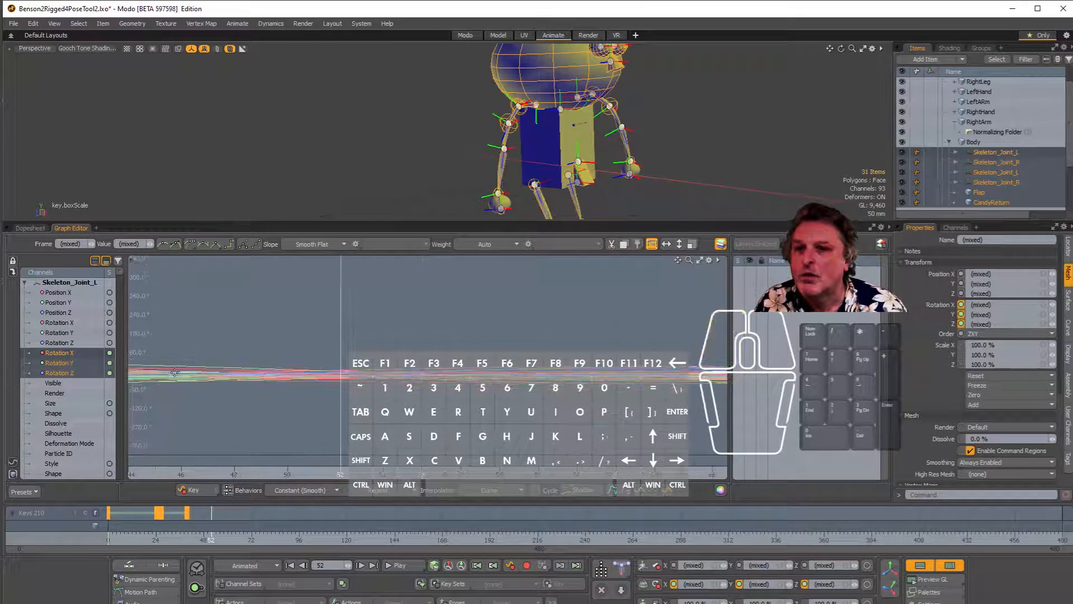
pyautogui.keyDown('alt'); pyautogui.keyDown('shift'); pyautogui.moveTo(203, 361); pyautogui.dragTo(620, 335); pyautogui.keyUp('shift'); pyautogui.keyUp('alt')
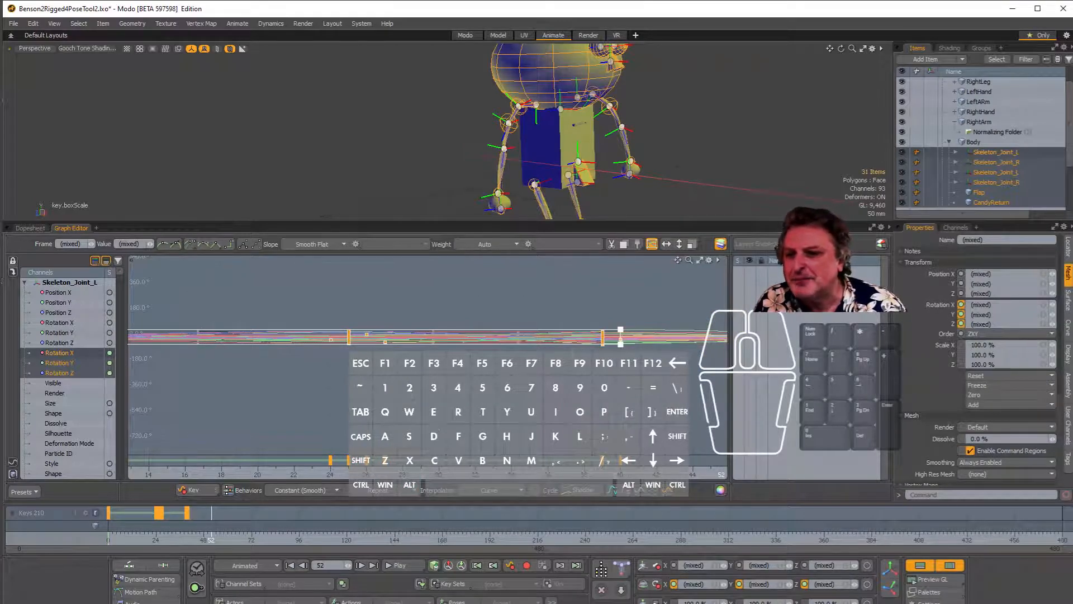
# Step: Undo the stray vertical scaling and compress the boxed keys horizontally so the walk cycle ends at frame 25
pyautogui.moveTo(620, 342); pyautogui.dragTo(621, 334)
pyautogui.hotkey('ctrl', 'z')
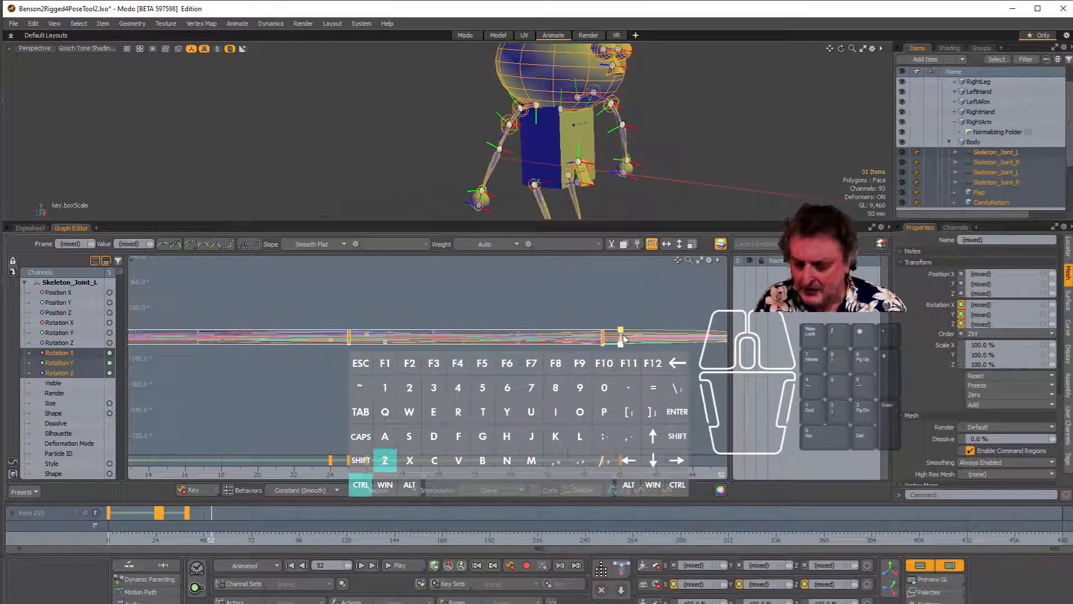
pyautogui.scroll(5, 621, 339)
pyautogui.moveTo(625, 344); pyautogui.dragTo(163, 344)
pyautogui.scroll(-4, 514, 191)
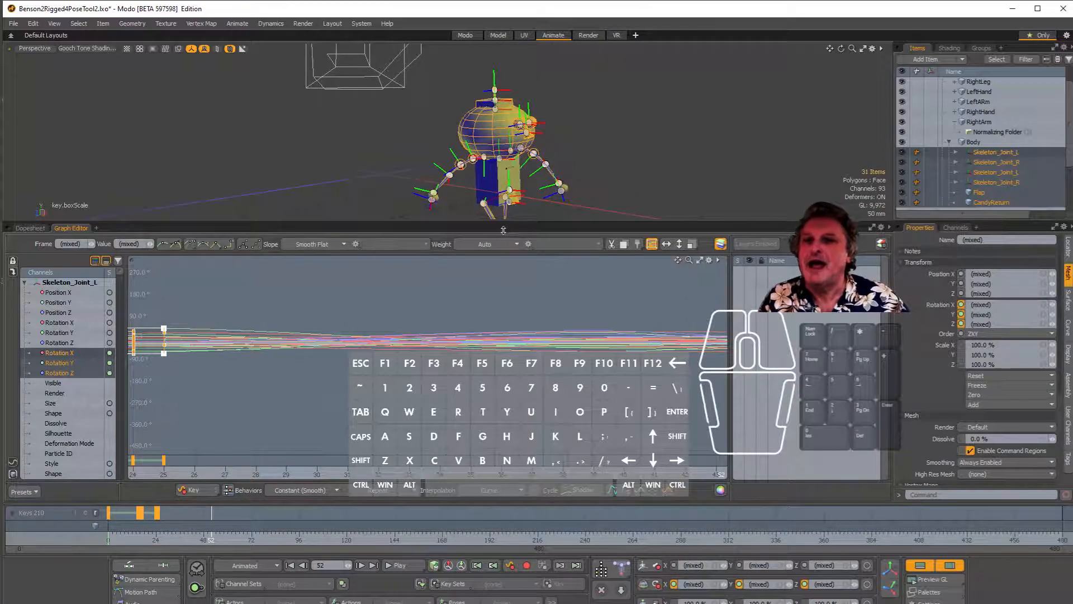
# Step: Enlarge the 3D viewport to frame the whole robot and turn off the Box Scale tool
pyautogui.moveTo(489, 226); pyautogui.dragTo(522, 344)
pyautogui.keyDown('alt'); pyautogui.keyDown('shift'); pyautogui.moveTo(542, 291); pyautogui.dragTo(491, 286); pyautogui.keyUp('shift'); pyautogui.keyUp('alt')
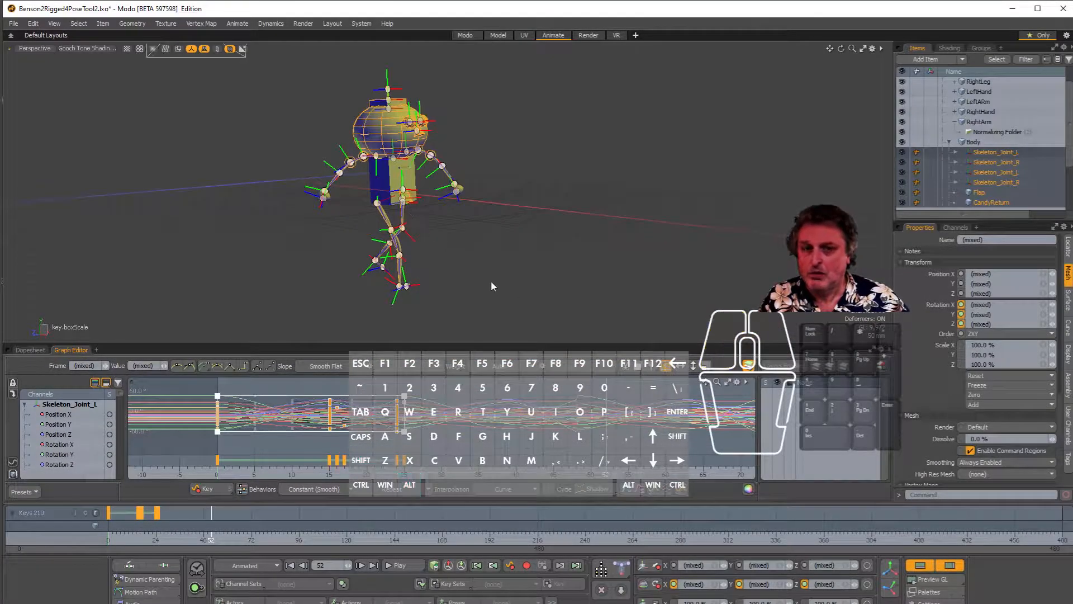
pyautogui.press('space')
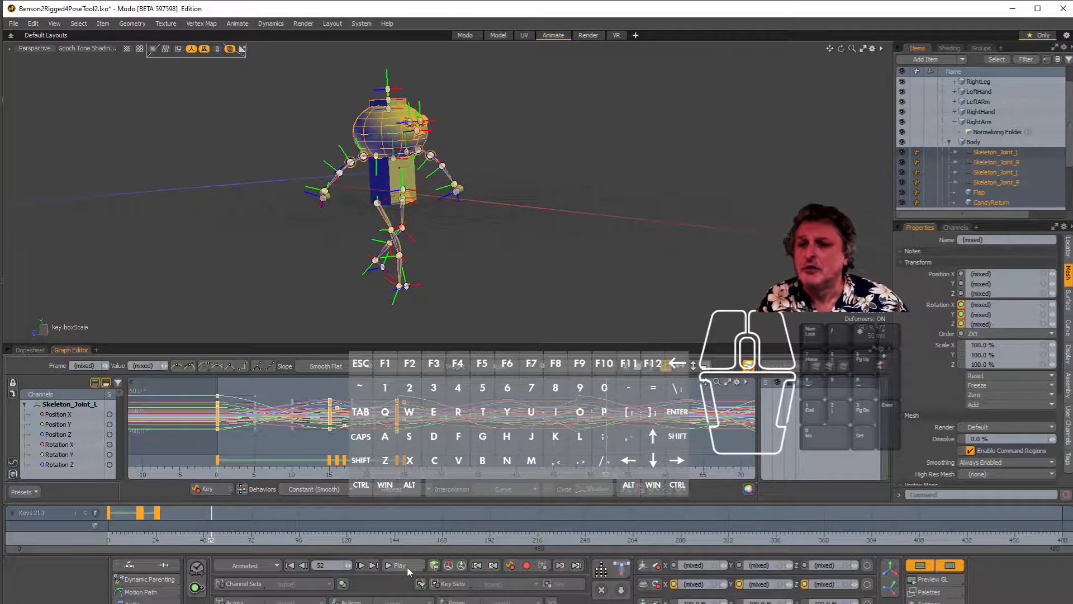
# Step: Save the scene as a new version named Benson2Rigged4PoseTool3 in the Documents folder
pyautogui.click(12, 24)
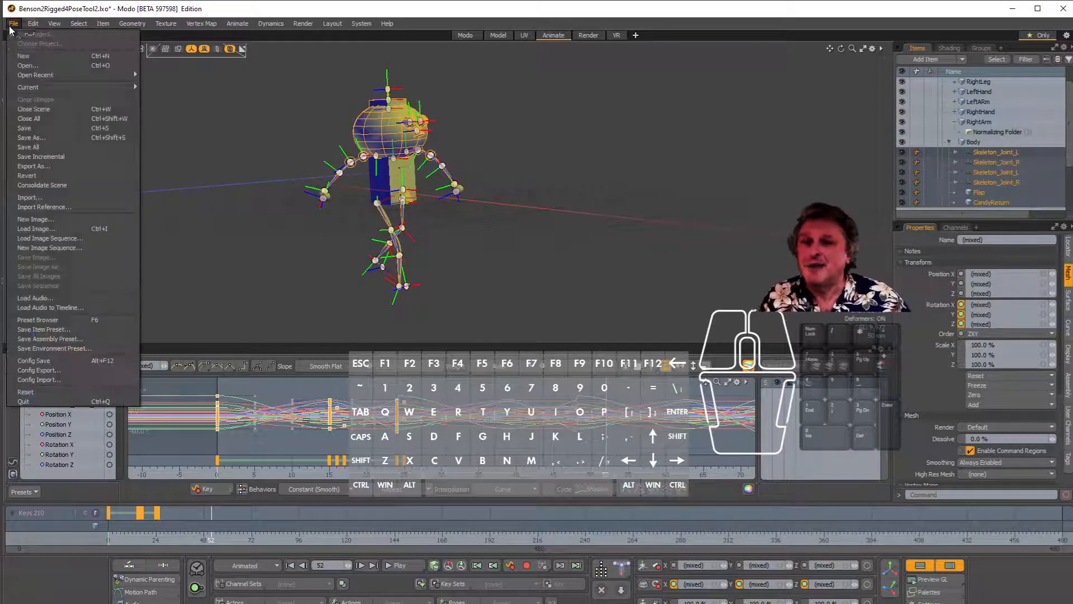
pyautogui.click(39, 136)
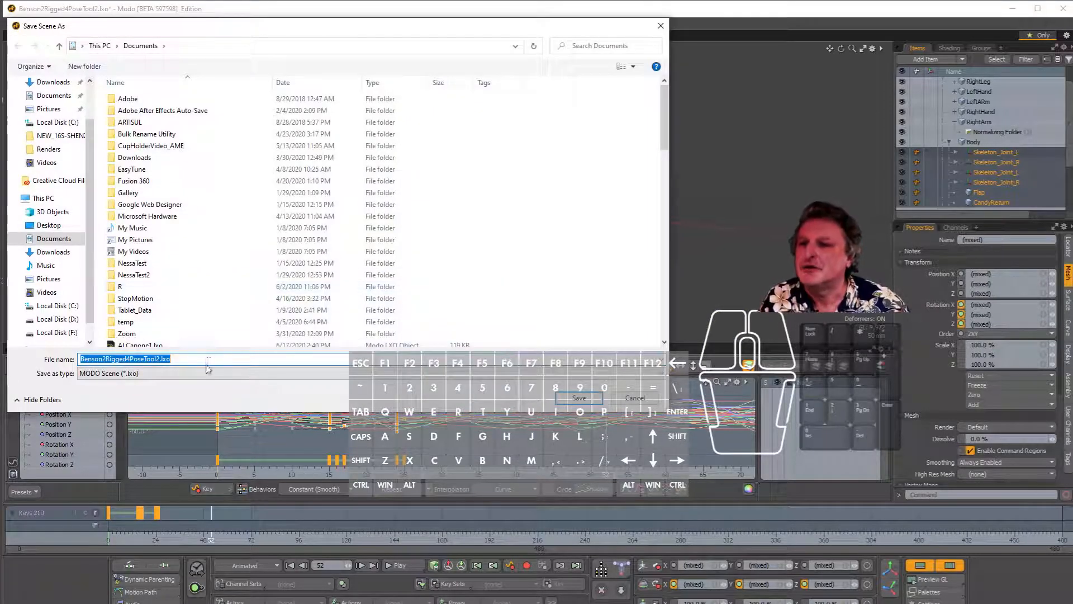
pyautogui.click(214, 357)
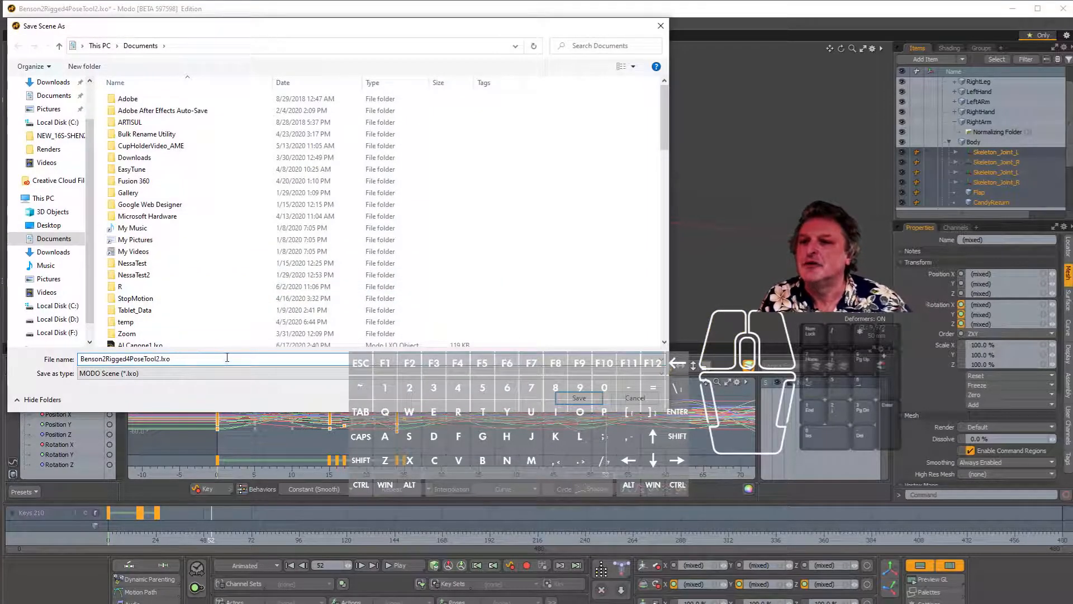
pyautogui.press('BackSpace')
pyautogui.press('BackSpace')
pyautogui.press('BackSpace')
pyautogui.press('BackSpace')
pyautogui.press('BackSpace')
pyautogui.write('3')
pyautogui.press('Return')
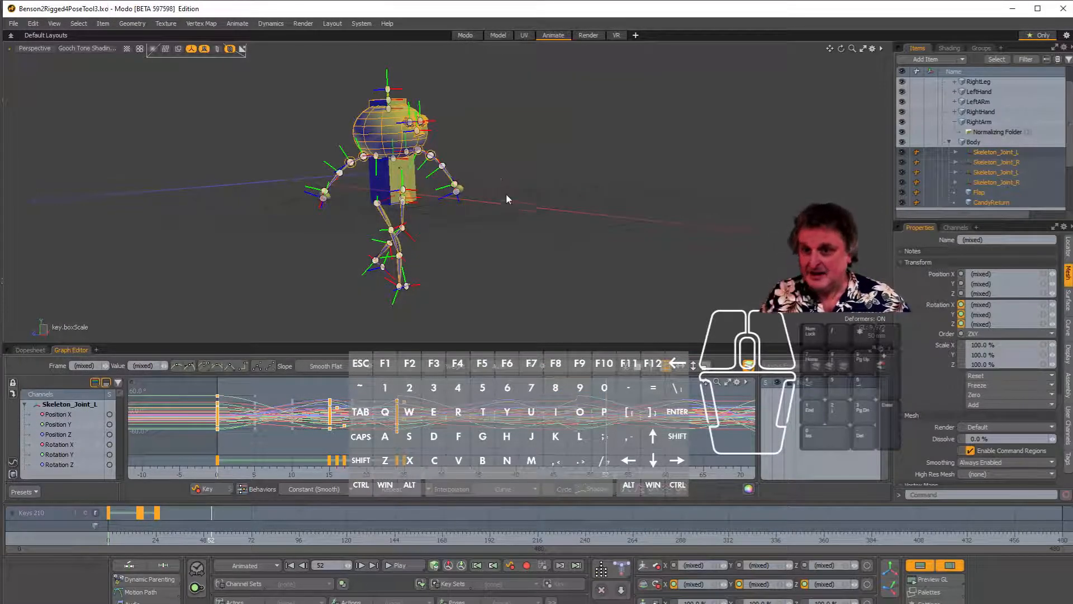
# Step: Deselect all items and run the deformer cache for the walk animation, agreeing to enable deformer caching
pyautogui.click(510, 234)
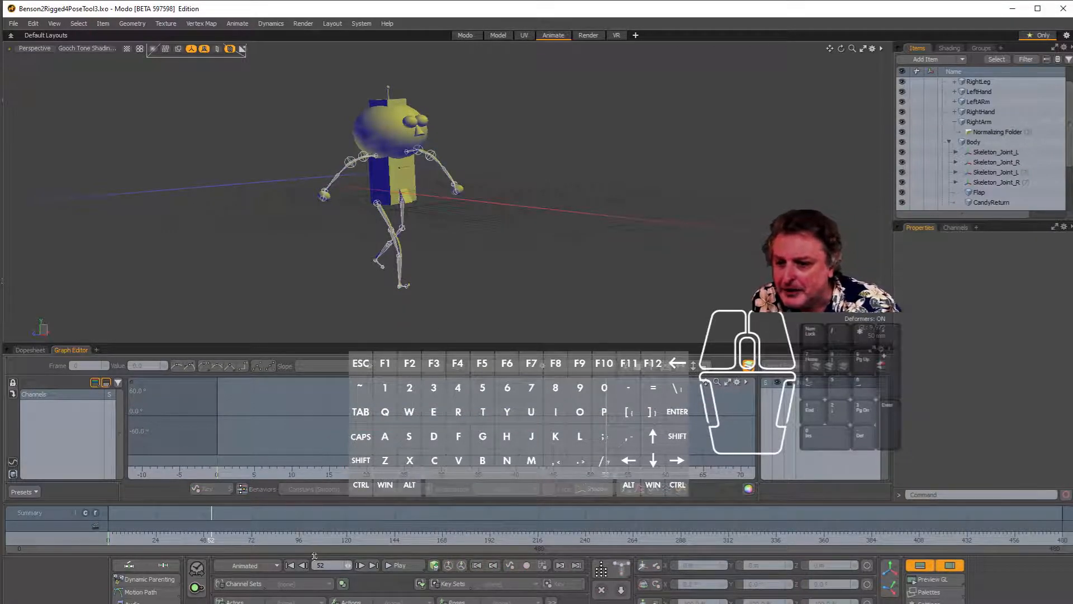
pyautogui.click(435, 566)
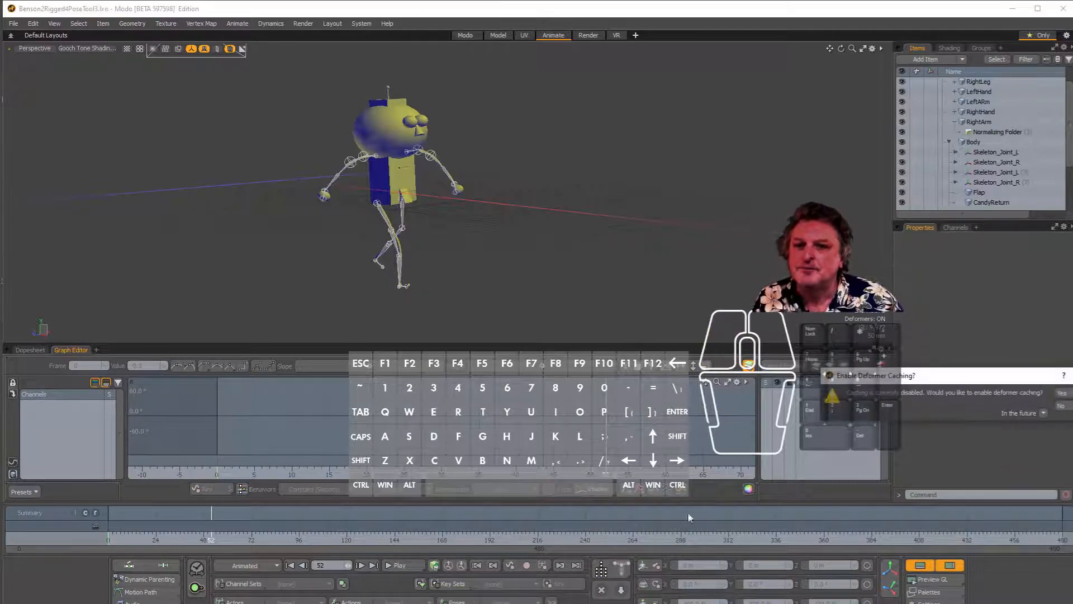
pyautogui.click(1062, 393)
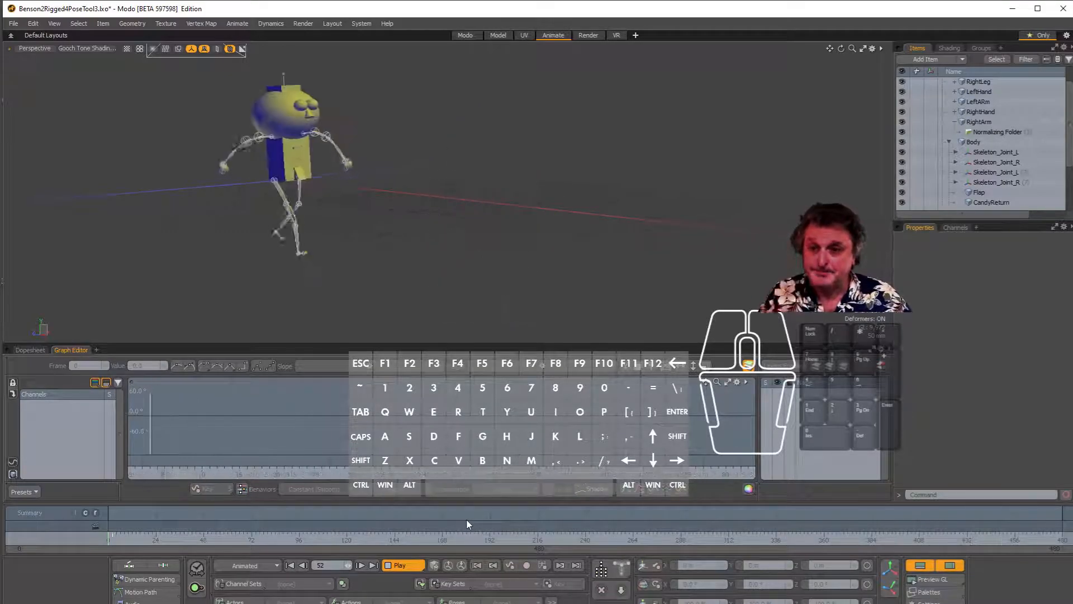
# Step: Stop the running playback and return the timeline to frame 0
pyautogui.press('Escape')
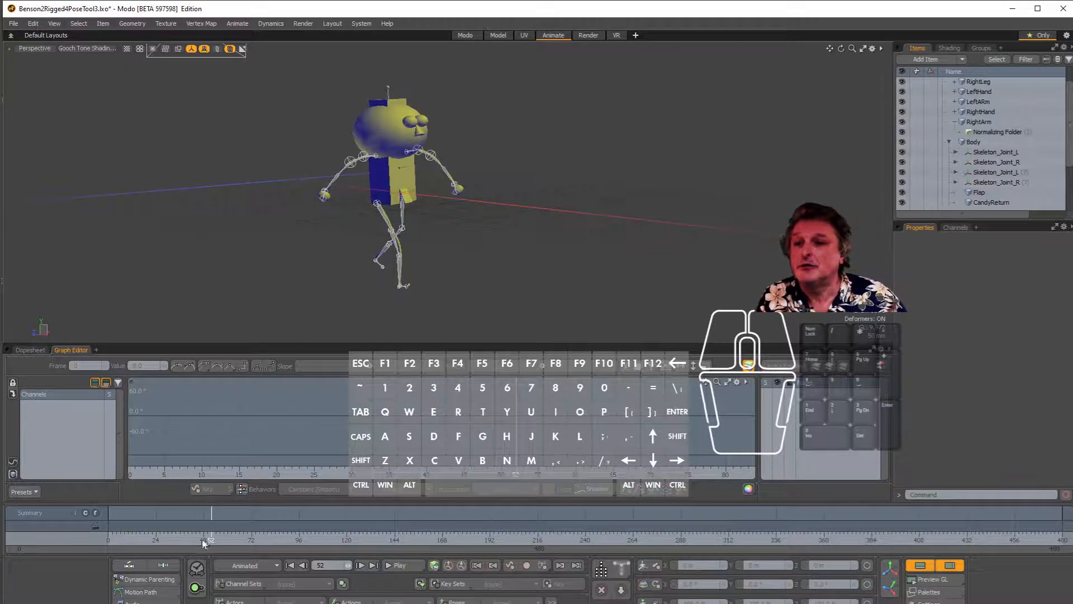
pyautogui.click(290, 566)
pyautogui.moveTo(109, 538)
pyautogui.mouseDown()
pyautogui.moveTo(213, 538)
pyautogui.moveTo(110, 538)
pyautogui.mouseUp()
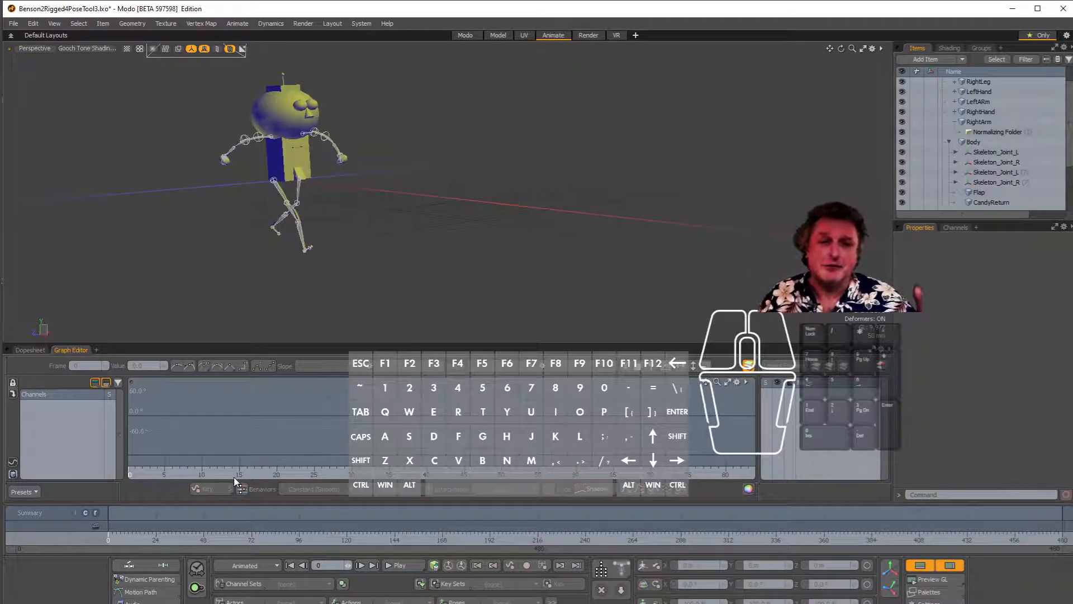